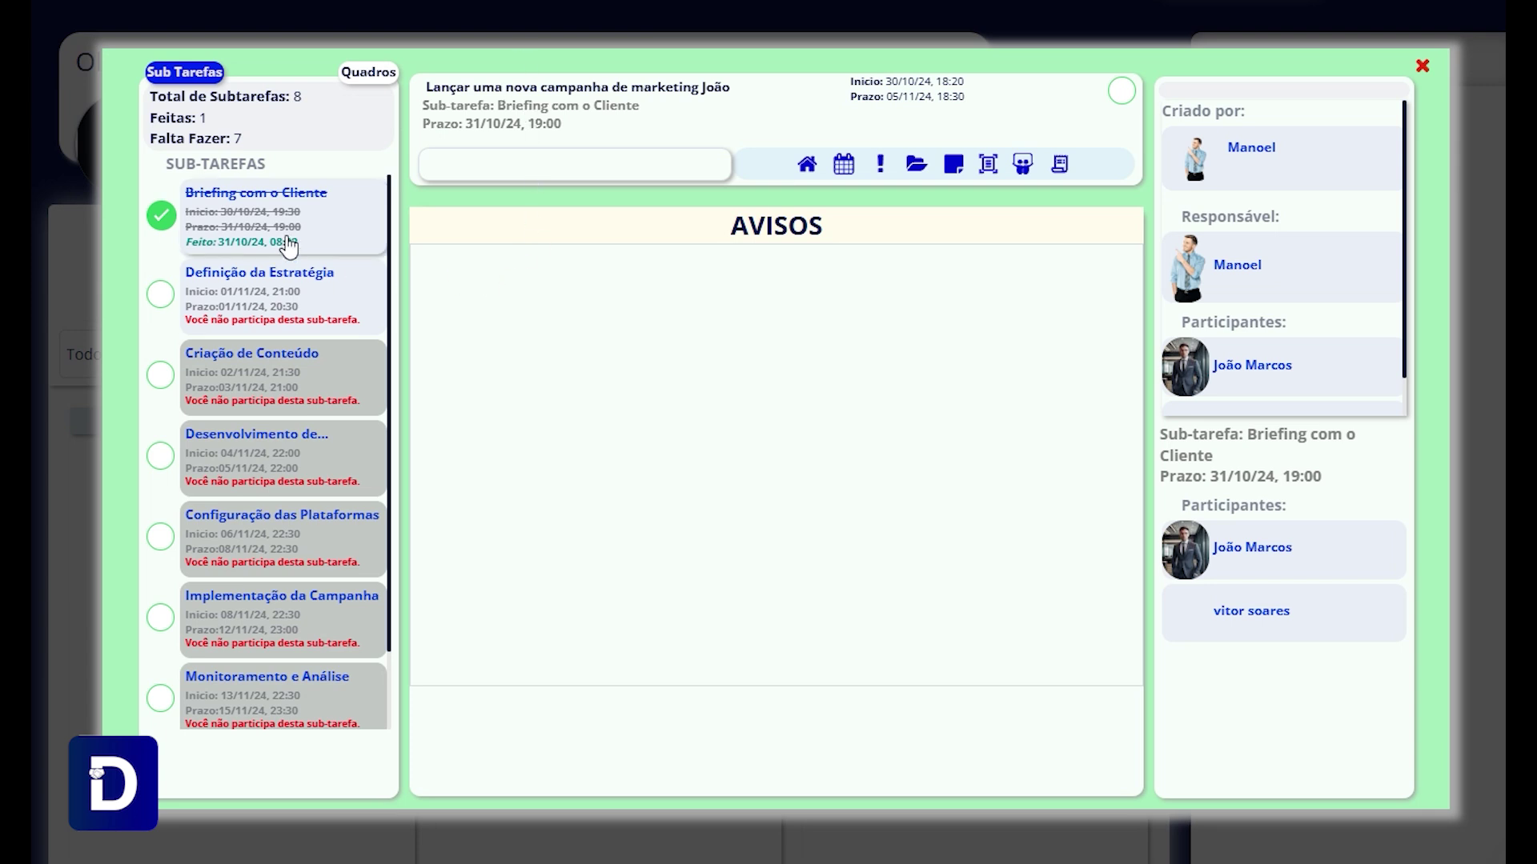
scroll(309, 308, "down", 1)
scroll(308, 305, "down", 1)
scroll(321, 311, "up", 1)
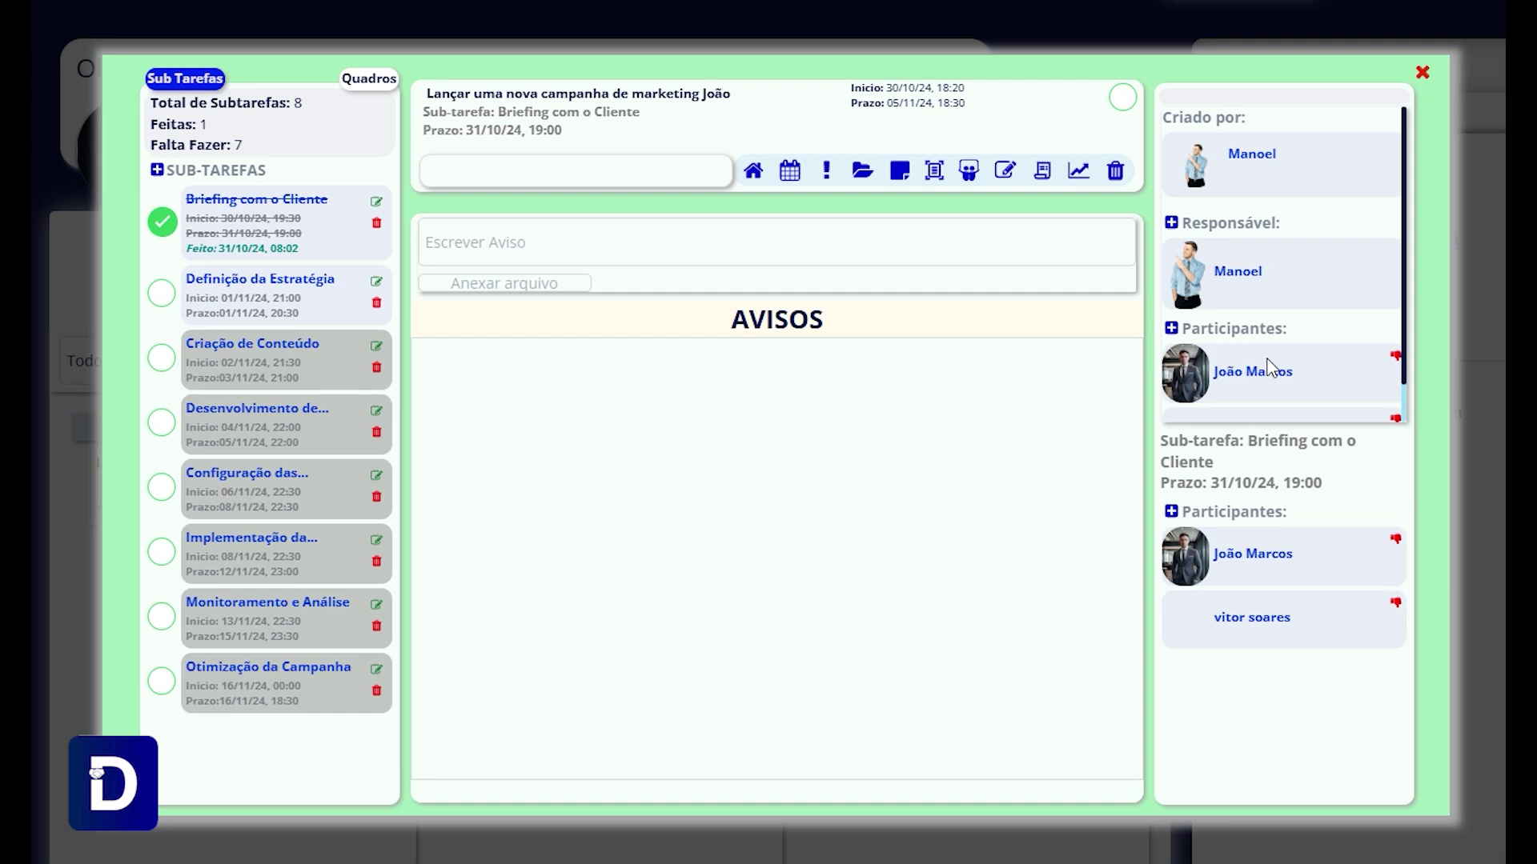
View the forms for adding a participant and a responsible person to the task, closing each without a change.
scroll(1270, 368, "down", 1)
left_click(1172, 288)
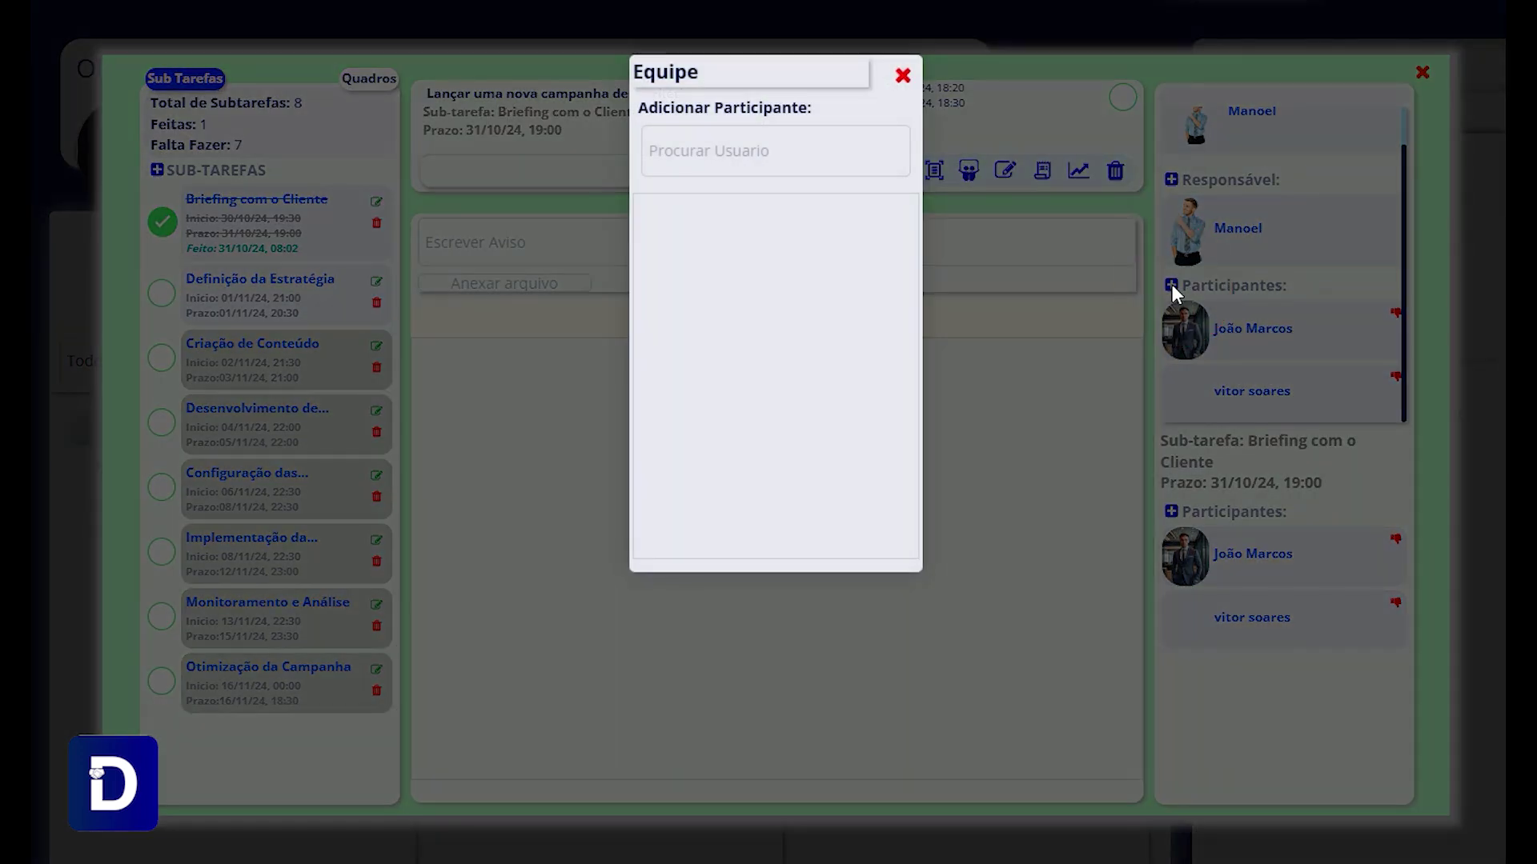
left_click(785, 137)
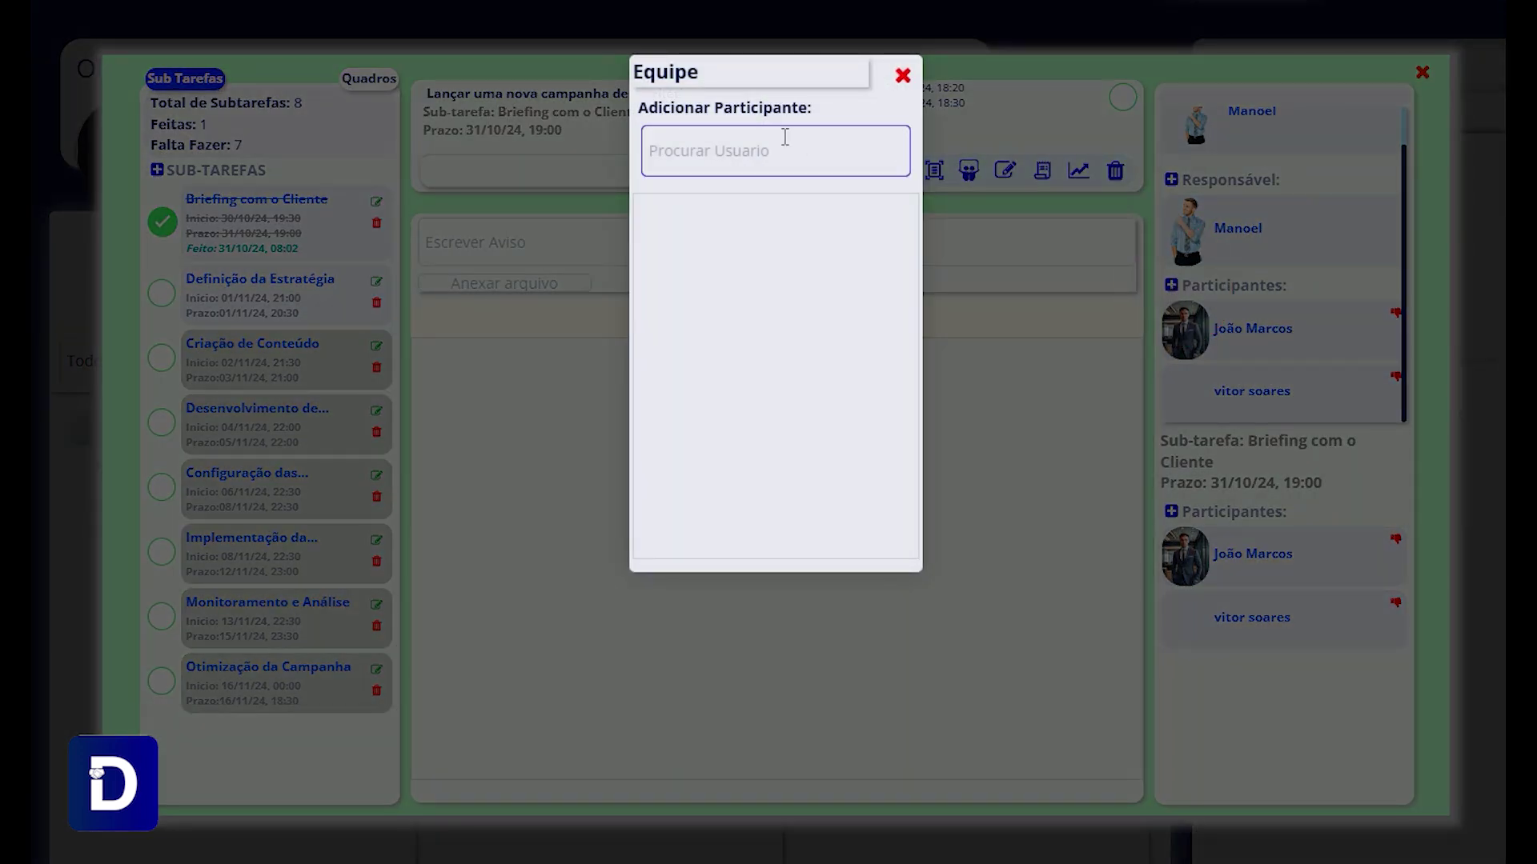
left_click(903, 75)
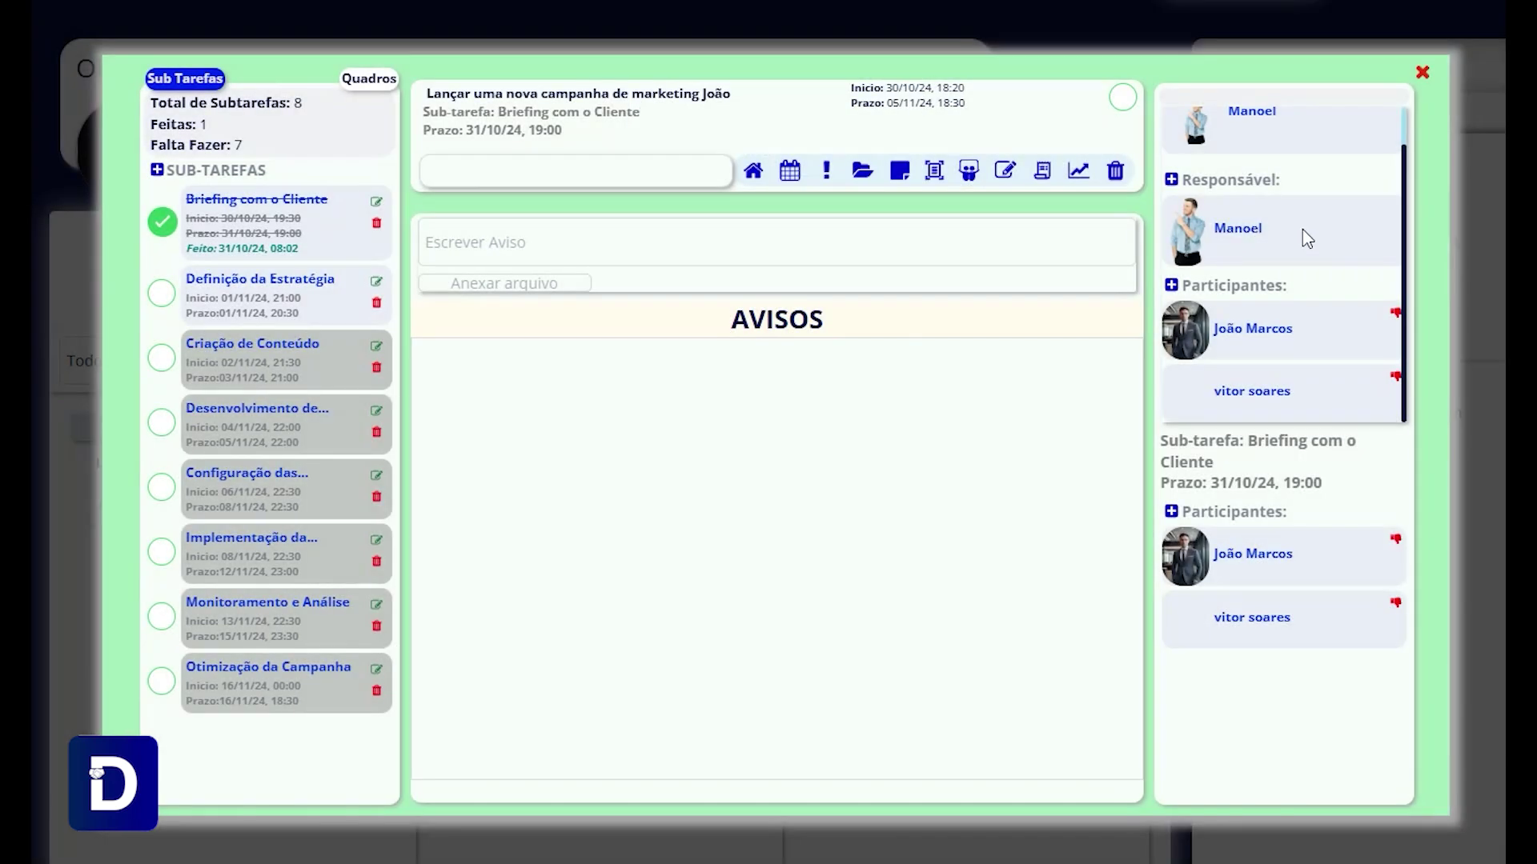
left_click(1170, 179)
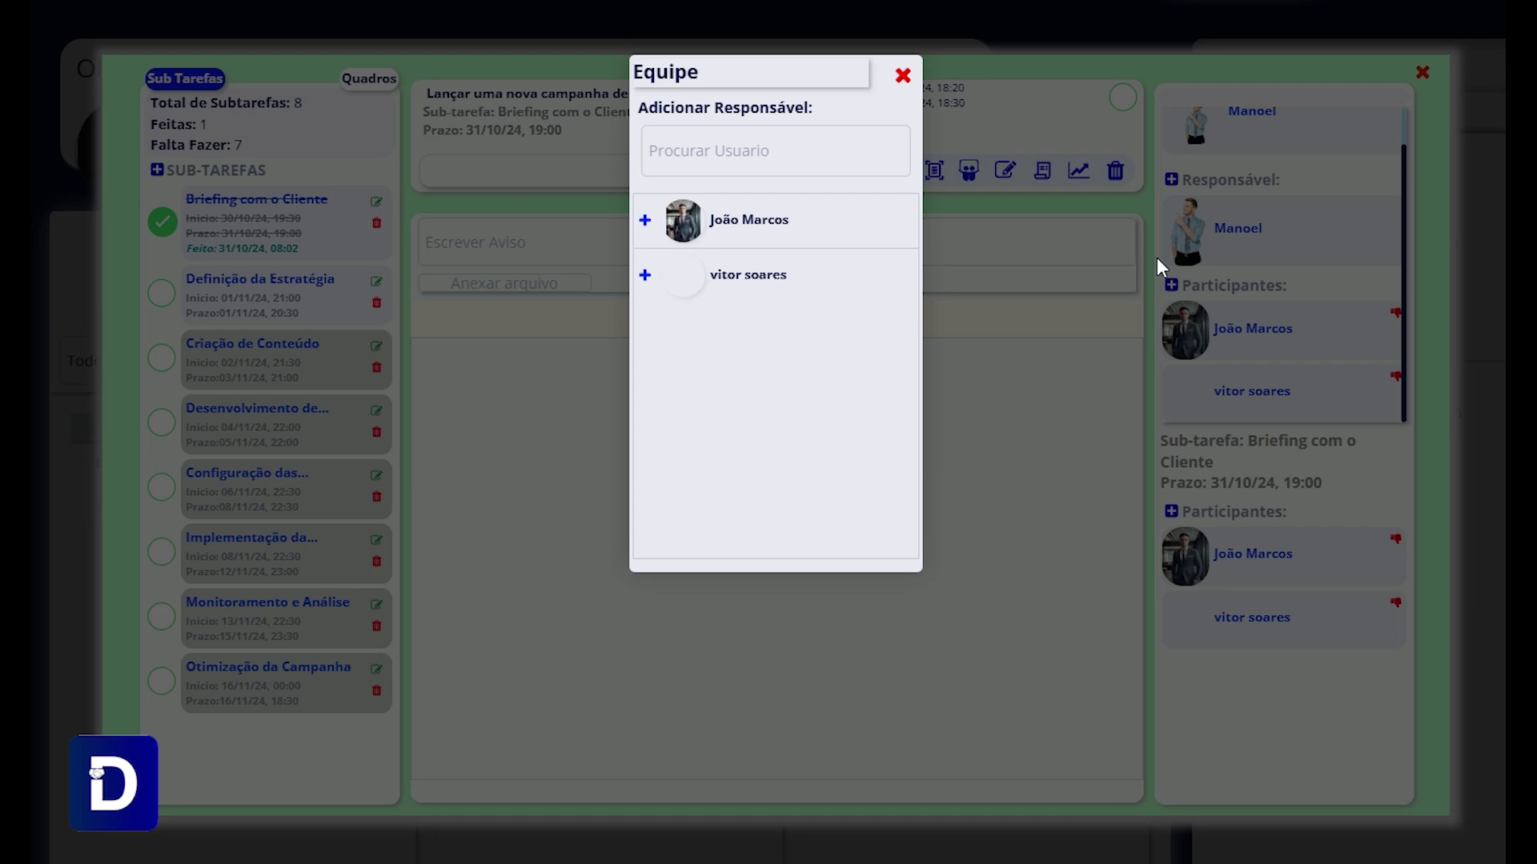
left_click(900, 75)
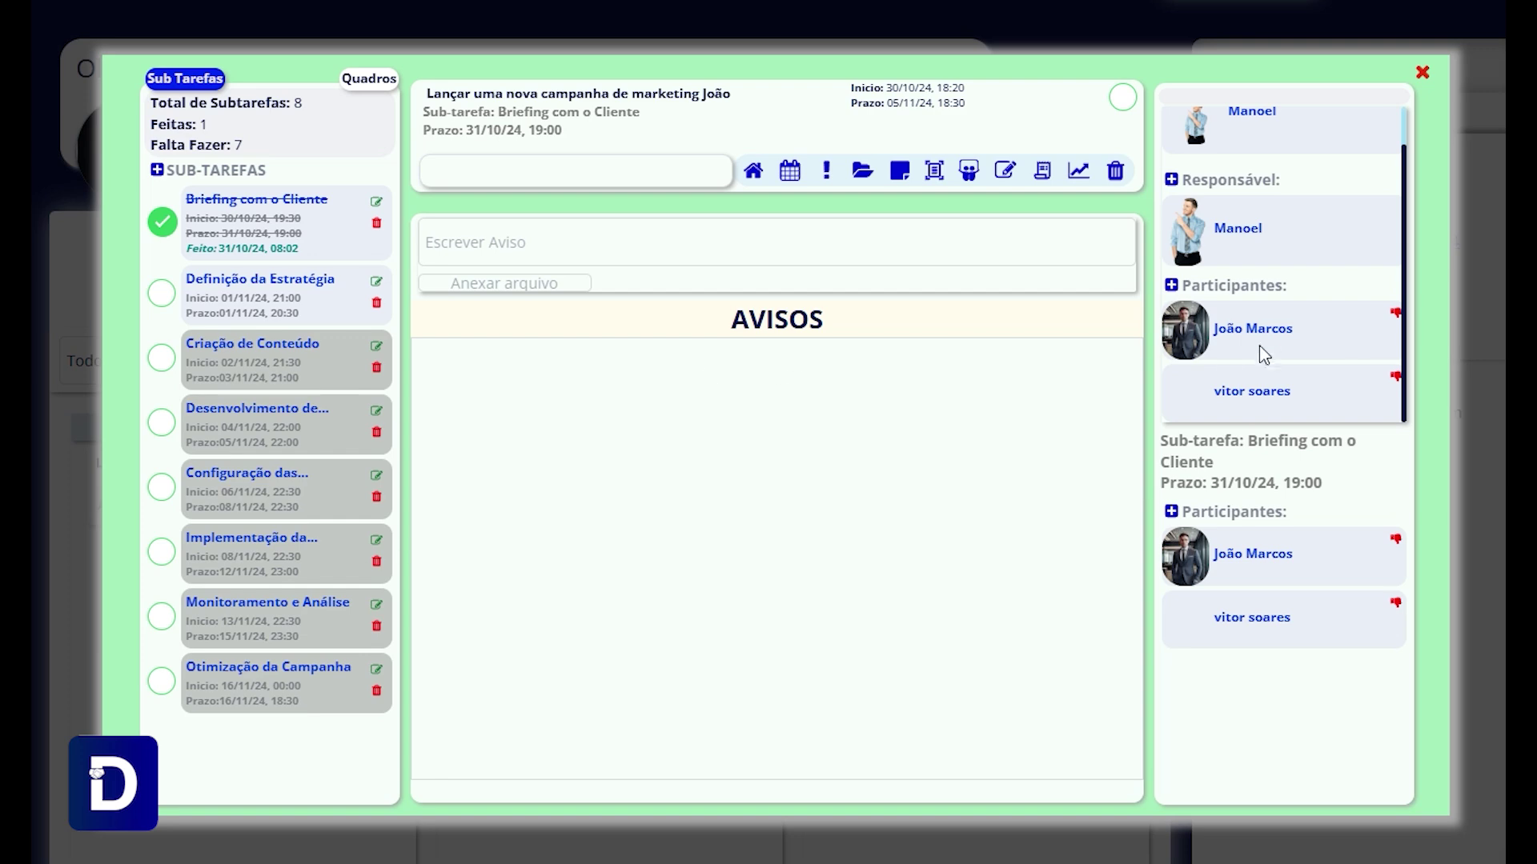
Add the first listed team member as a responsible person for the task.
left_click(1171, 180)
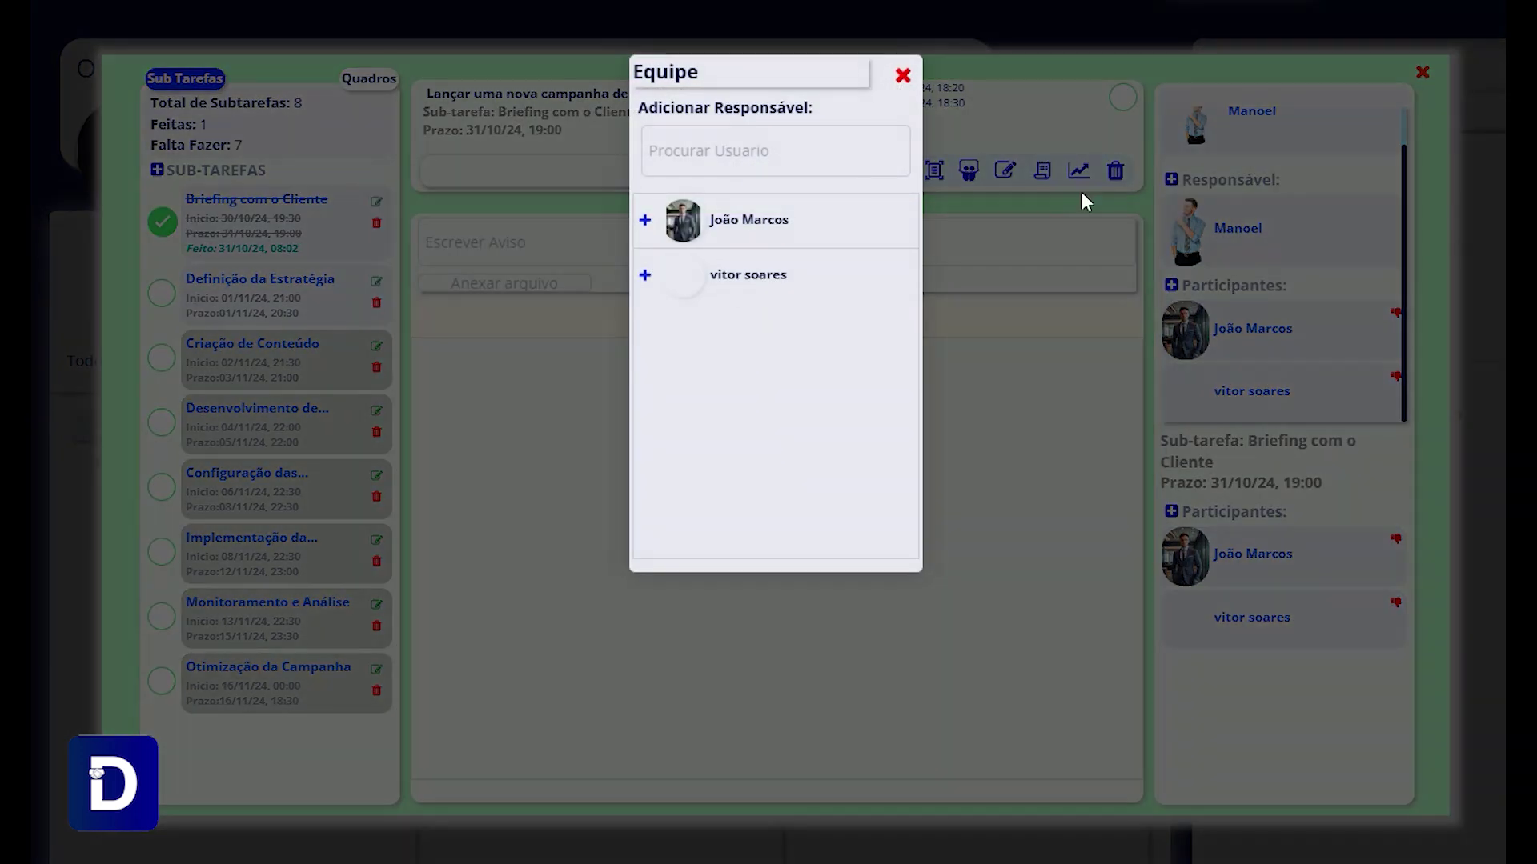
left_click(644, 221)
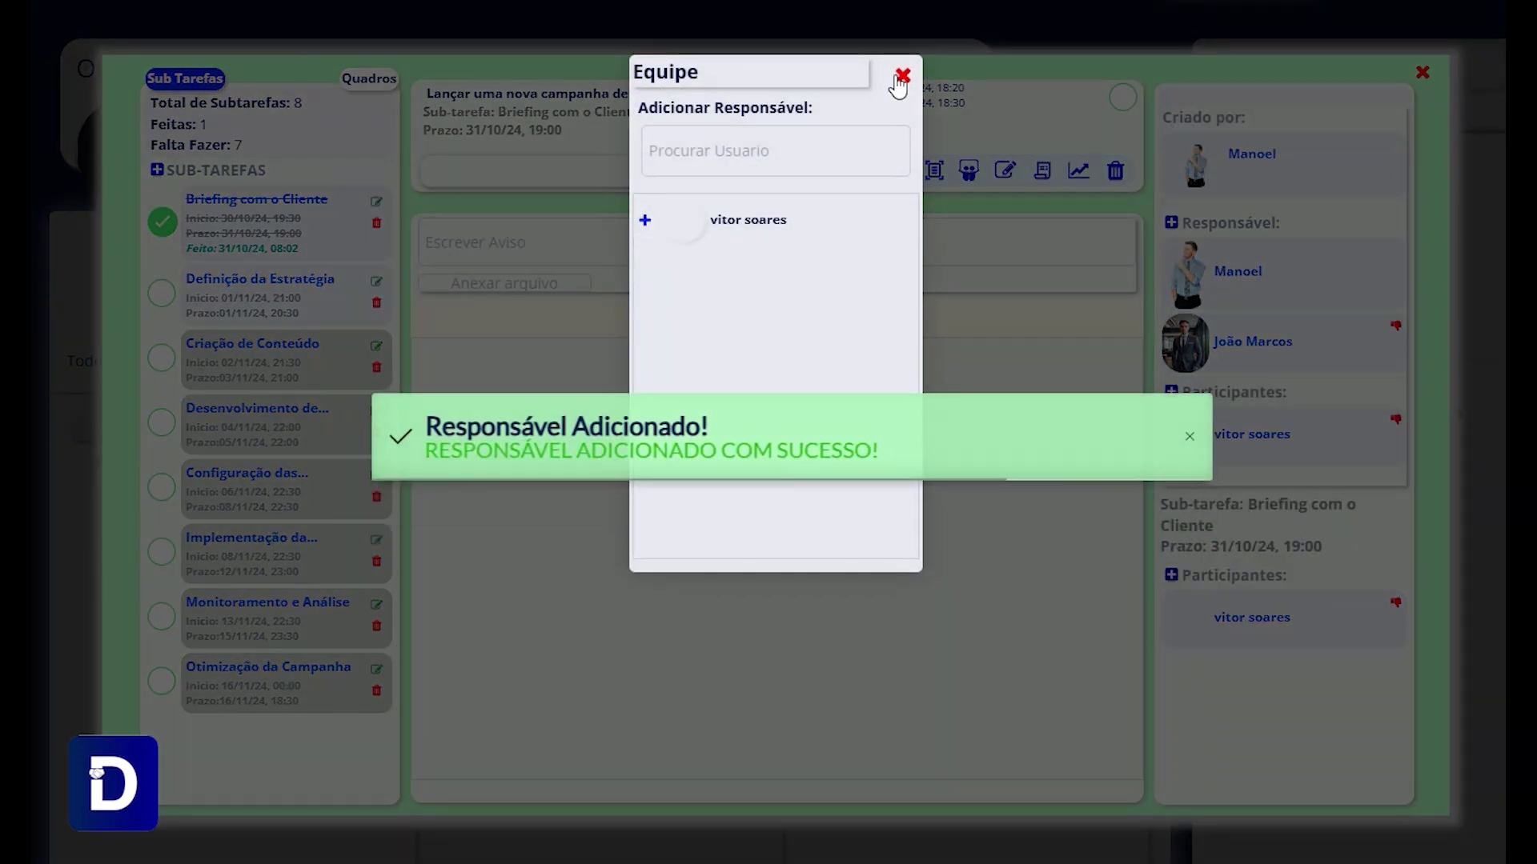
left_click(903, 75)
Remove the newly added responsible person from the task and confirm the removal.
left_click(1396, 328)
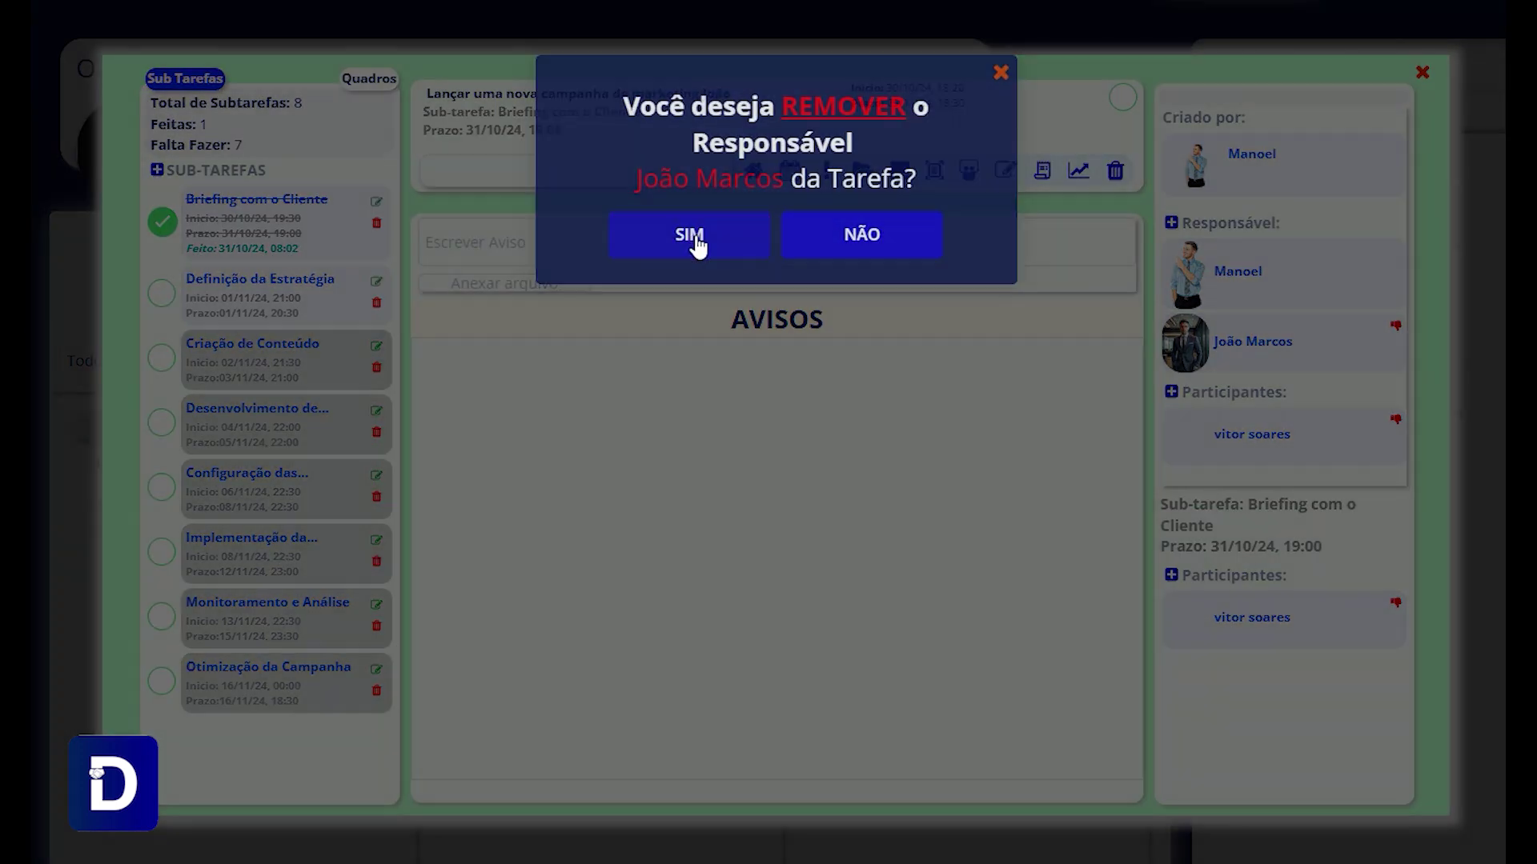
left_click(690, 235)
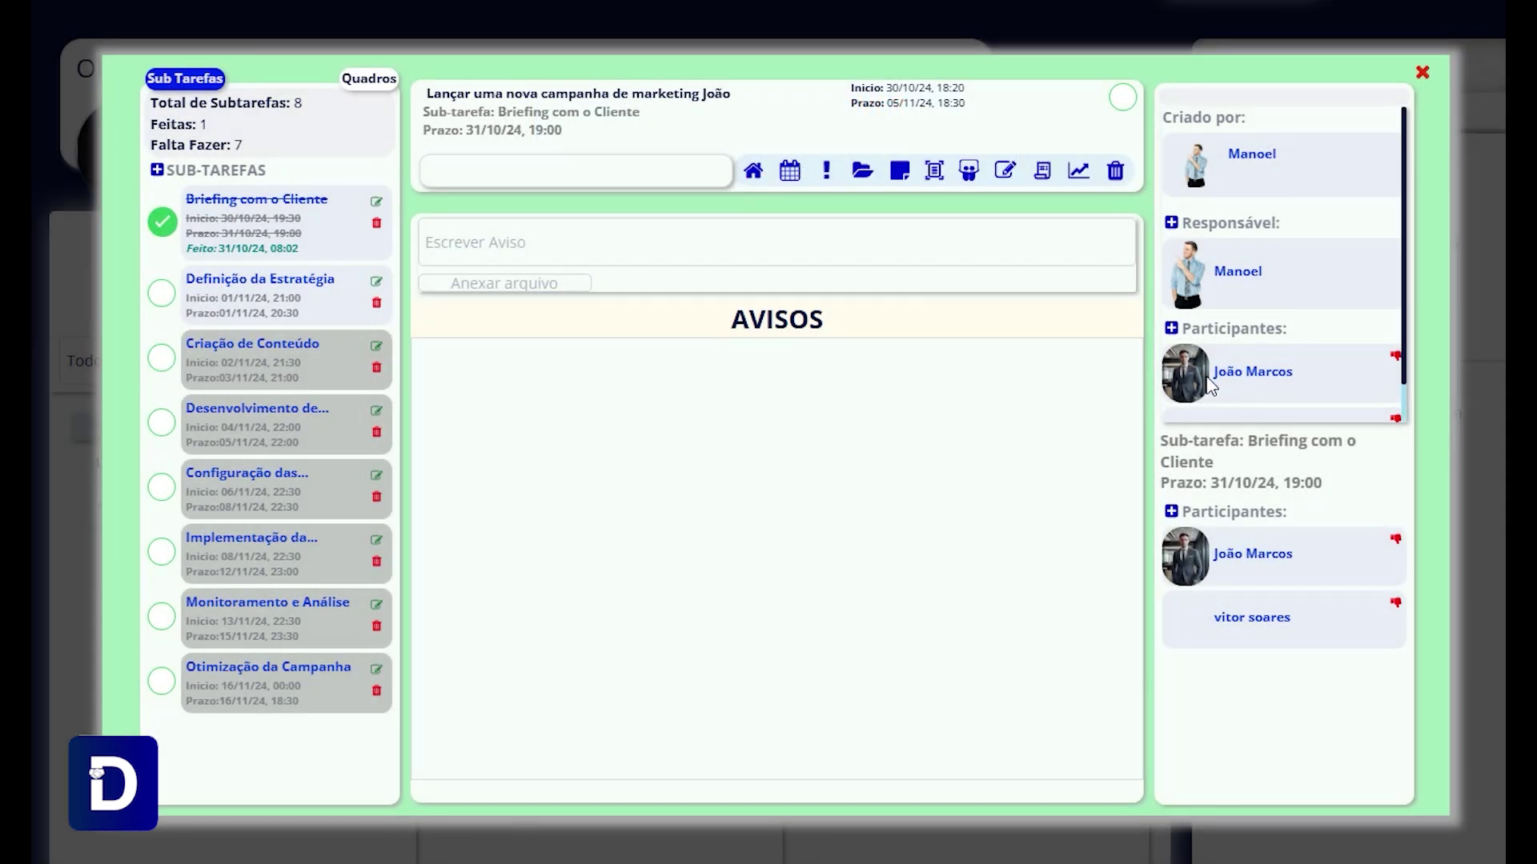
scroll(1200, 264, "down", 1)
scroll(1212, 320, "up", 1)
scroll(1227, 357, "down", 1)
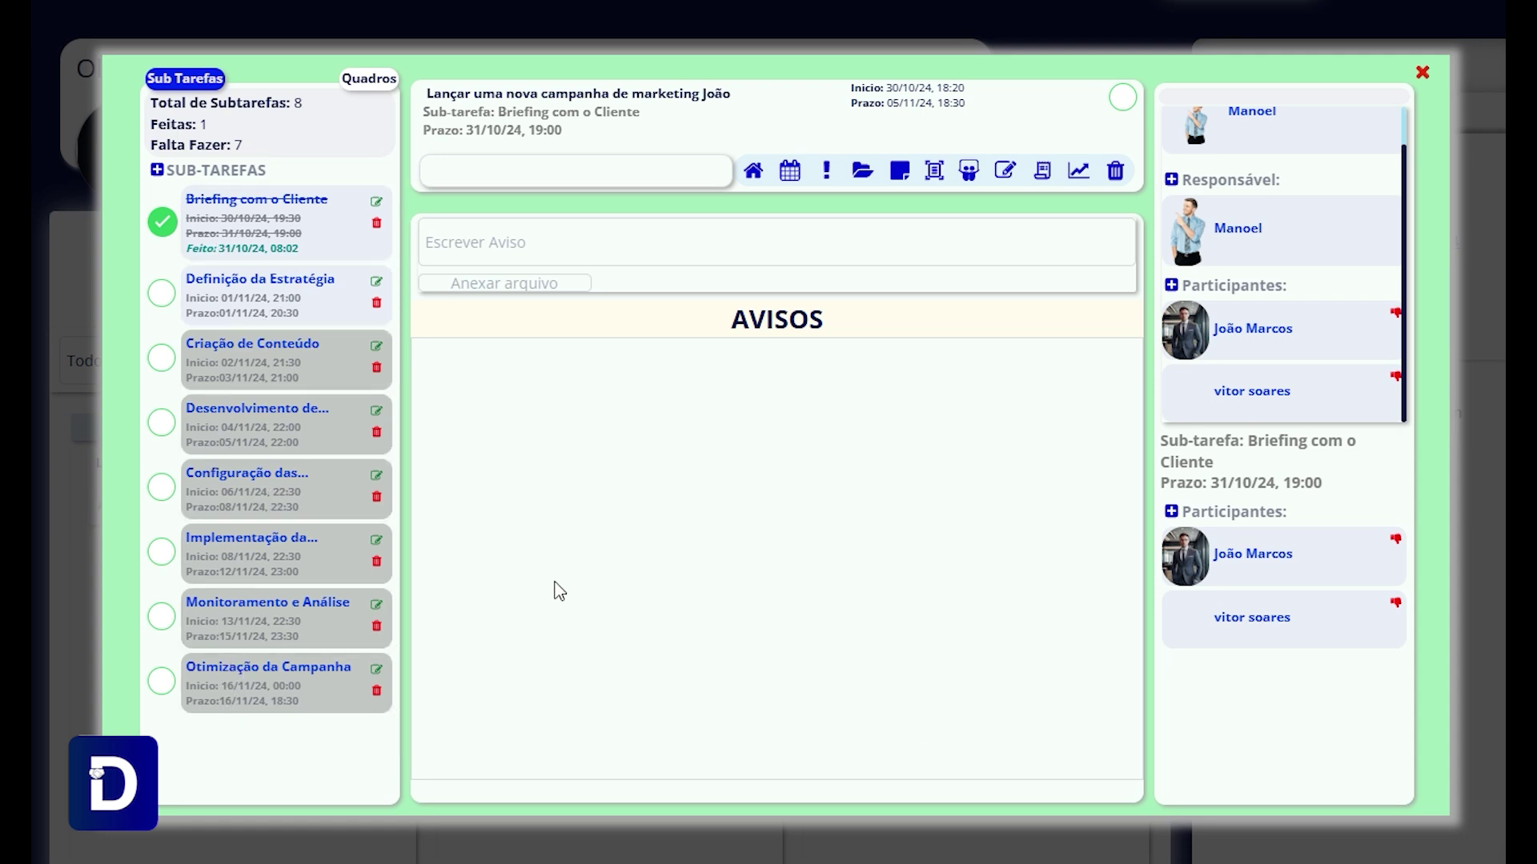
Examine the task's title, start date and deadline in the task header.
triple_click(549, 93)
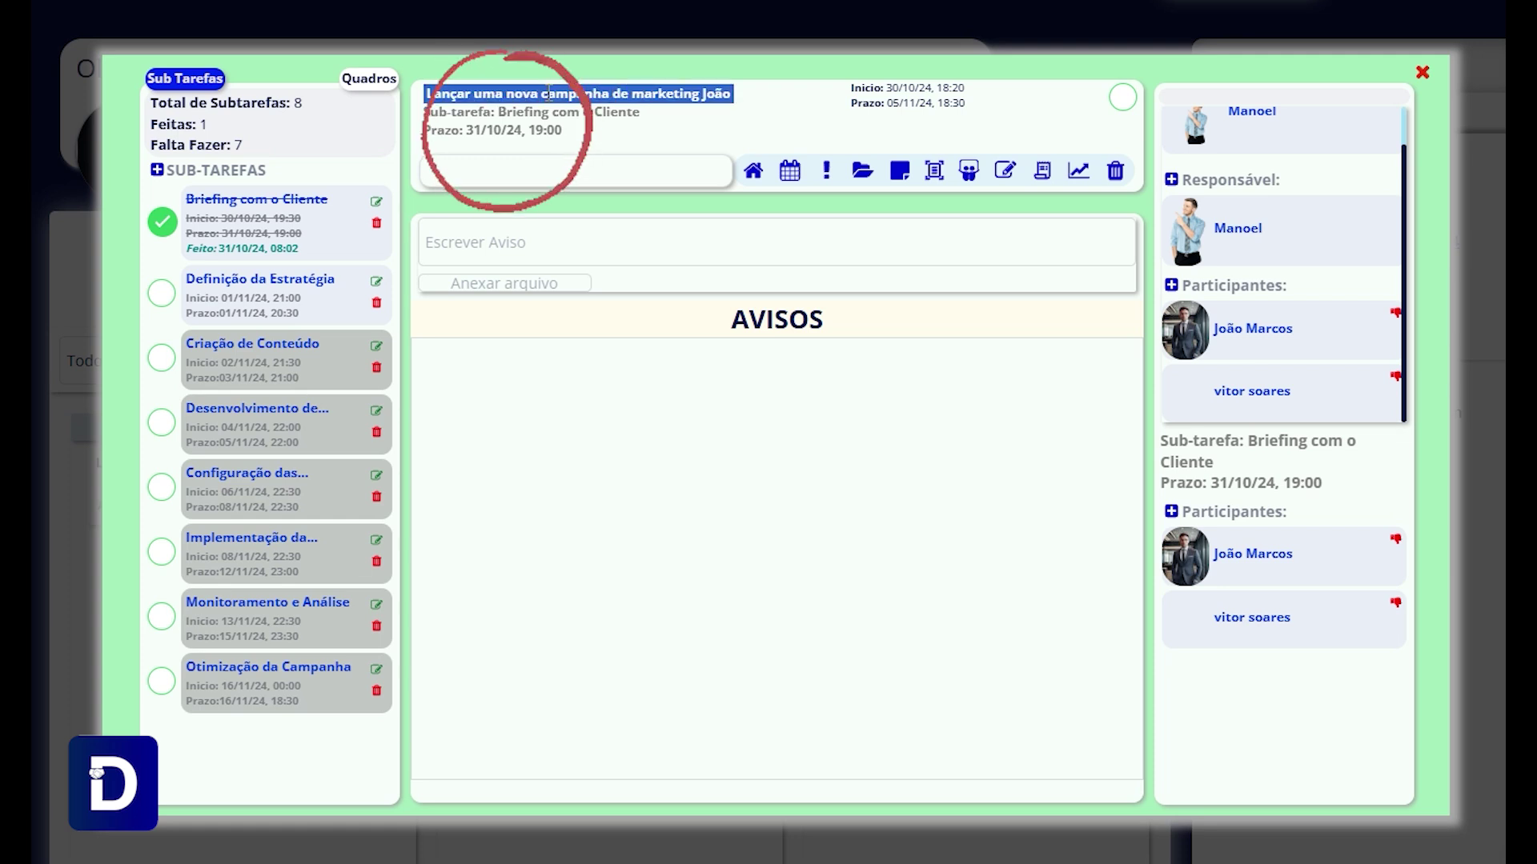
mouse_move(842, 88)
left_mouse_down()
mouse_move(960, 88)
mouse_move(947, 100)
left_mouse_up()
left_click(947, 100)
triple_click(894, 88)
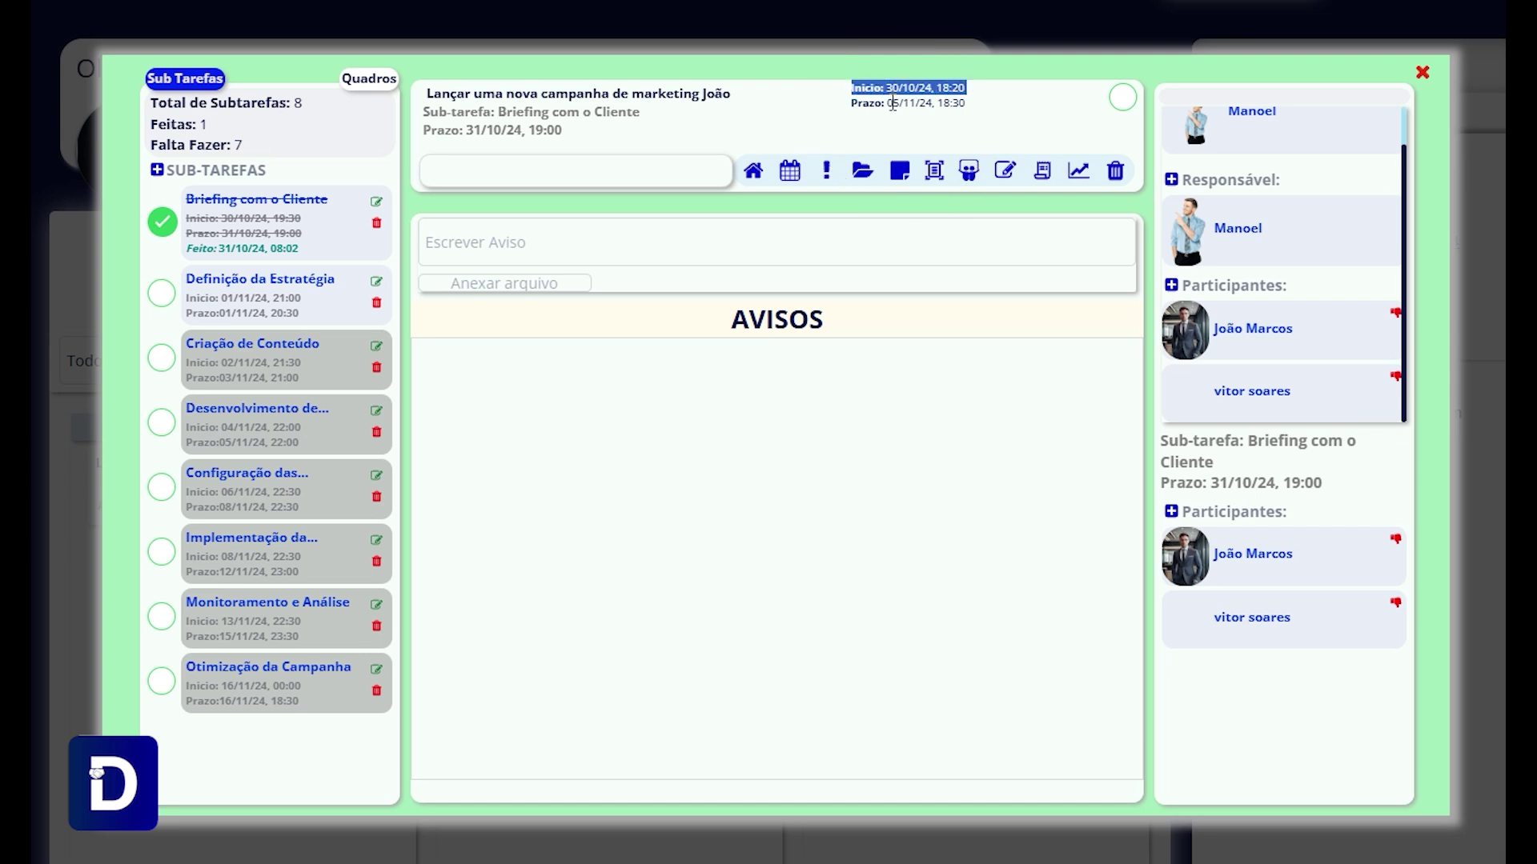
left_click(893, 110)
triple_click(892, 105)
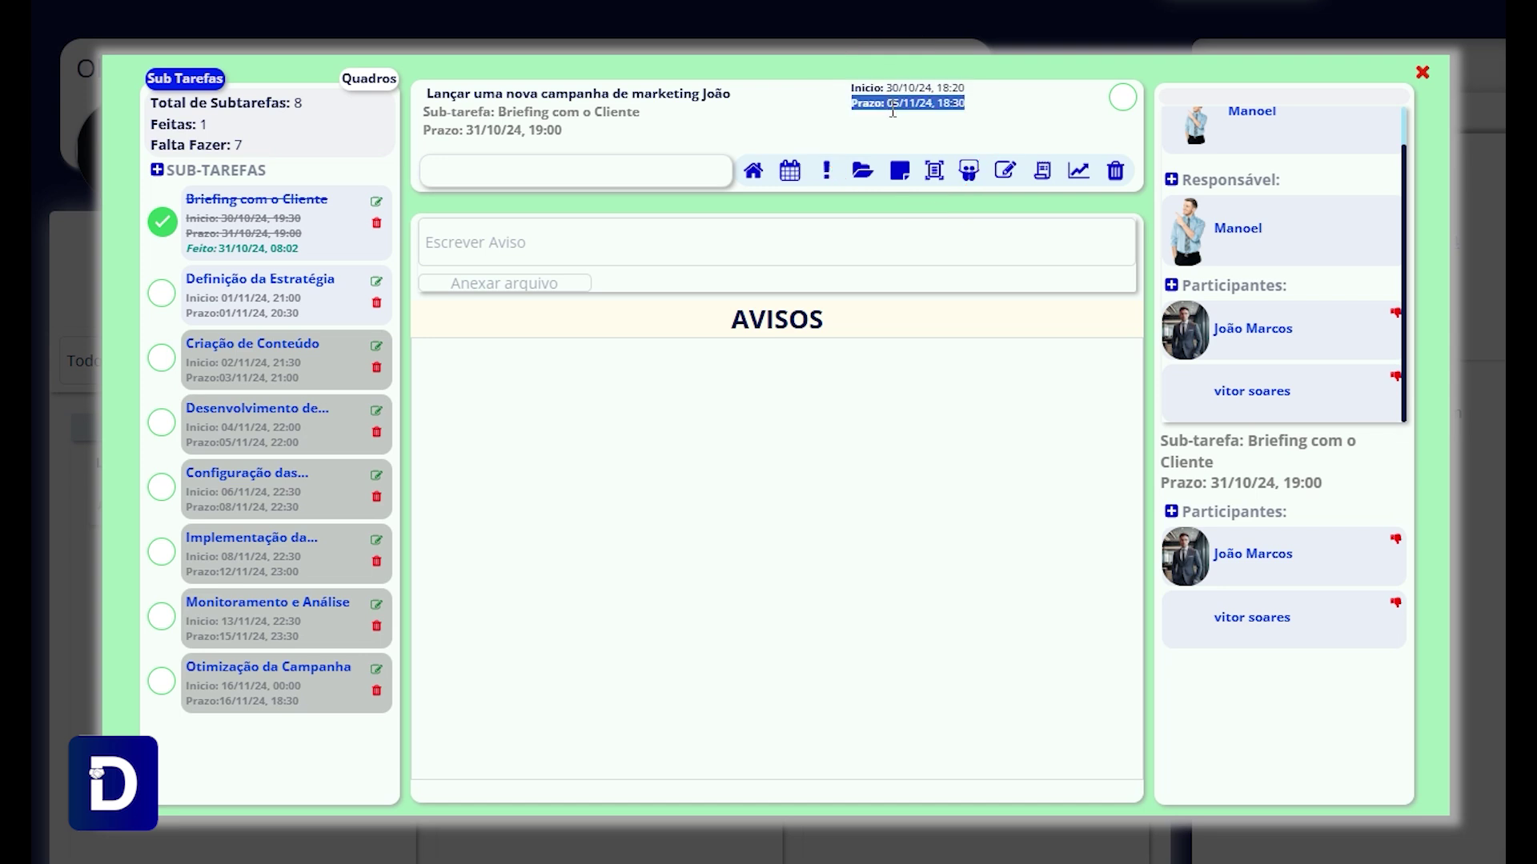
left_click(892, 112)
left_click_drag(850, 103, 966, 101)
triple_click(873, 97)
left_click(873, 97)
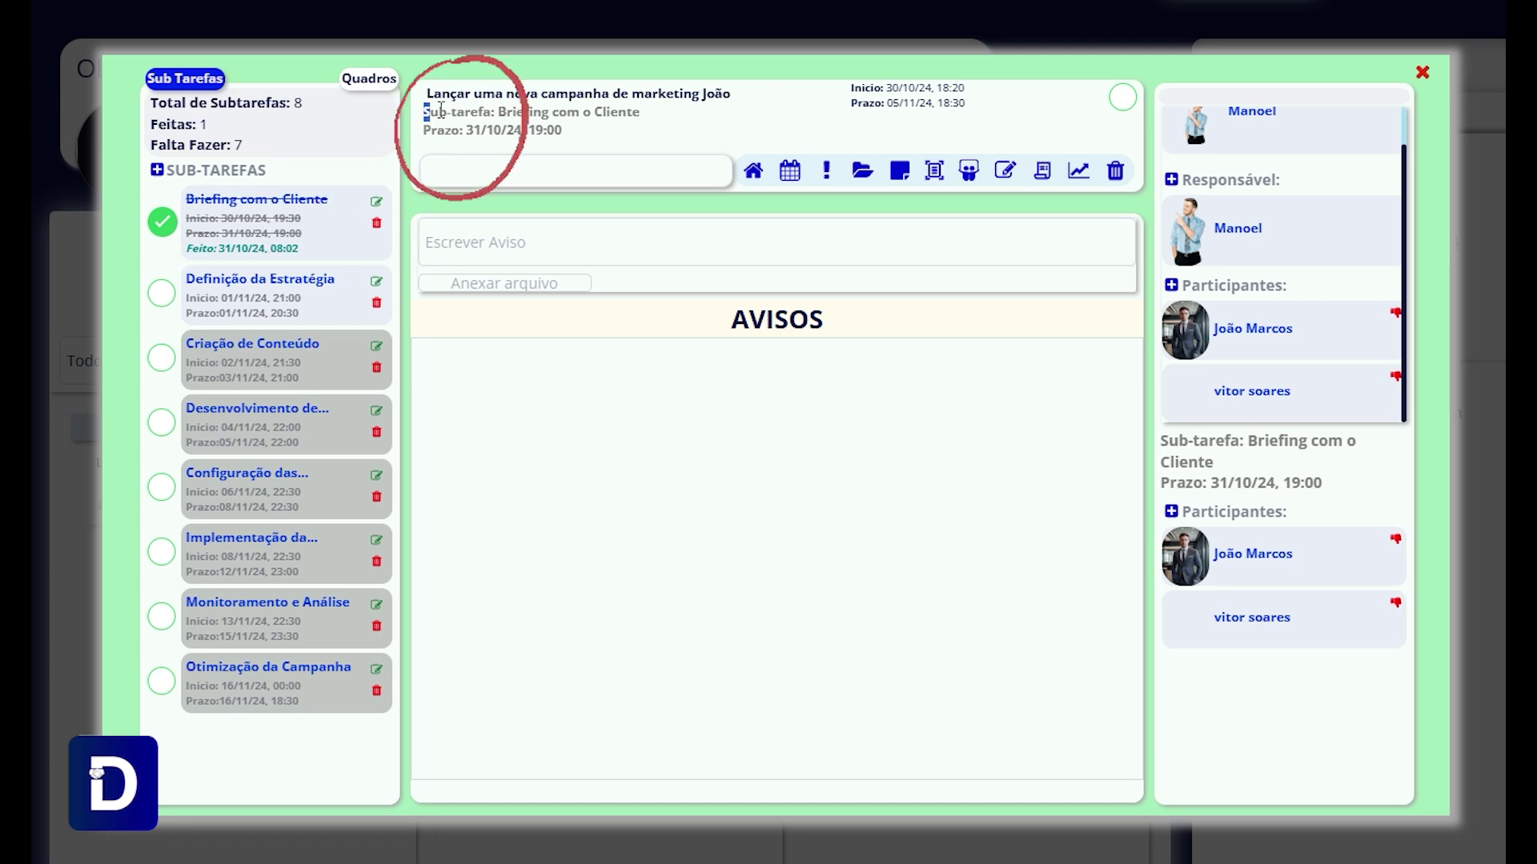
Examine the name and deadline of the selected sub-task in the task header.
left_click_drag(424, 112, 642, 106)
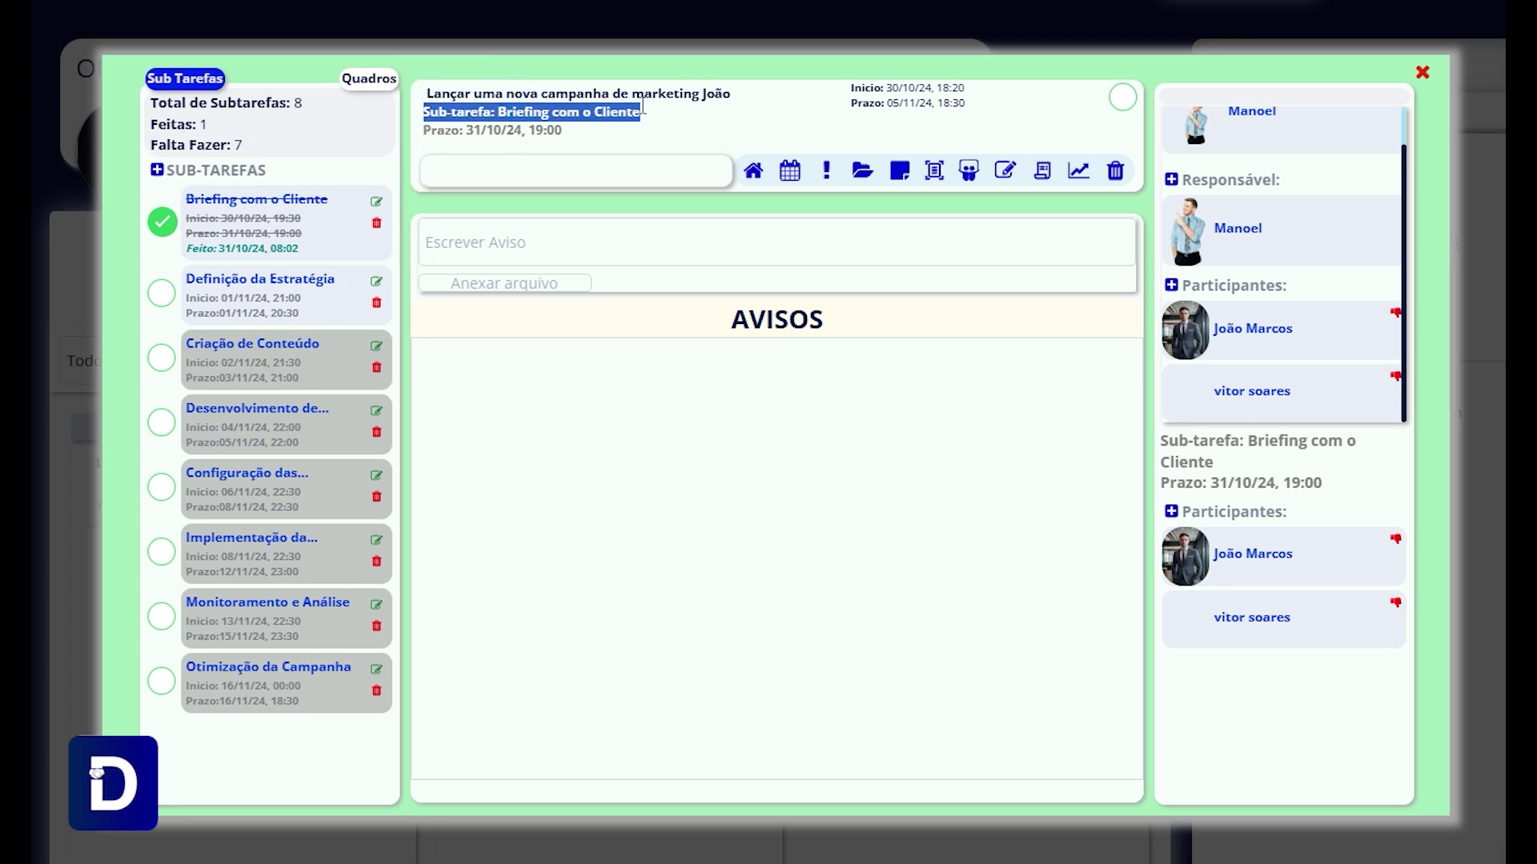
left_click(759, 125)
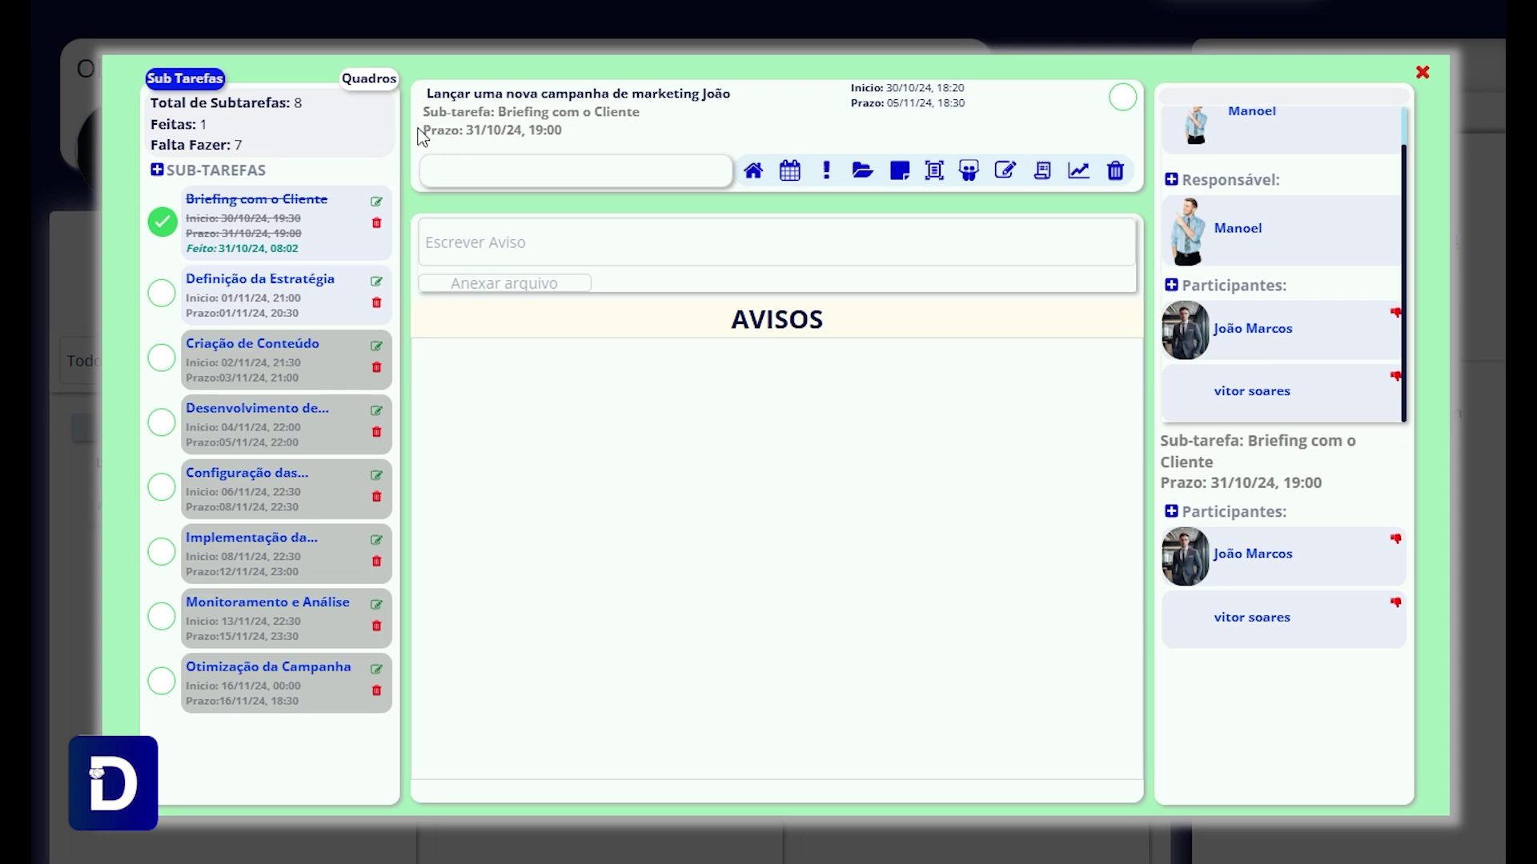
left_click_drag(422, 136, 528, 130)
triple_click(532, 130)
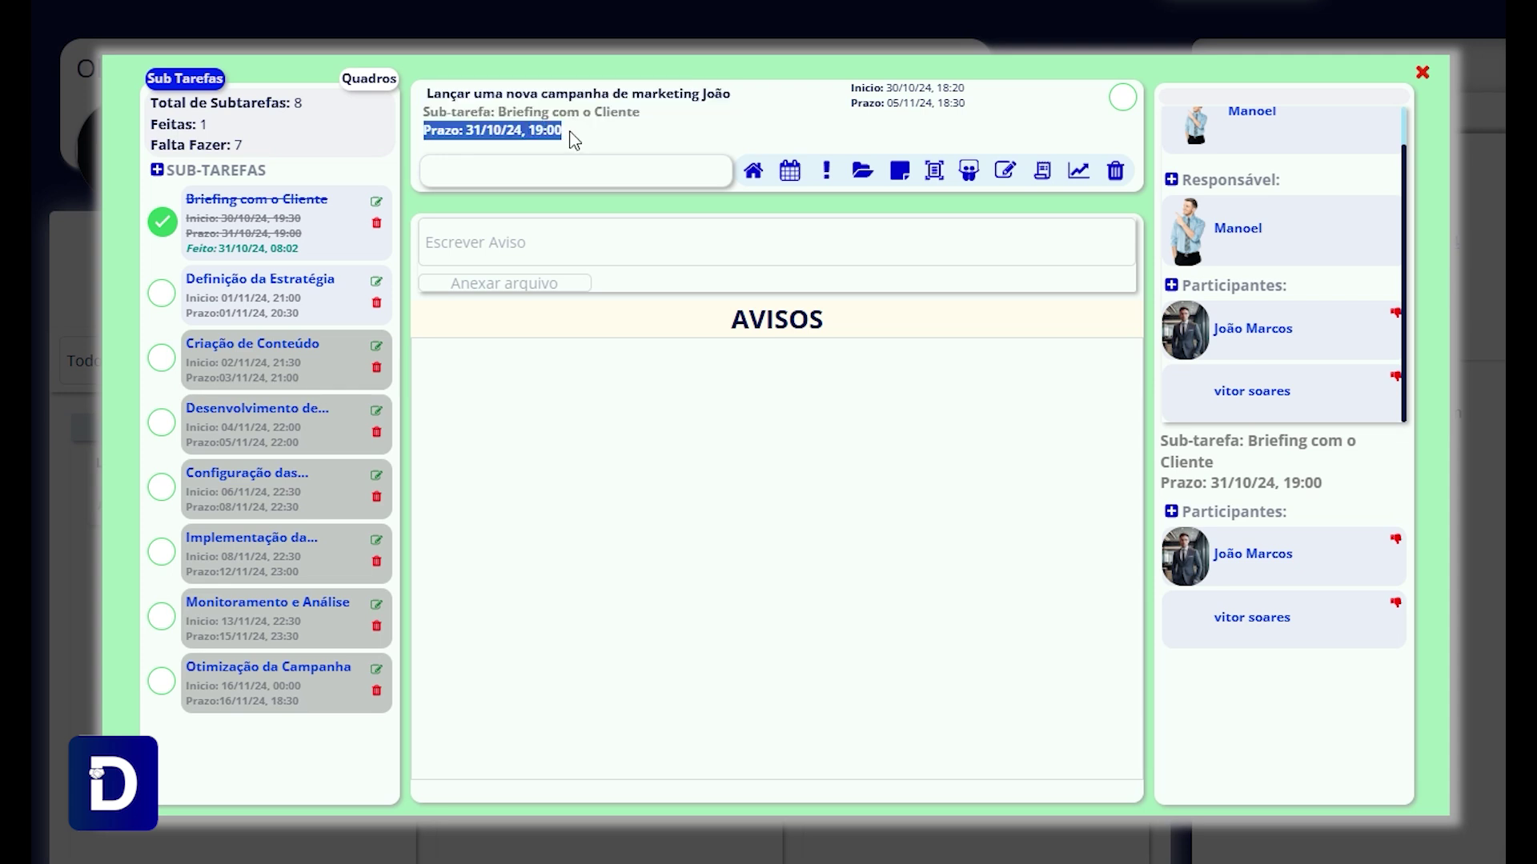
left_click(652, 133)
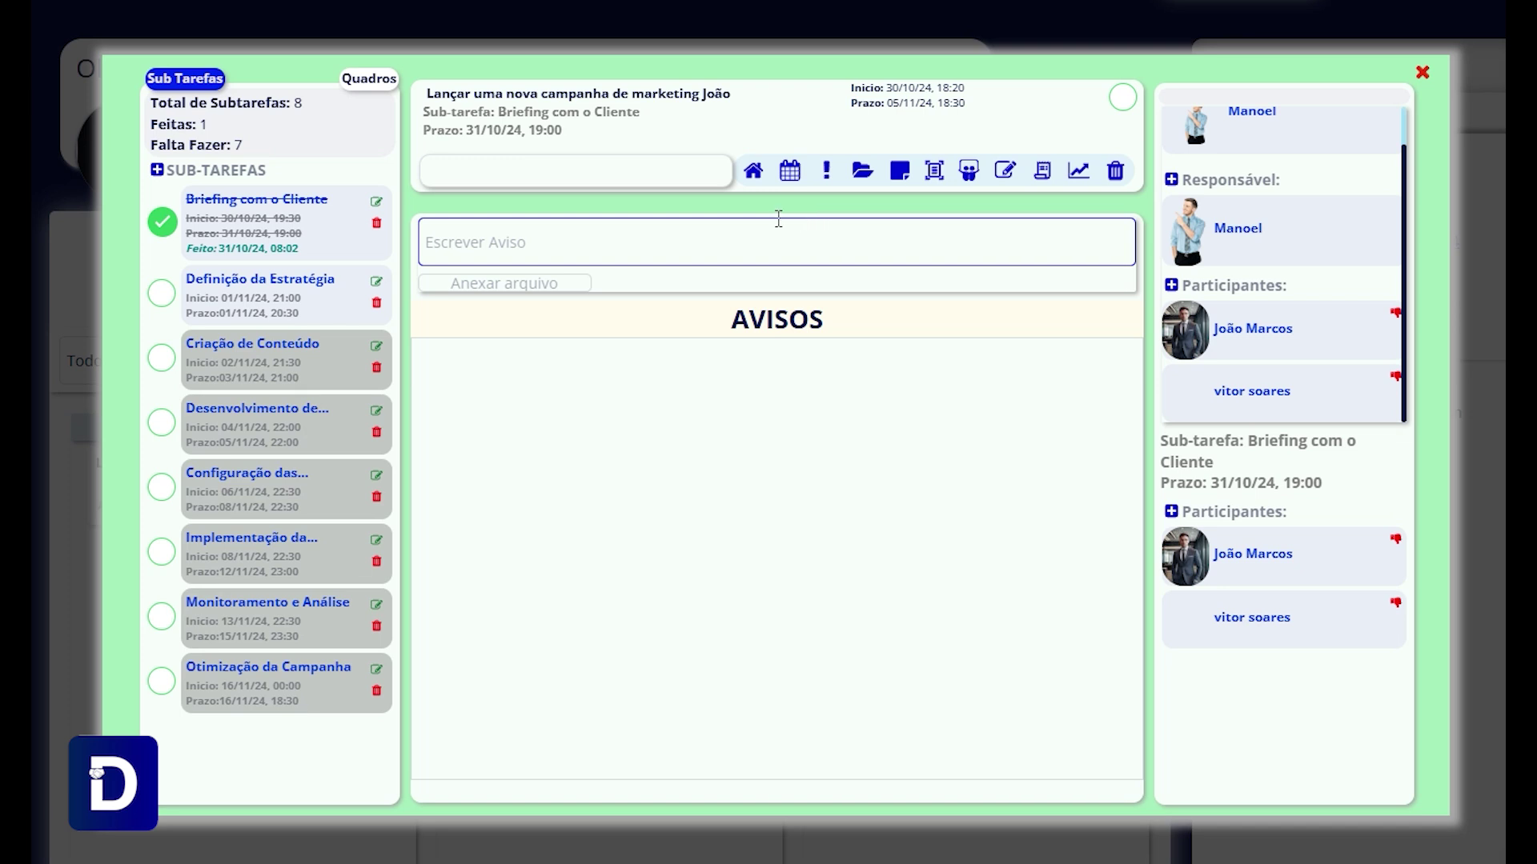
View the sub-task's home page with its comments and checklist, and the monthly calendar of sub-tasks.
left_click(754, 174)
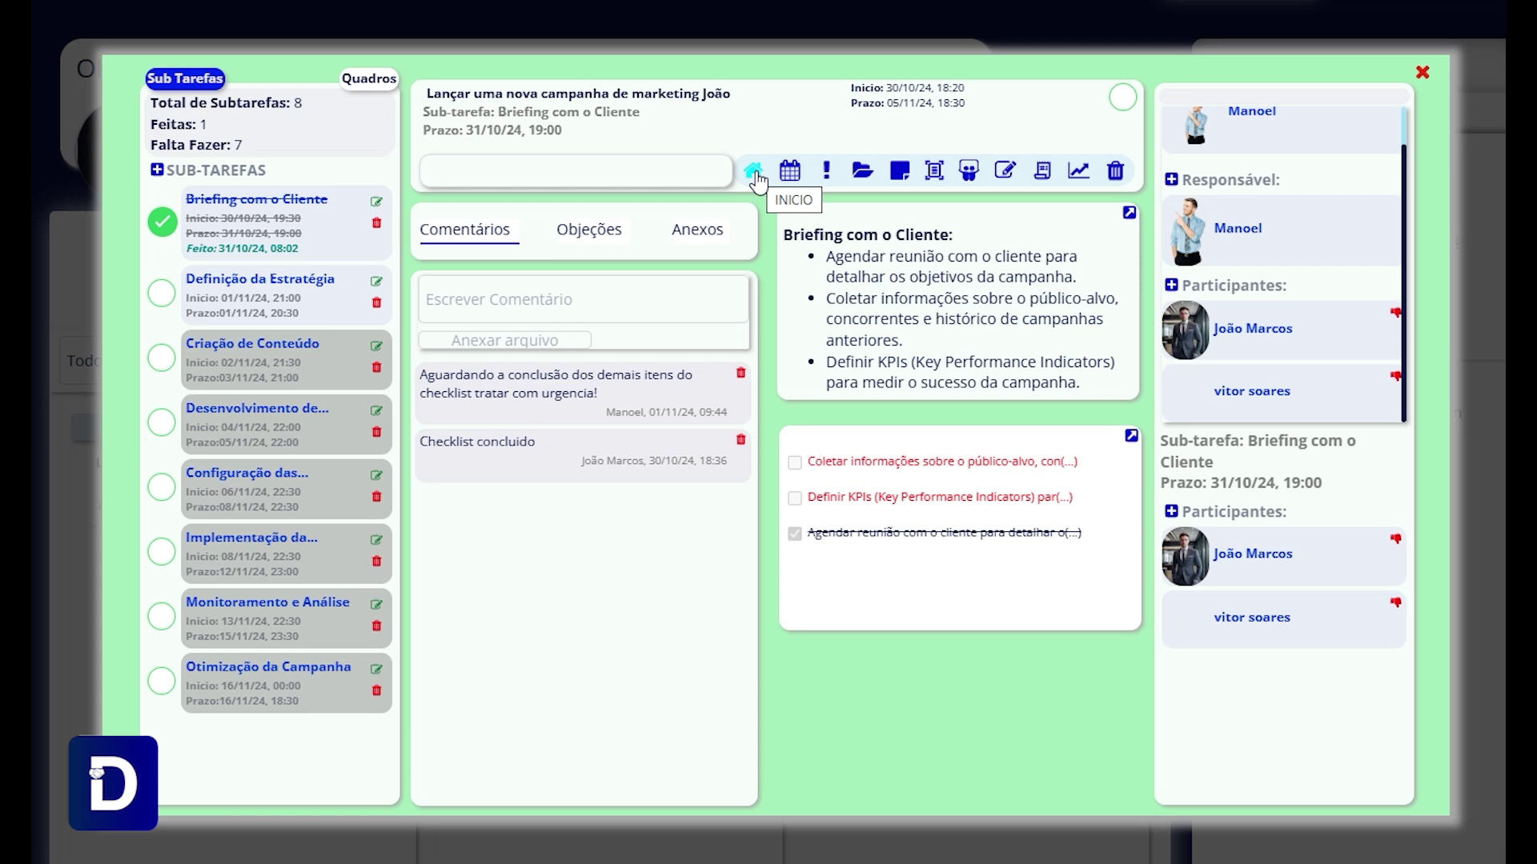
left_click(798, 176)
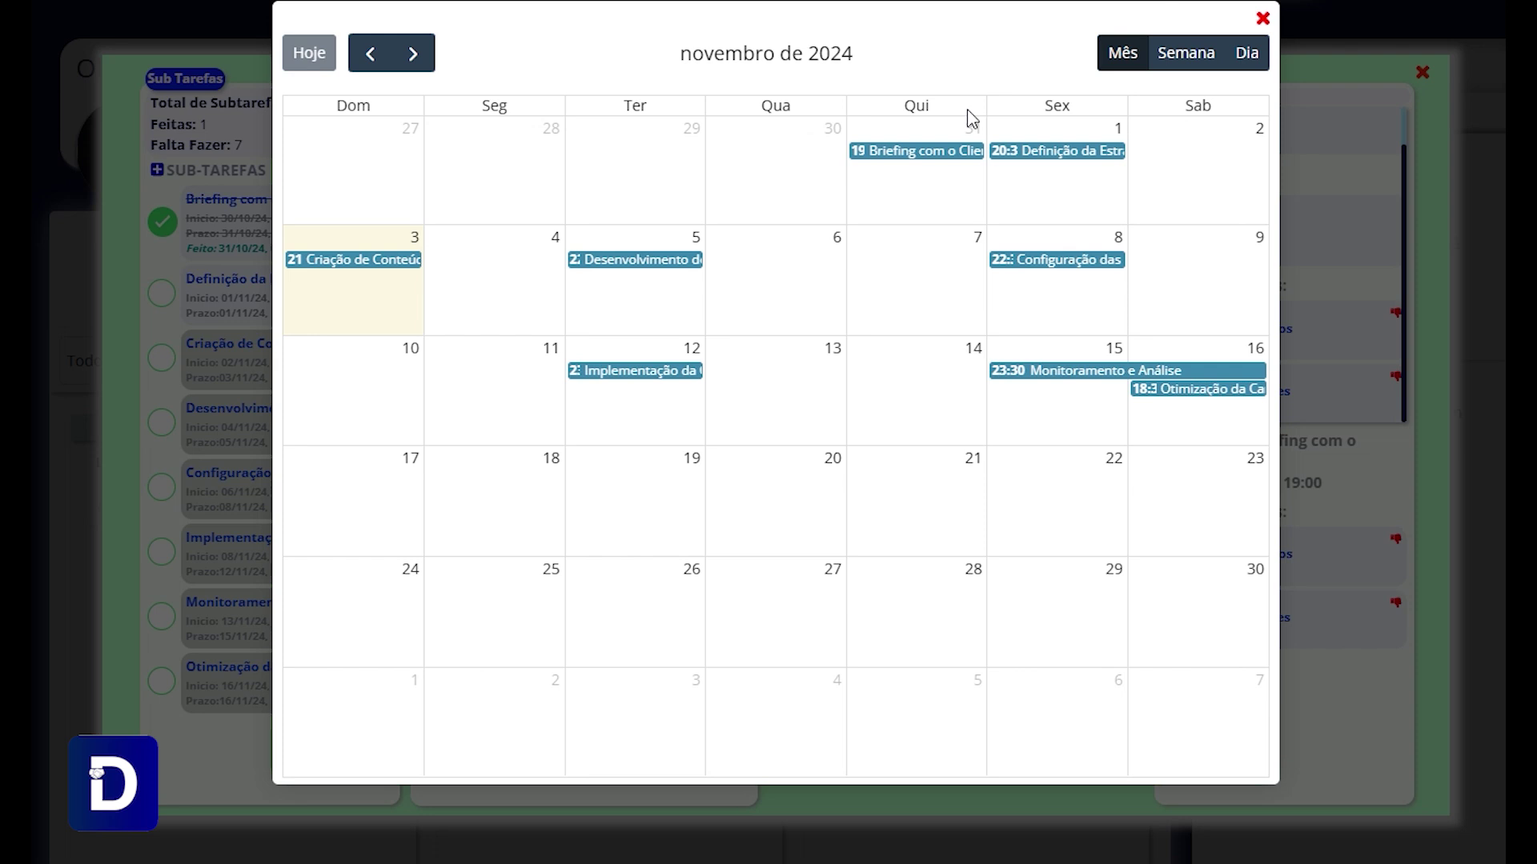
left_click(1263, 18)
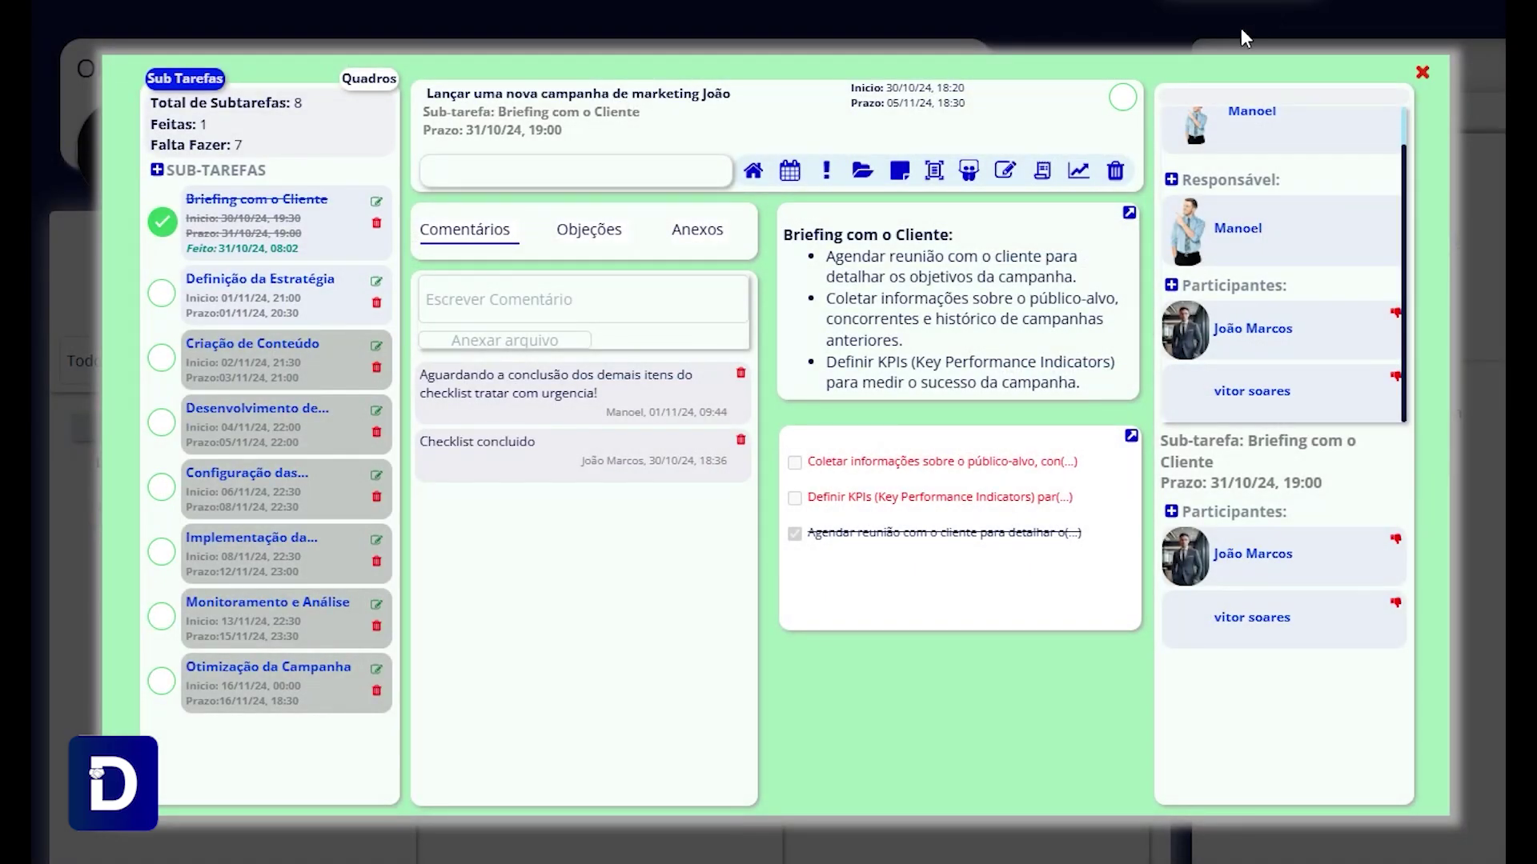
Post a notice reading "Aviso" in the task's notices.
left_click(827, 178)
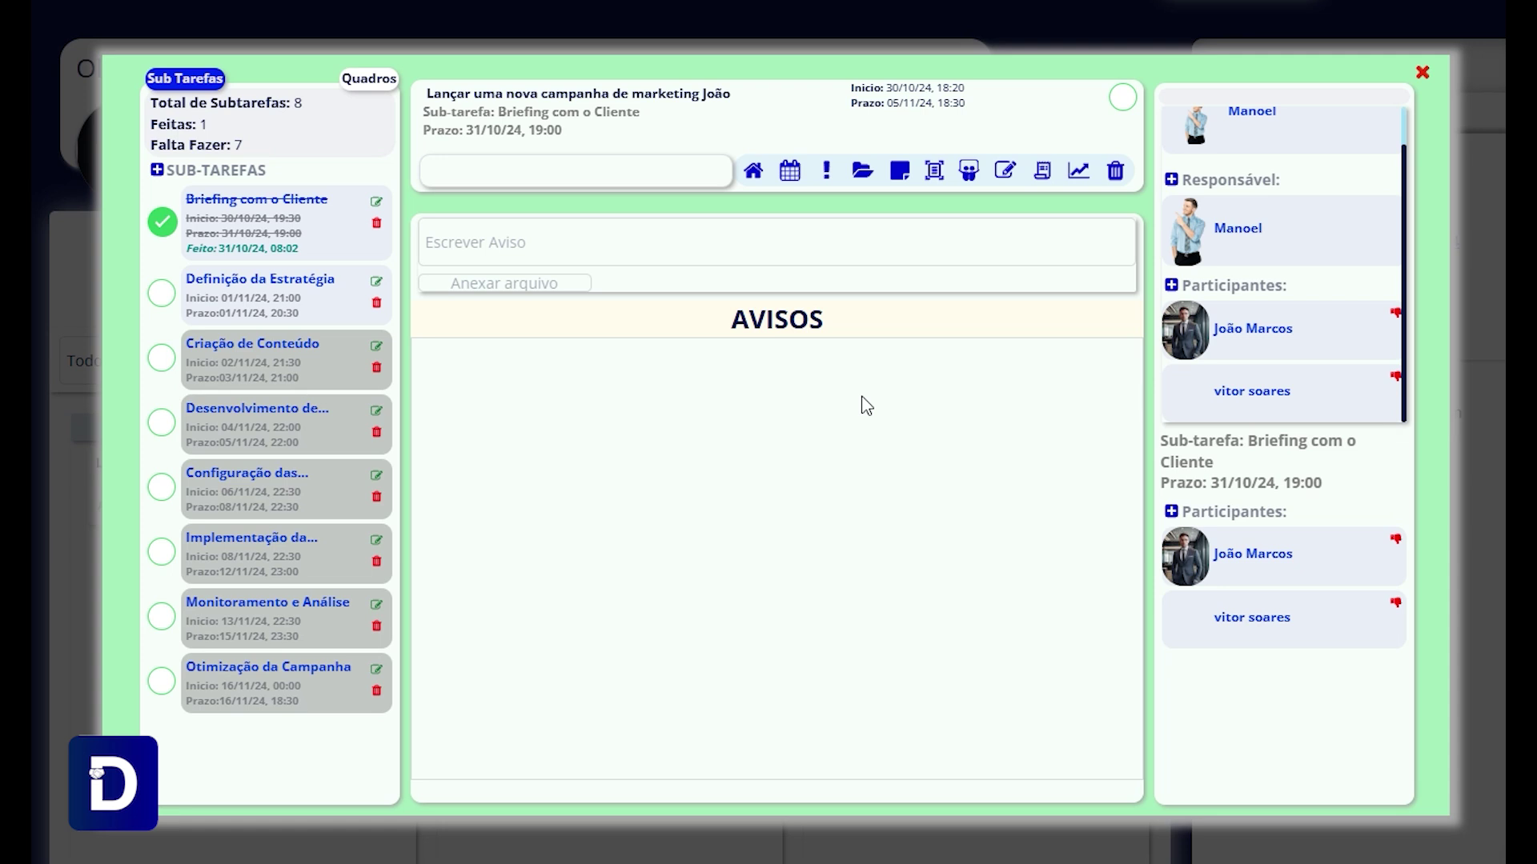
left_click(756, 227)
type("Aviso")
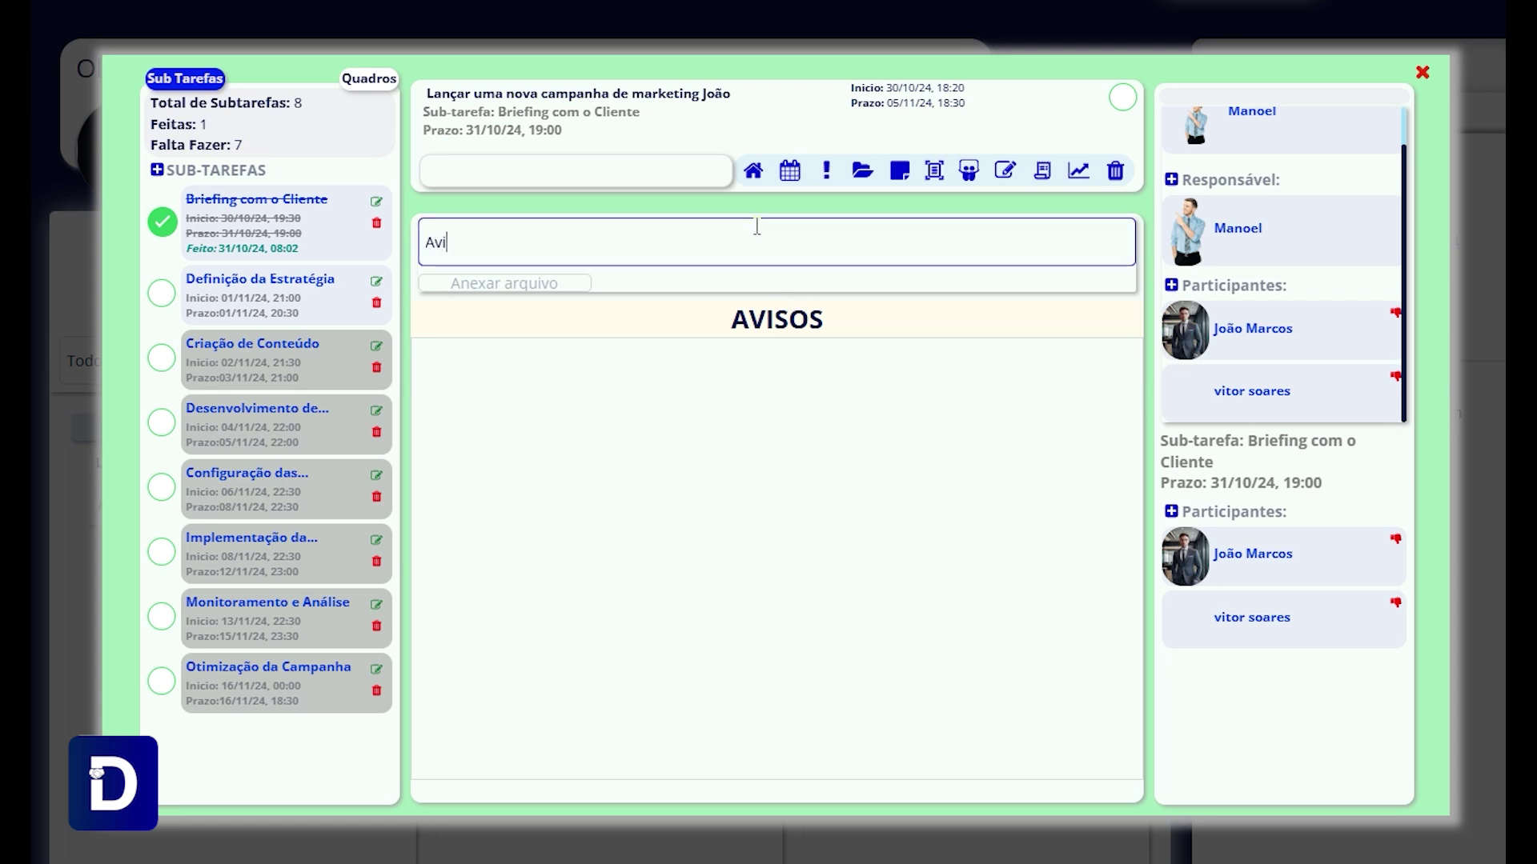
key("Return")
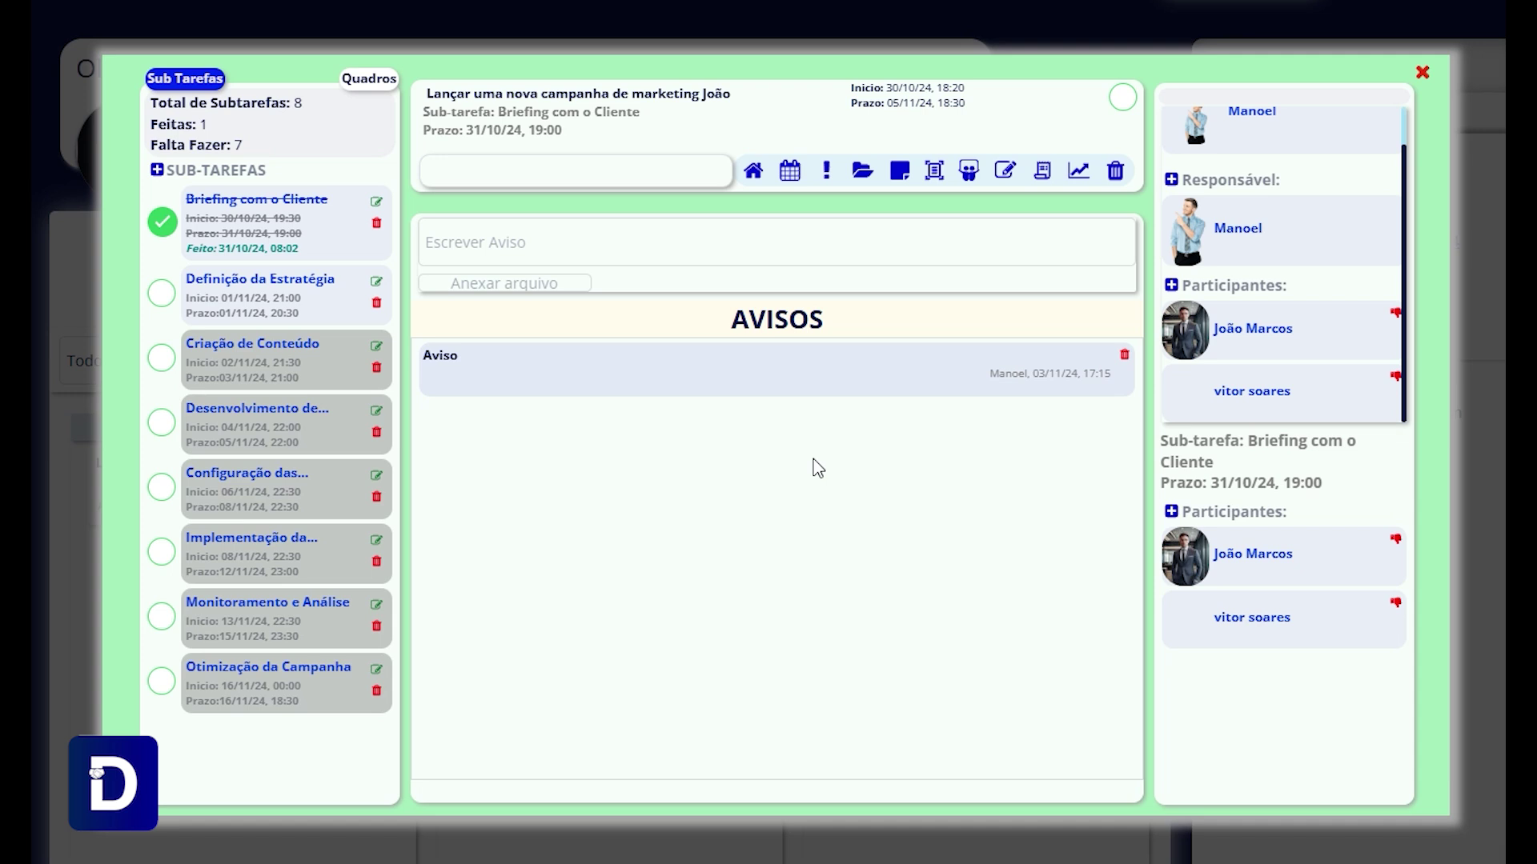
View the task's file, annotation and entries windows, closing each one.
left_click(858, 171)
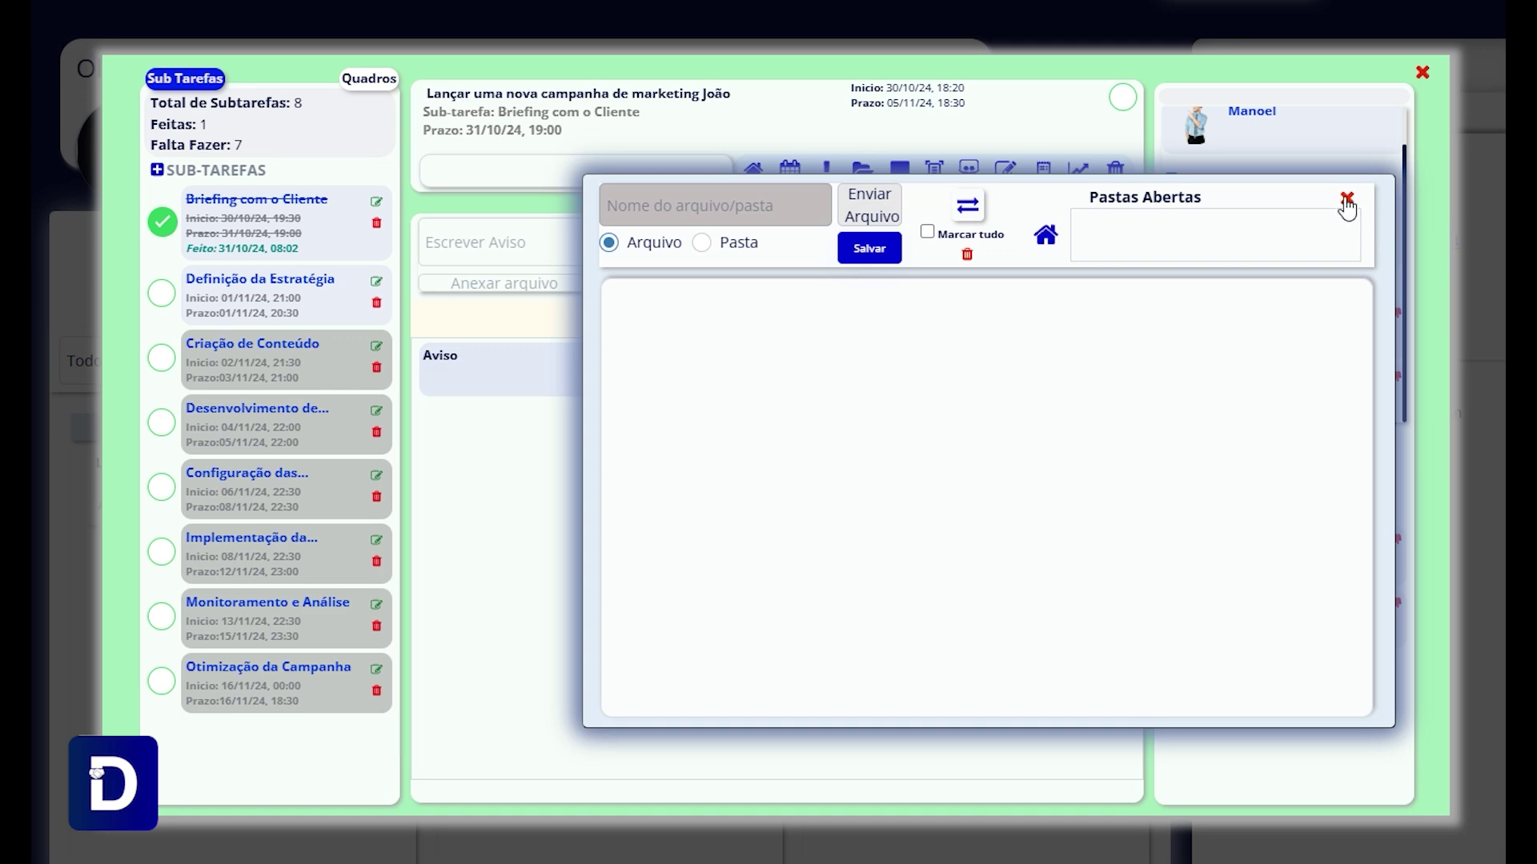
left_click(1347, 202)
left_click(897, 169)
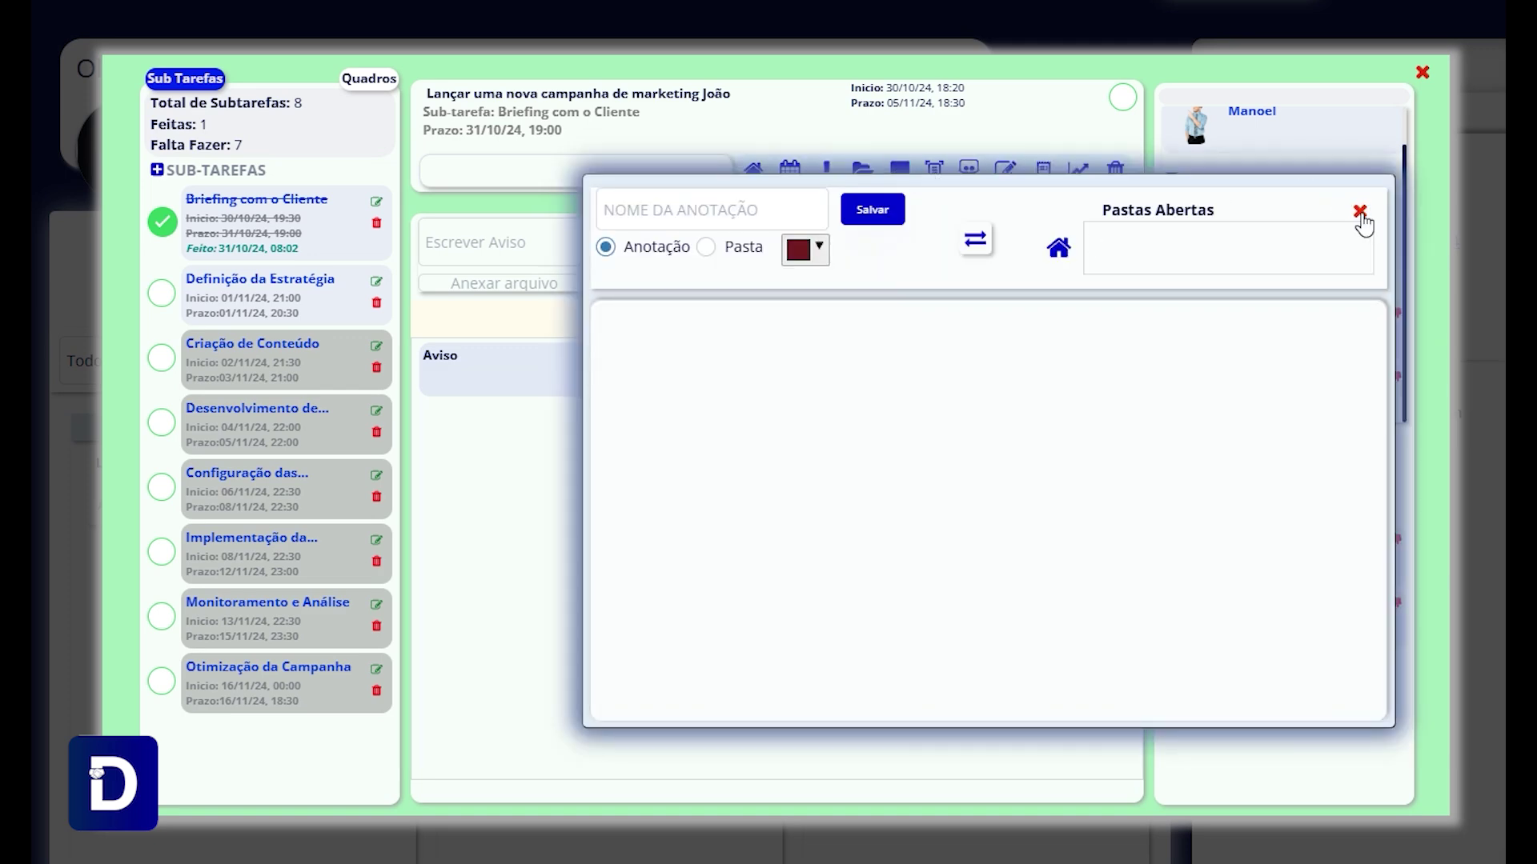
left_click(1359, 211)
left_click(934, 171)
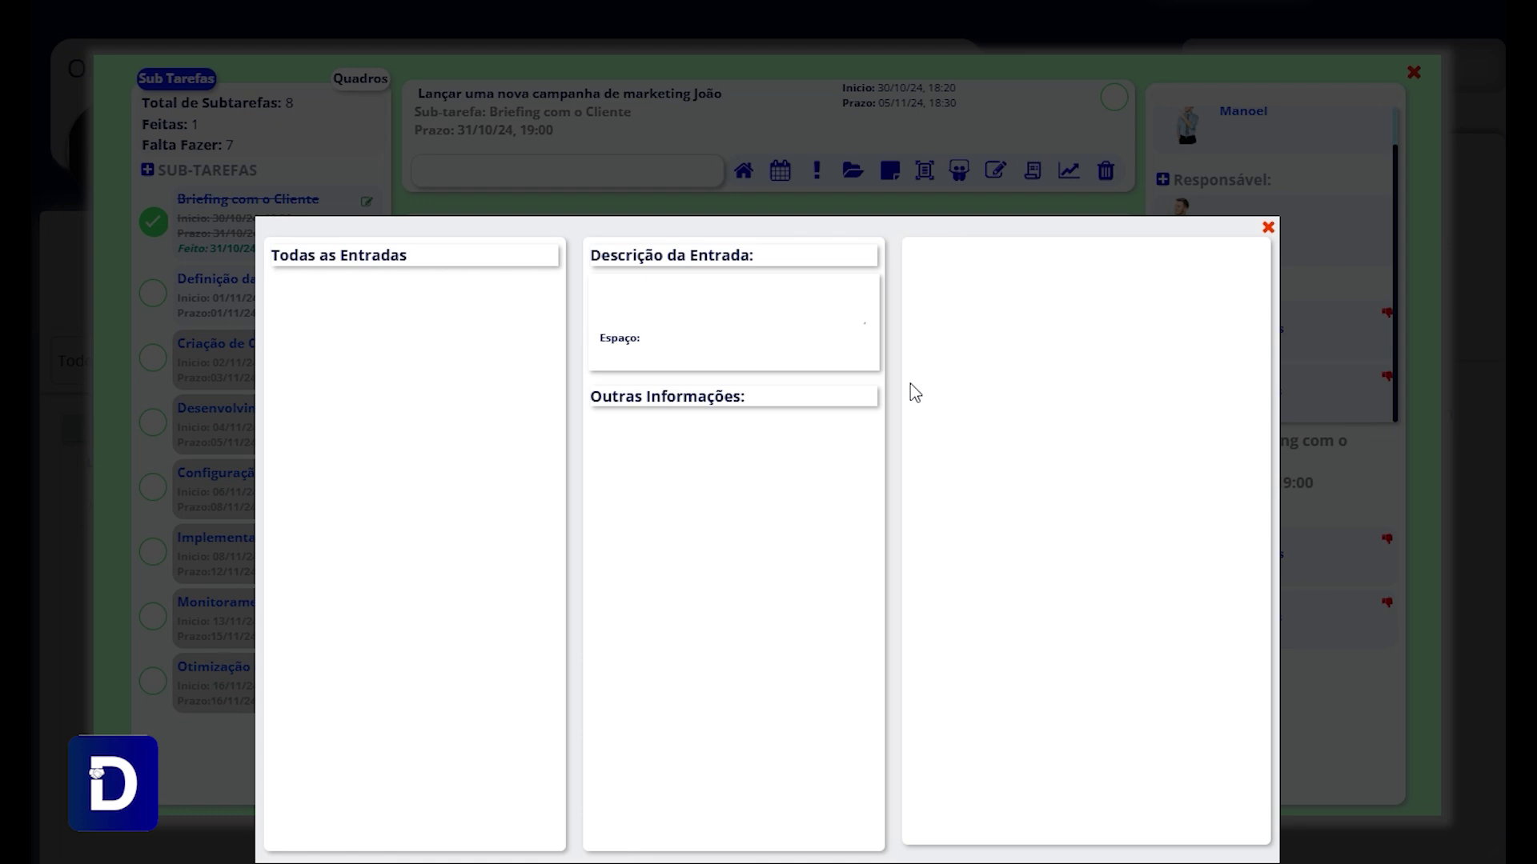
left_click(1268, 231)
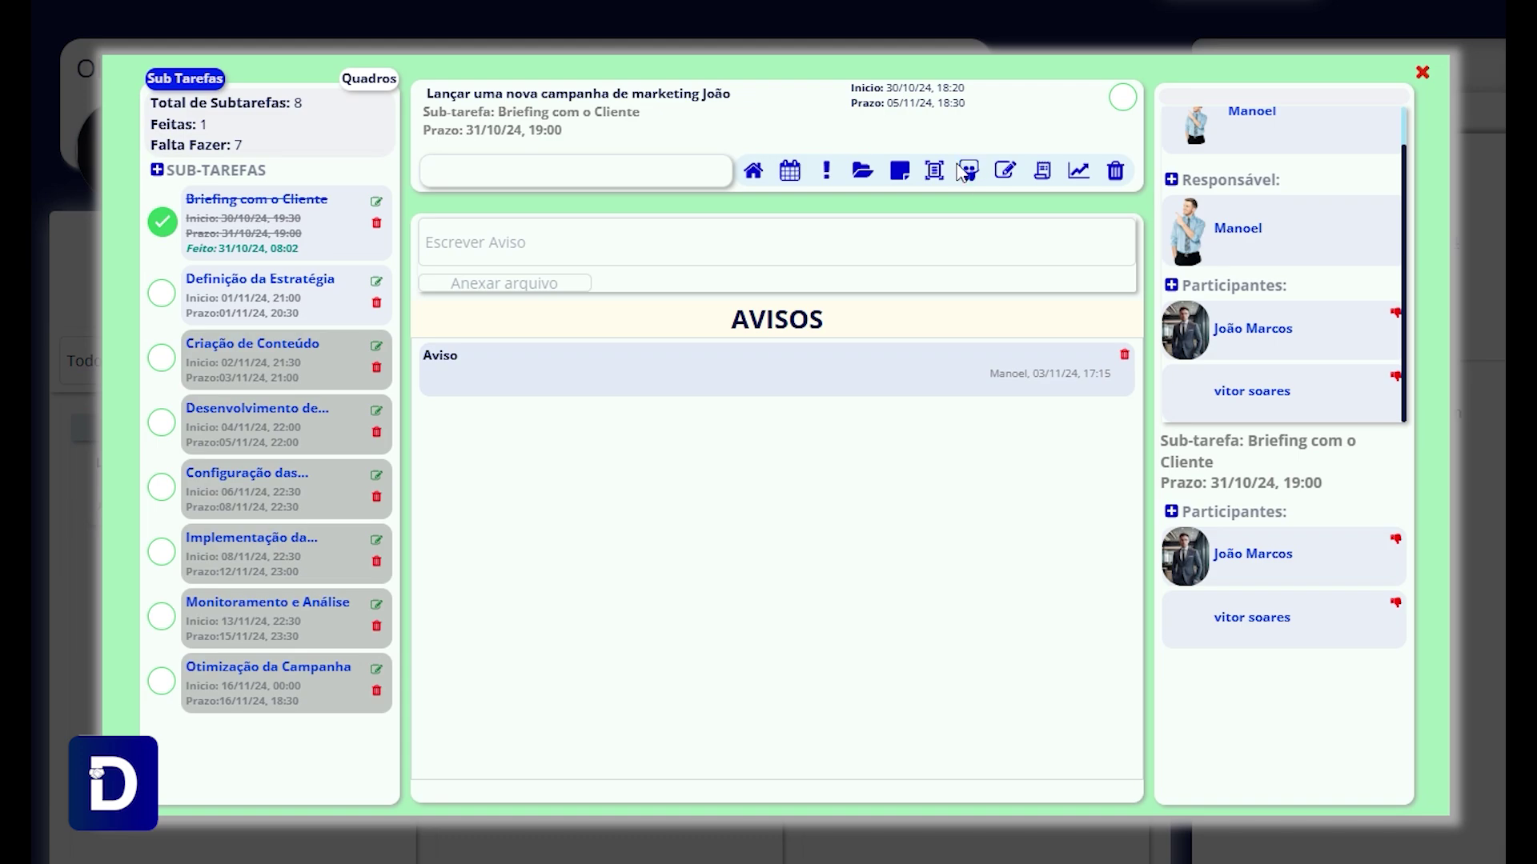
Look through the list of task boards and the Vendas space, and close the window.
left_click(968, 171)
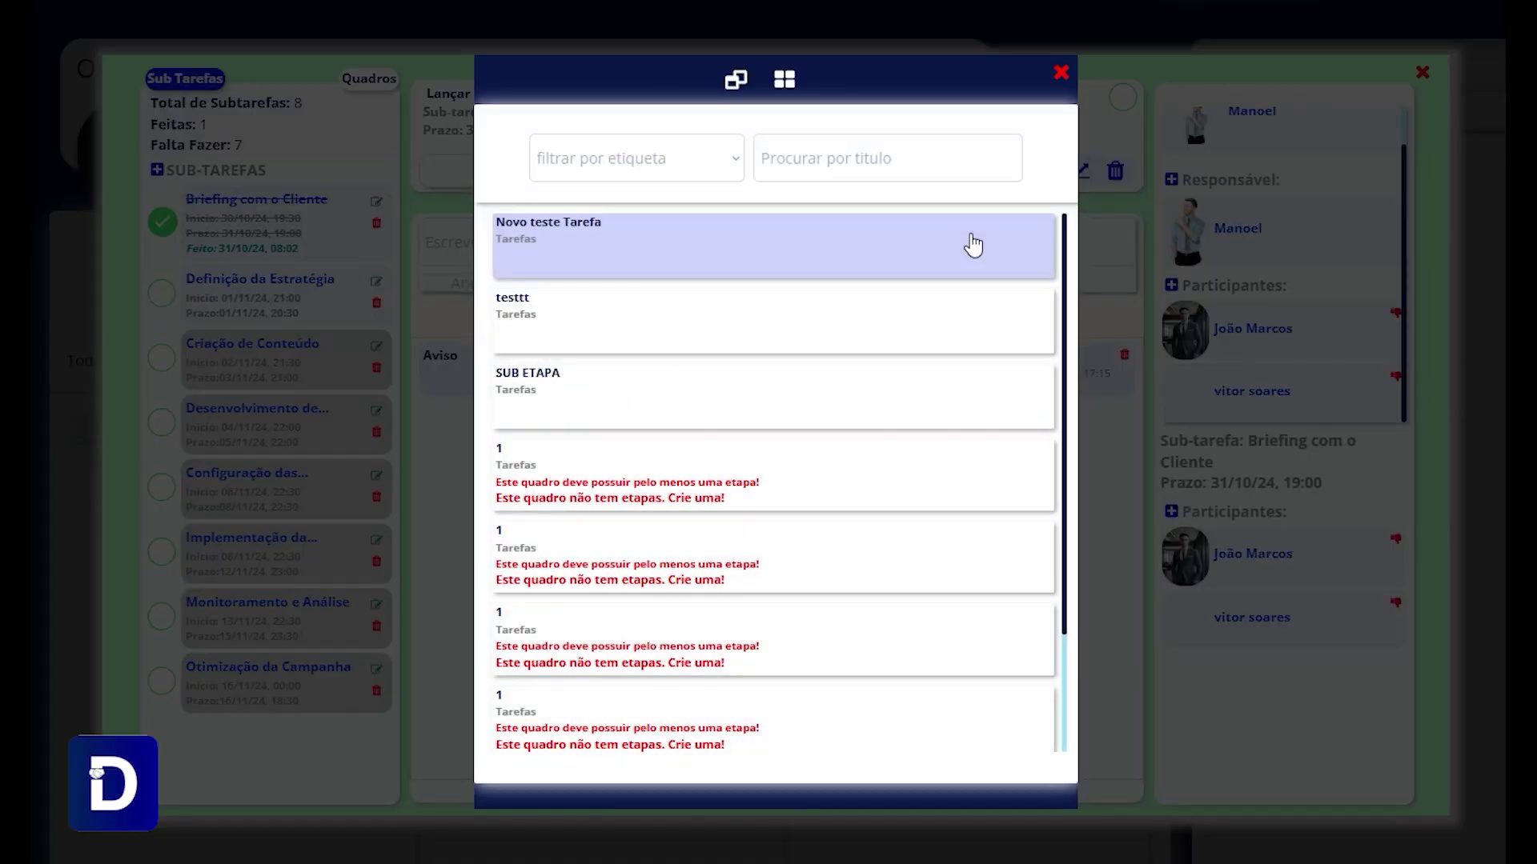
left_click(943, 146)
scroll(768, 677, "down", 2)
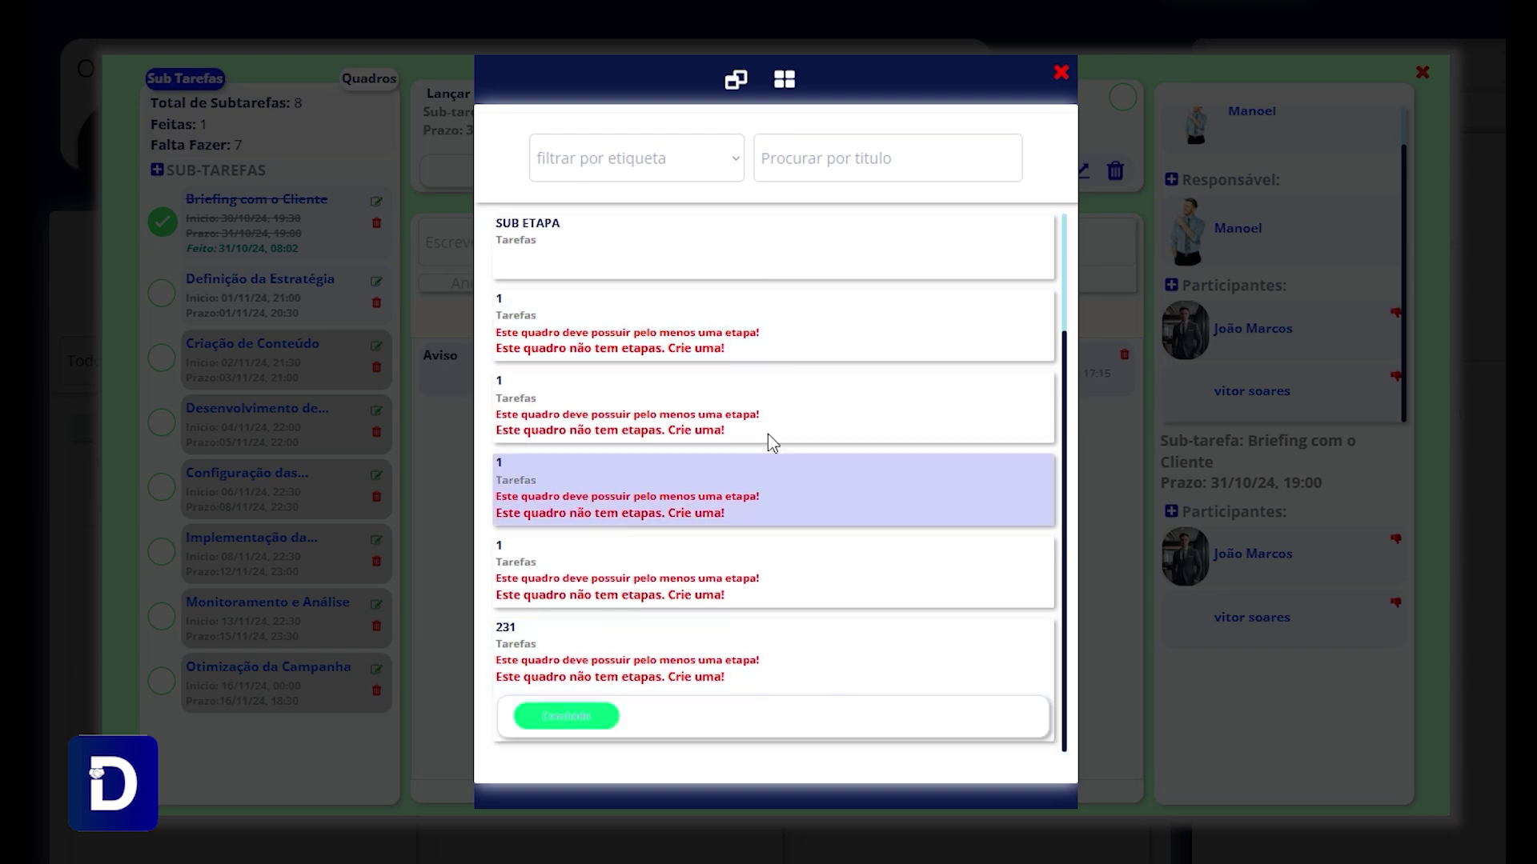
scroll(756, 521, "up", 1)
scroll(730, 368, "down", 1)
scroll(730, 369, "up", 3)
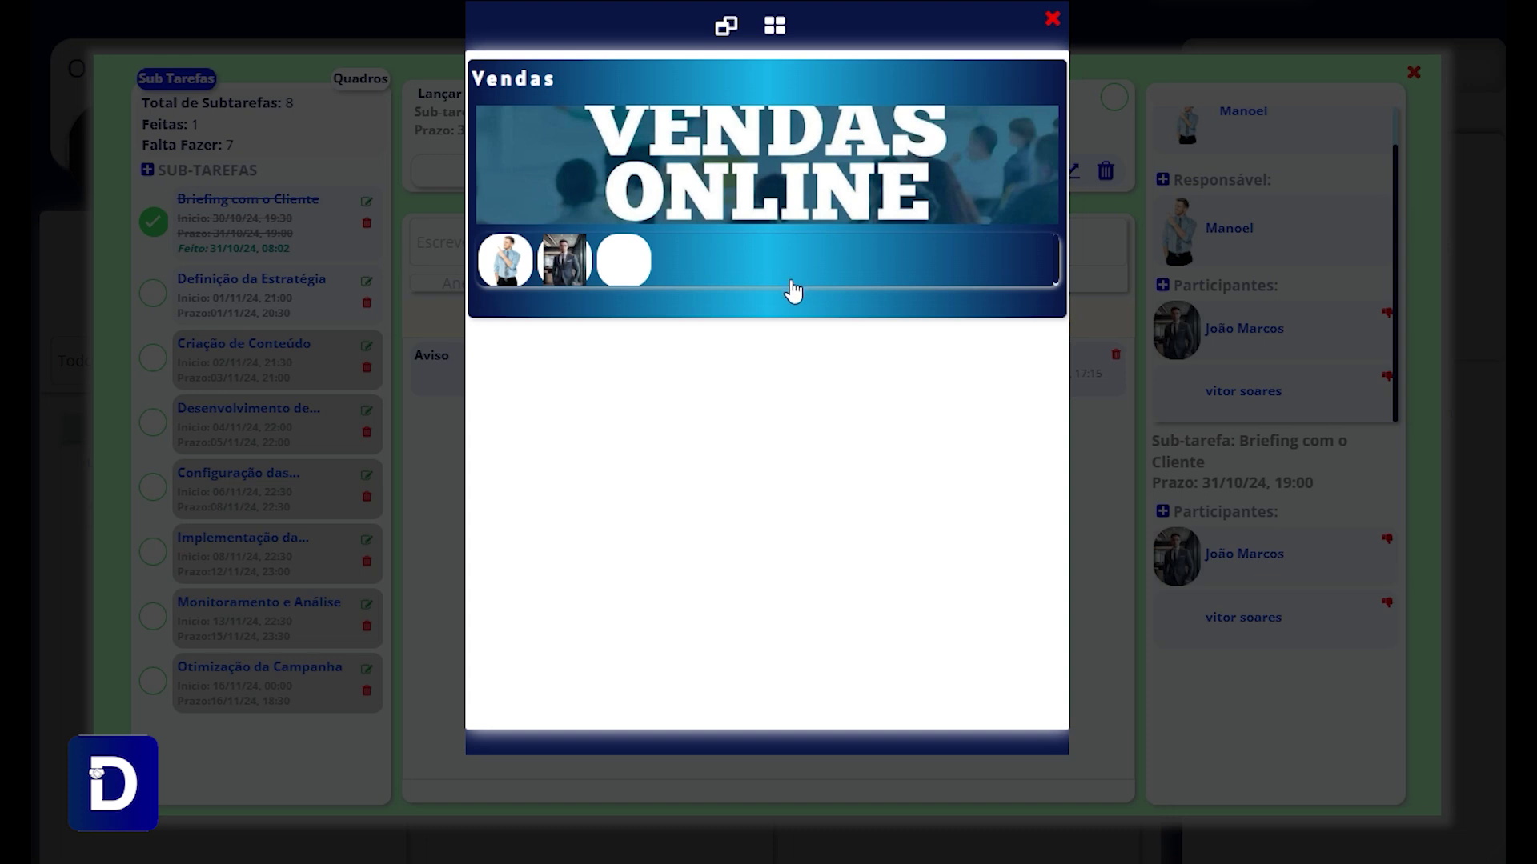
left_click(1053, 21)
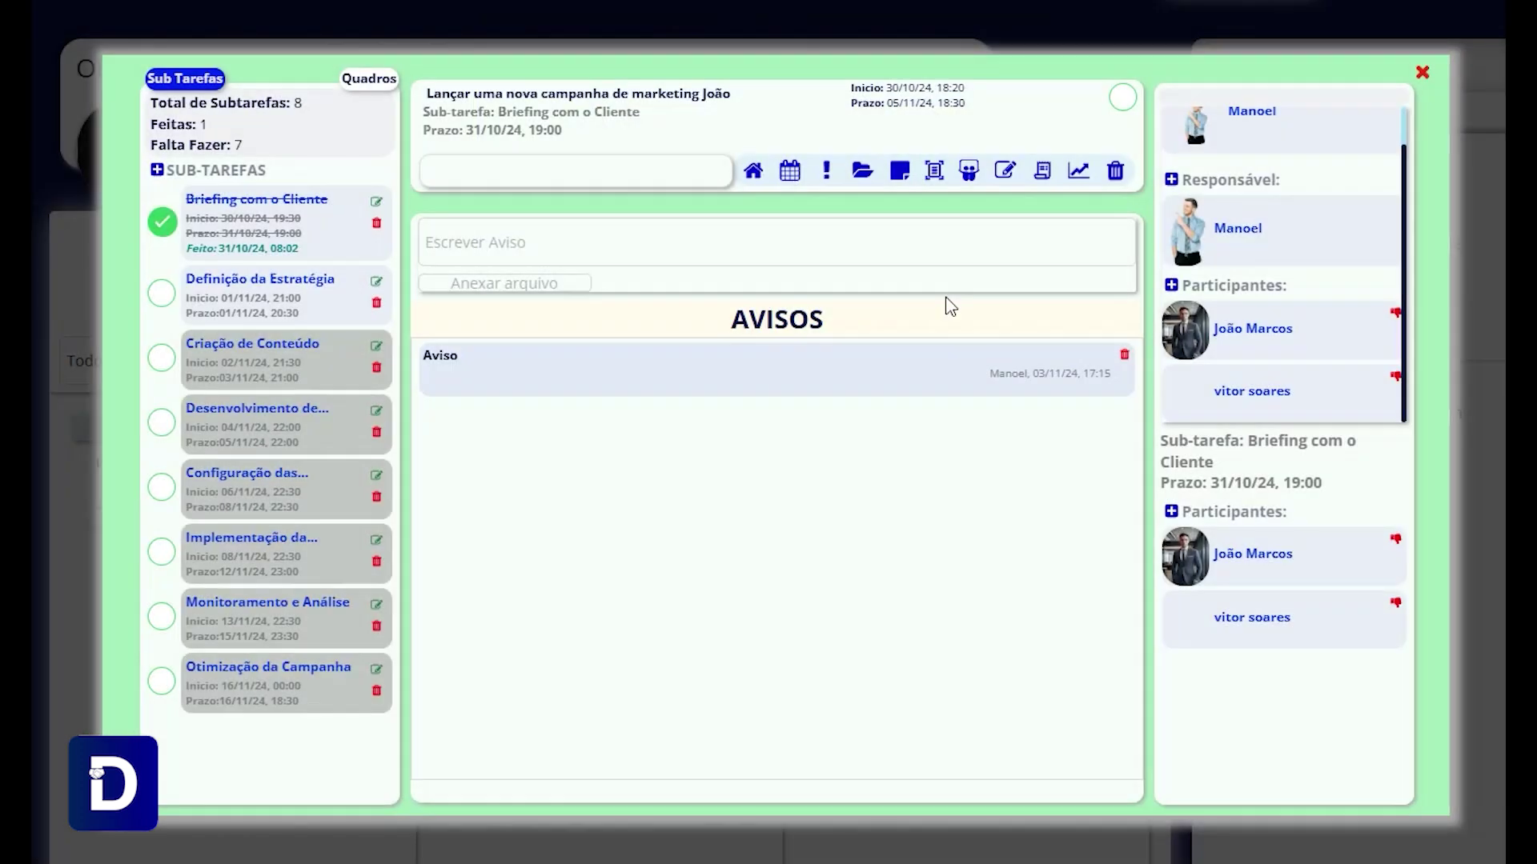
Review the task's edit and settings window, covering title, dates, file upload, annotation and review options, and close it.
left_click(1010, 173)
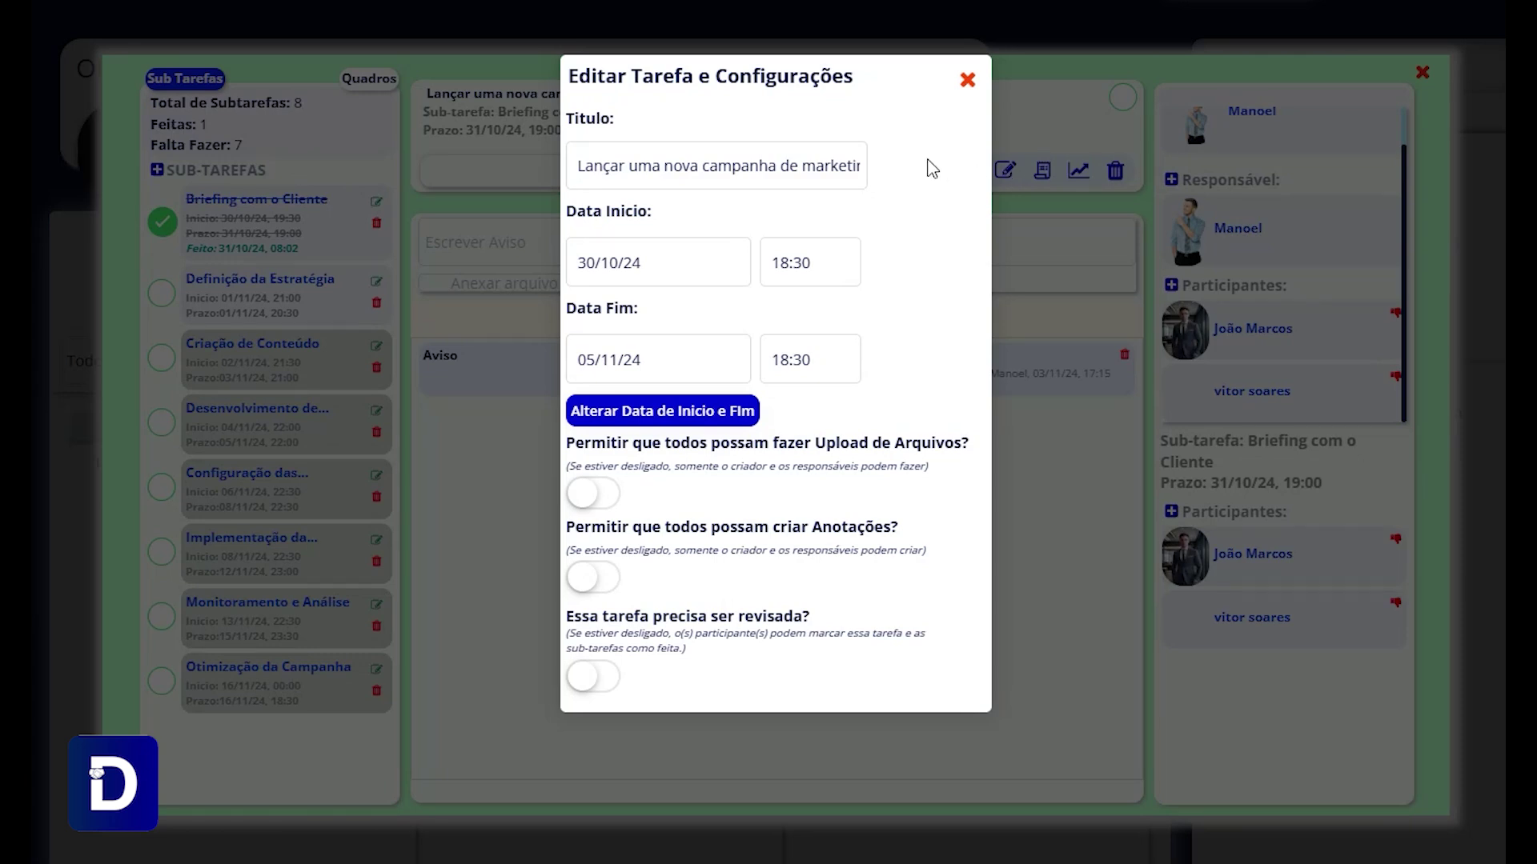
left_click(624, 166)
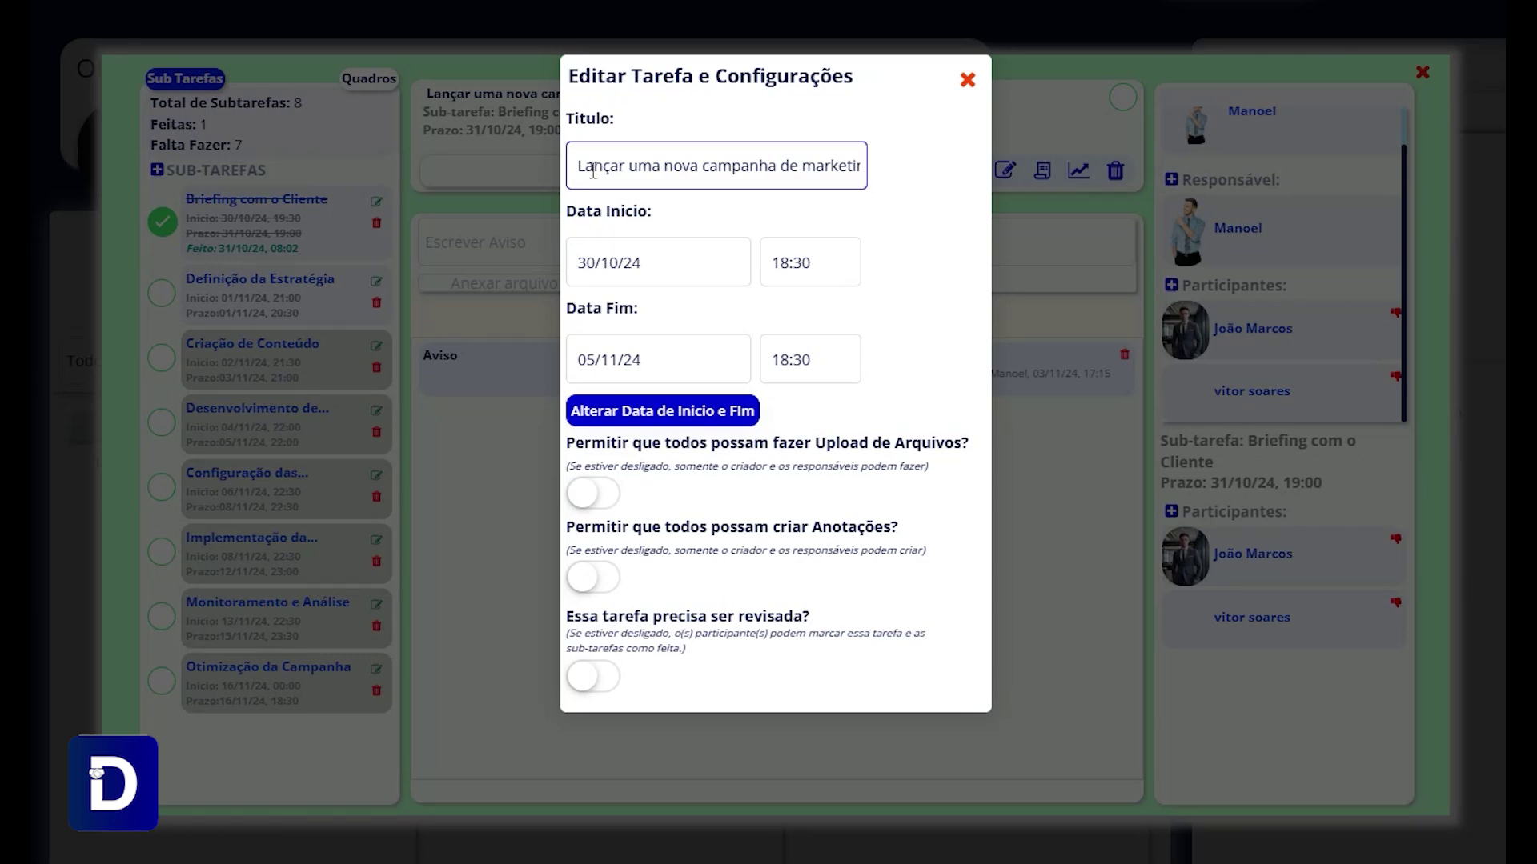
left_click_drag(578, 165, 871, 176)
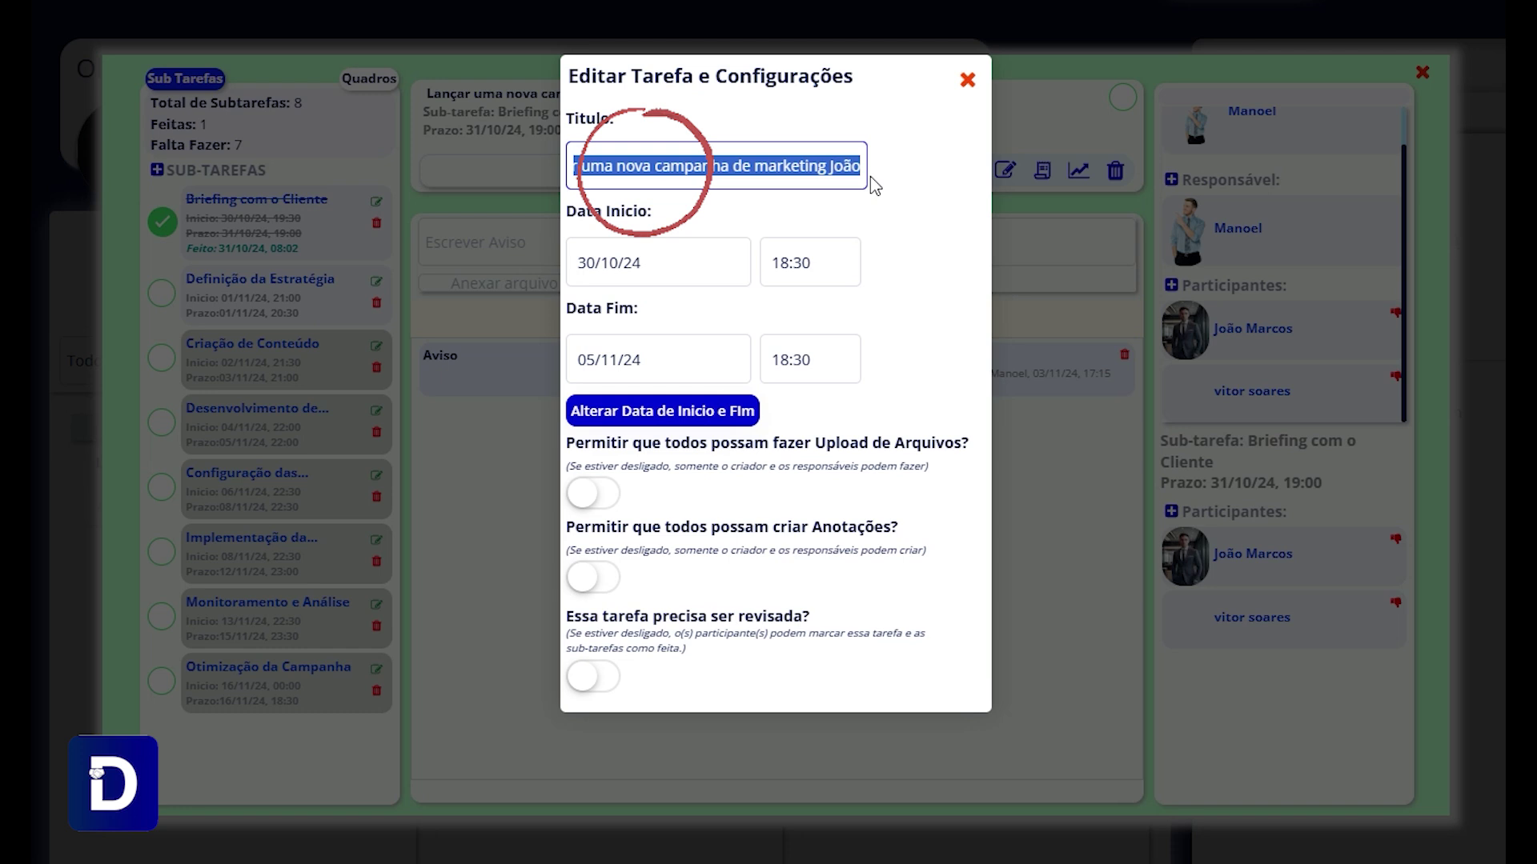
left_click(727, 239)
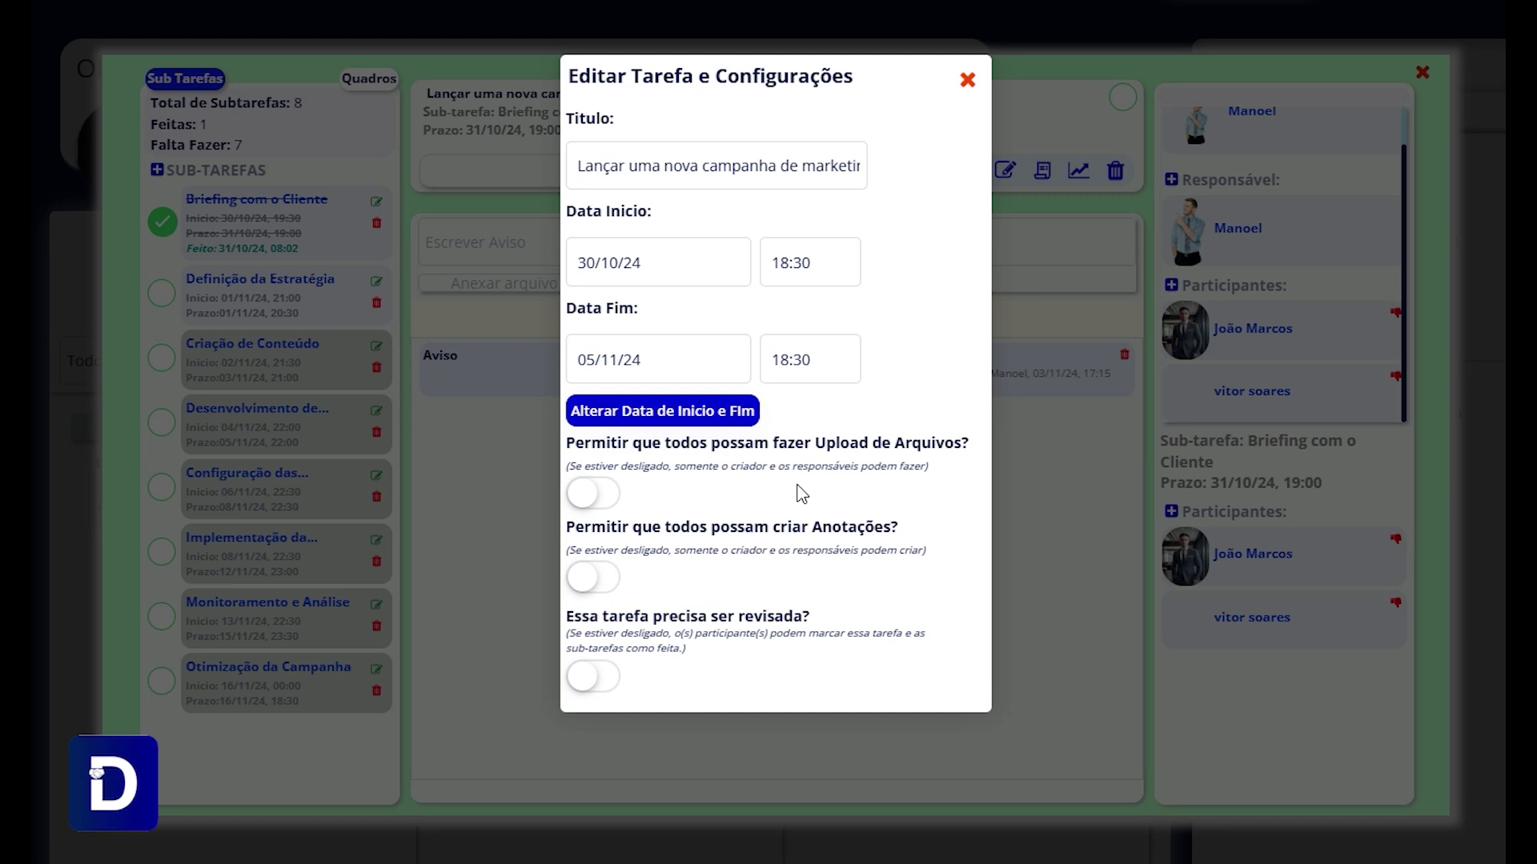
left_click_drag(815, 443, 944, 445)
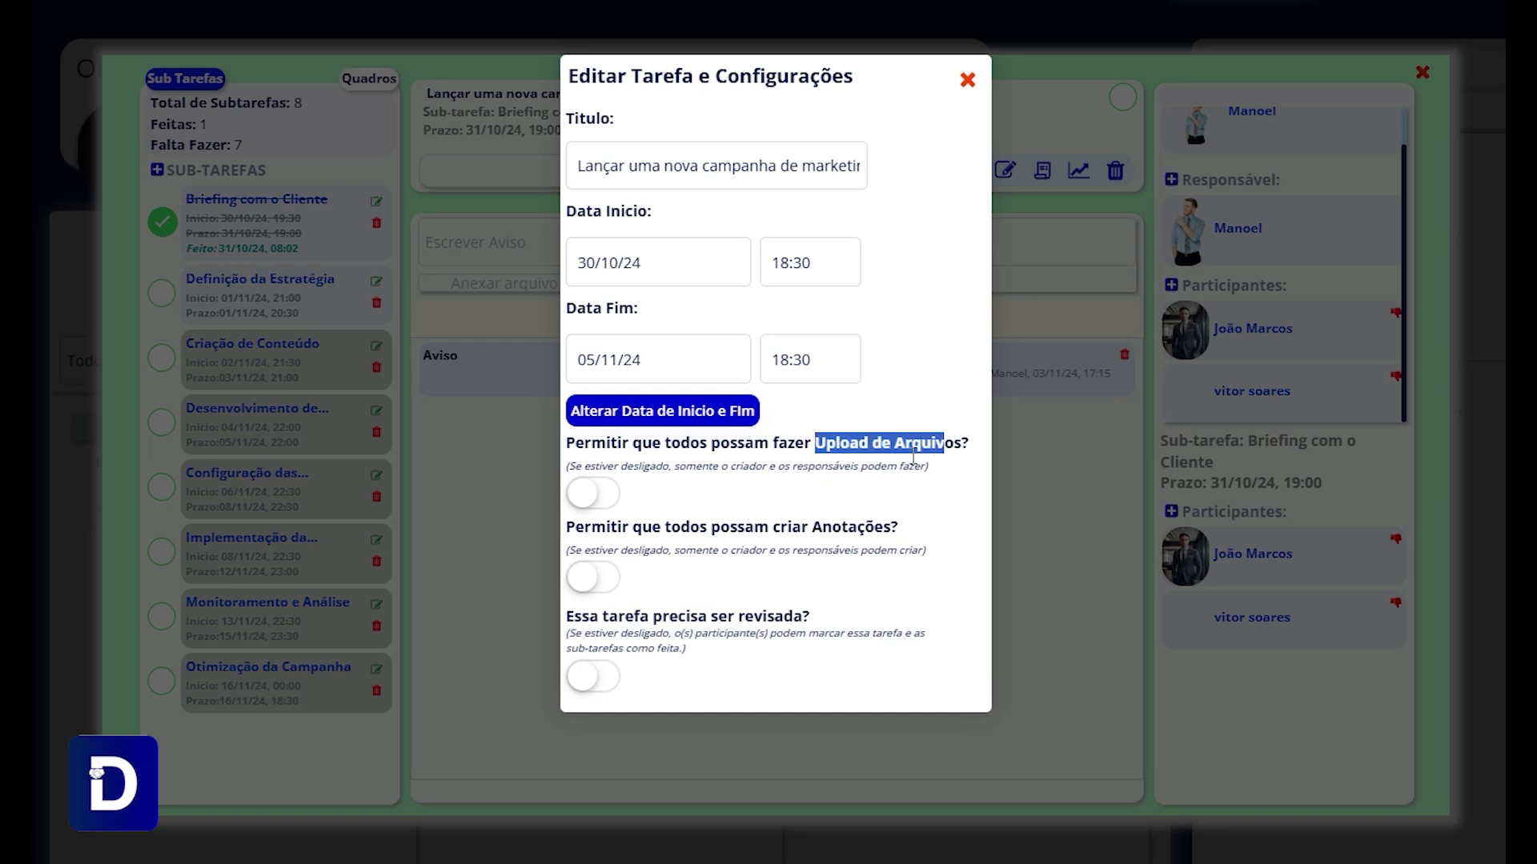
left_click_drag(773, 526, 904, 544)
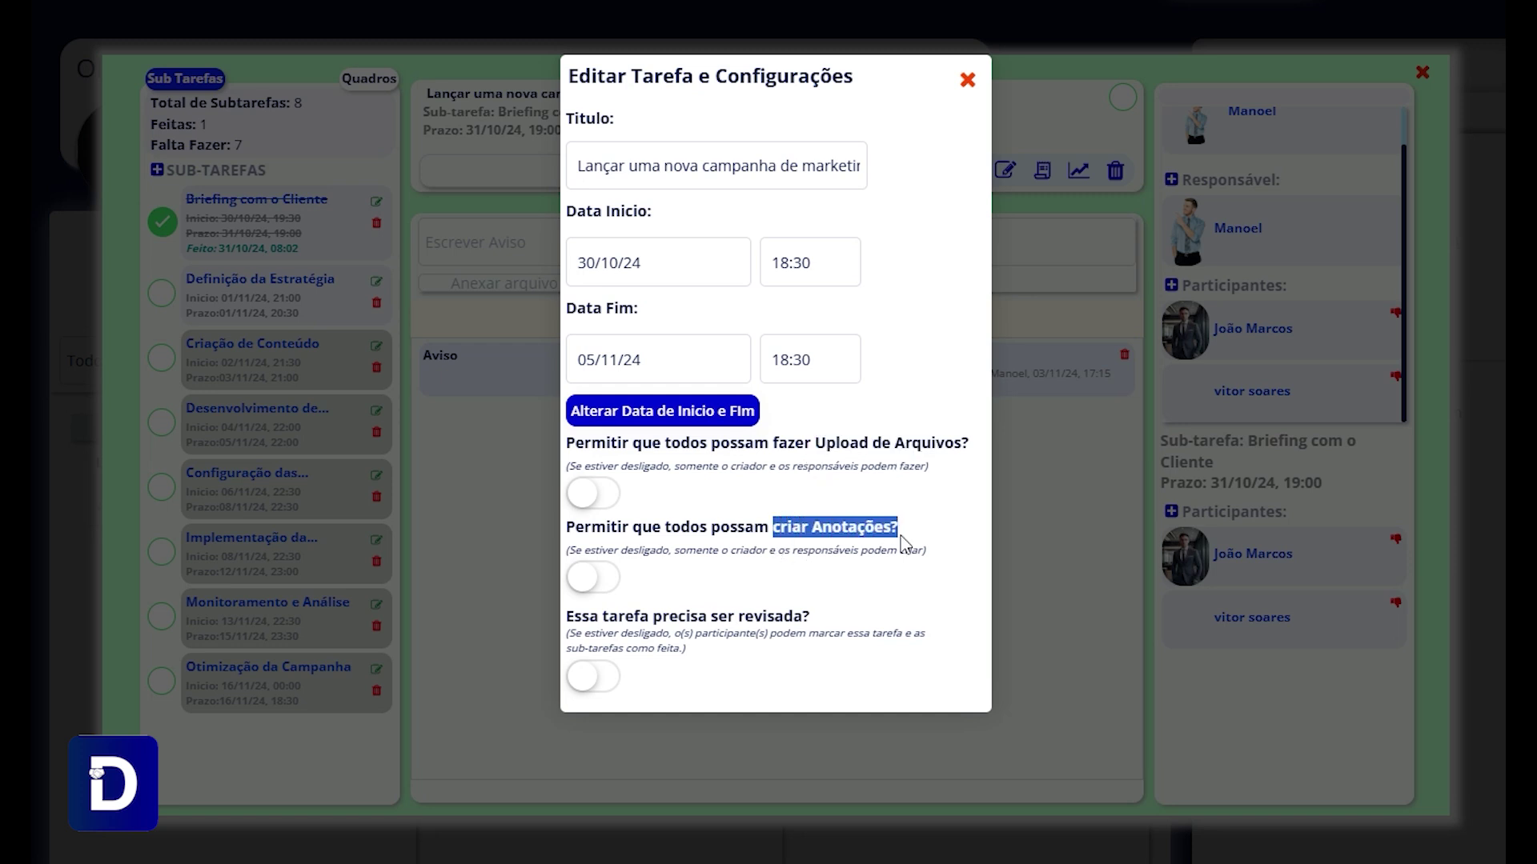
left_click(875, 451)
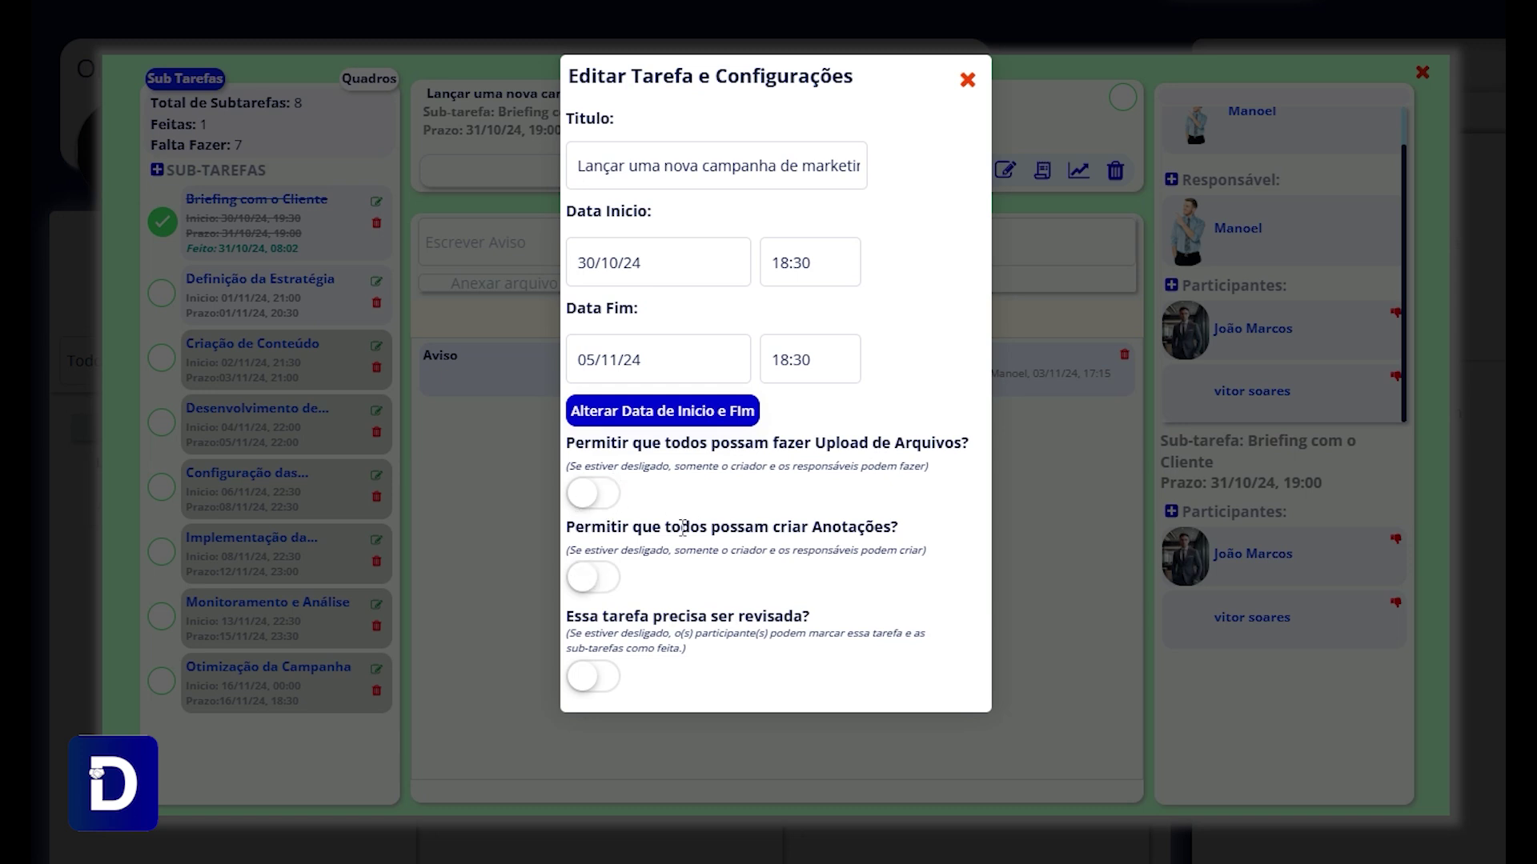
triple_click(750, 613)
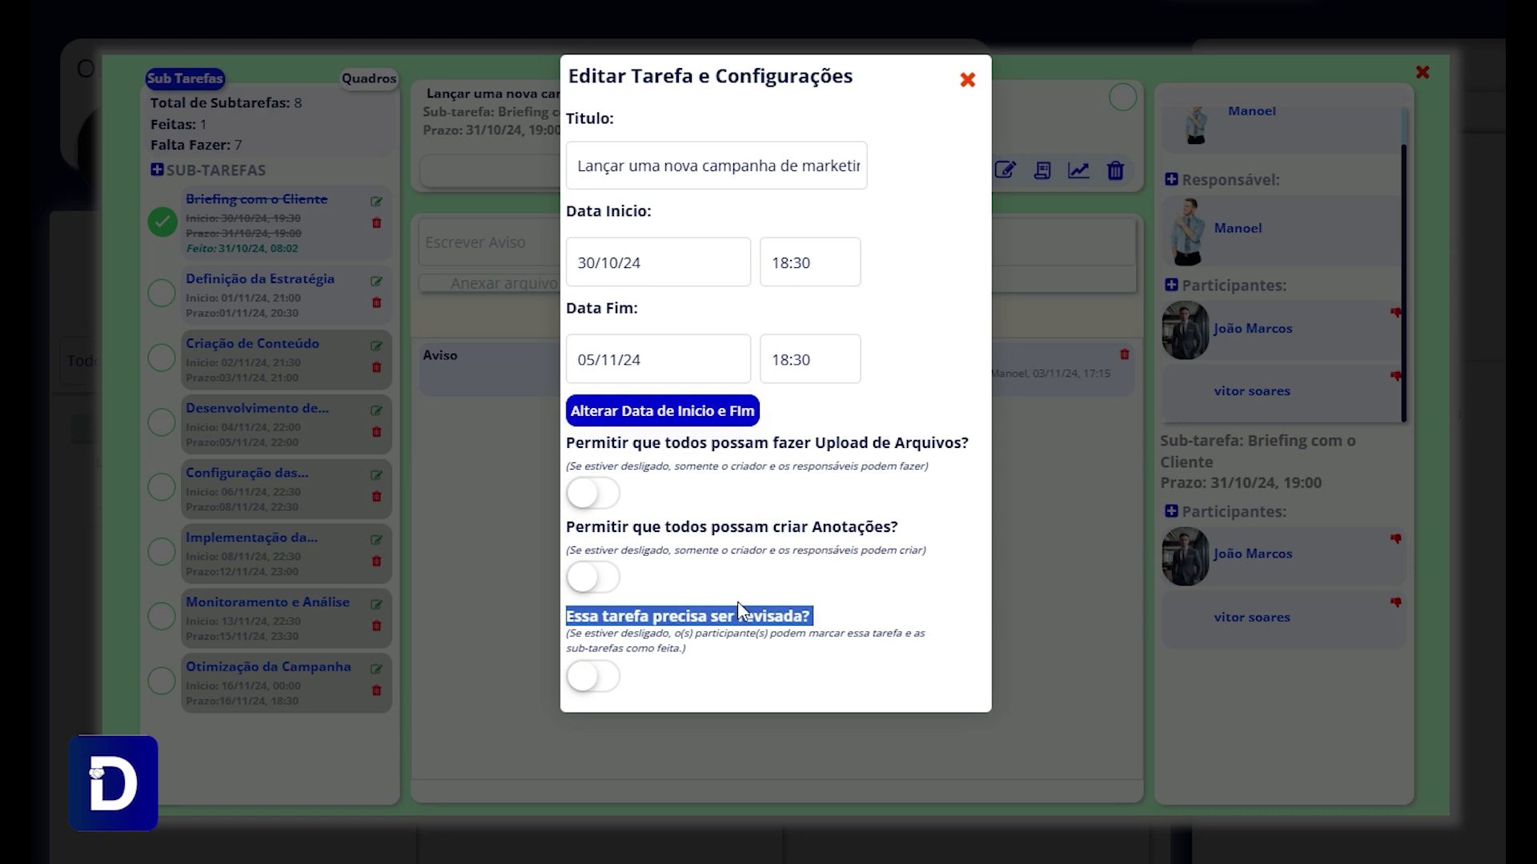
left_click(737, 585)
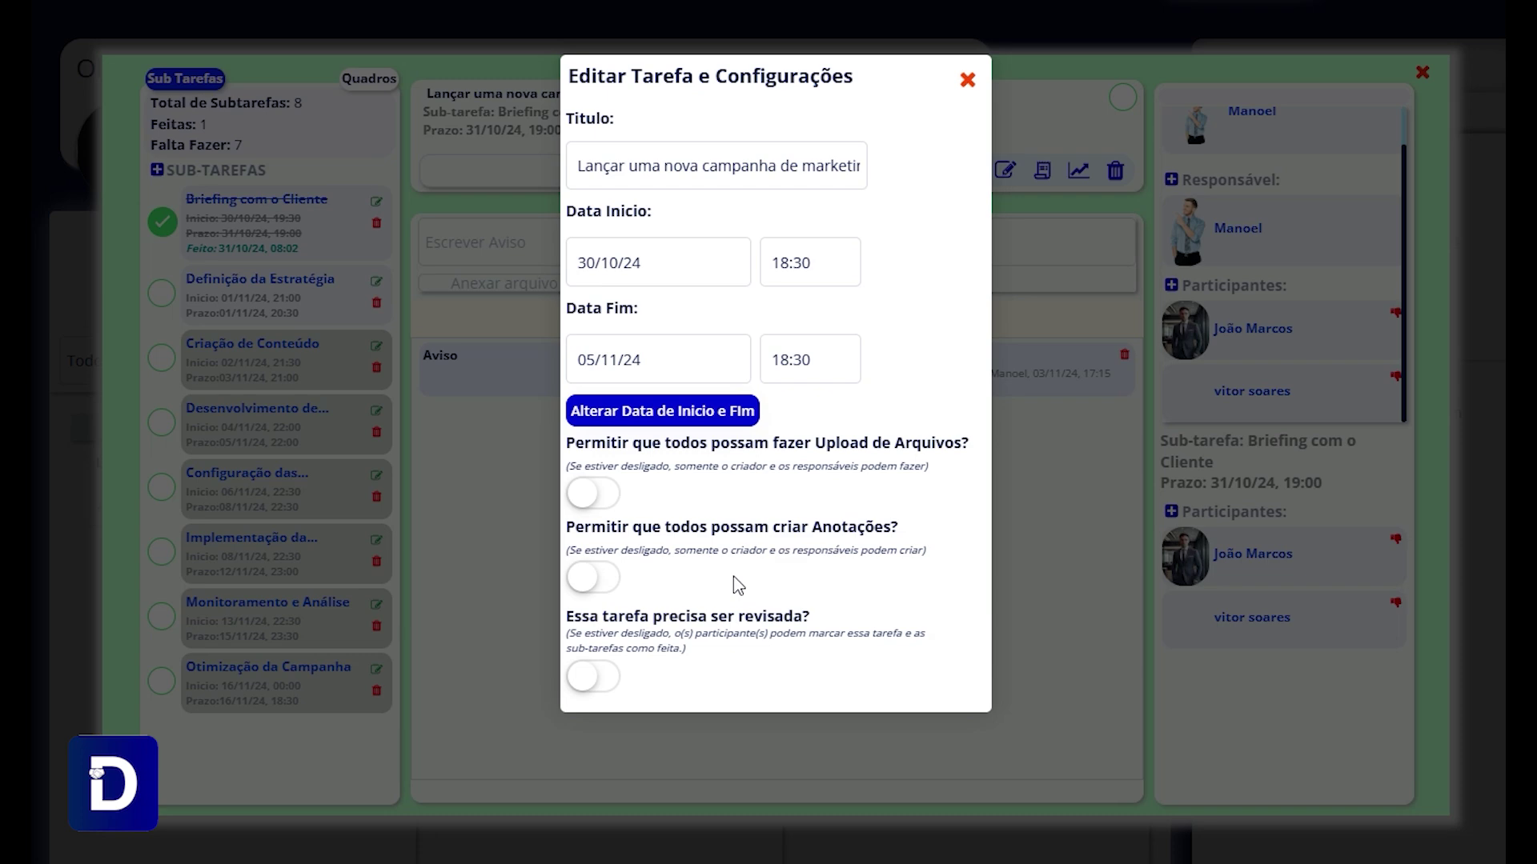
left_click(968, 82)
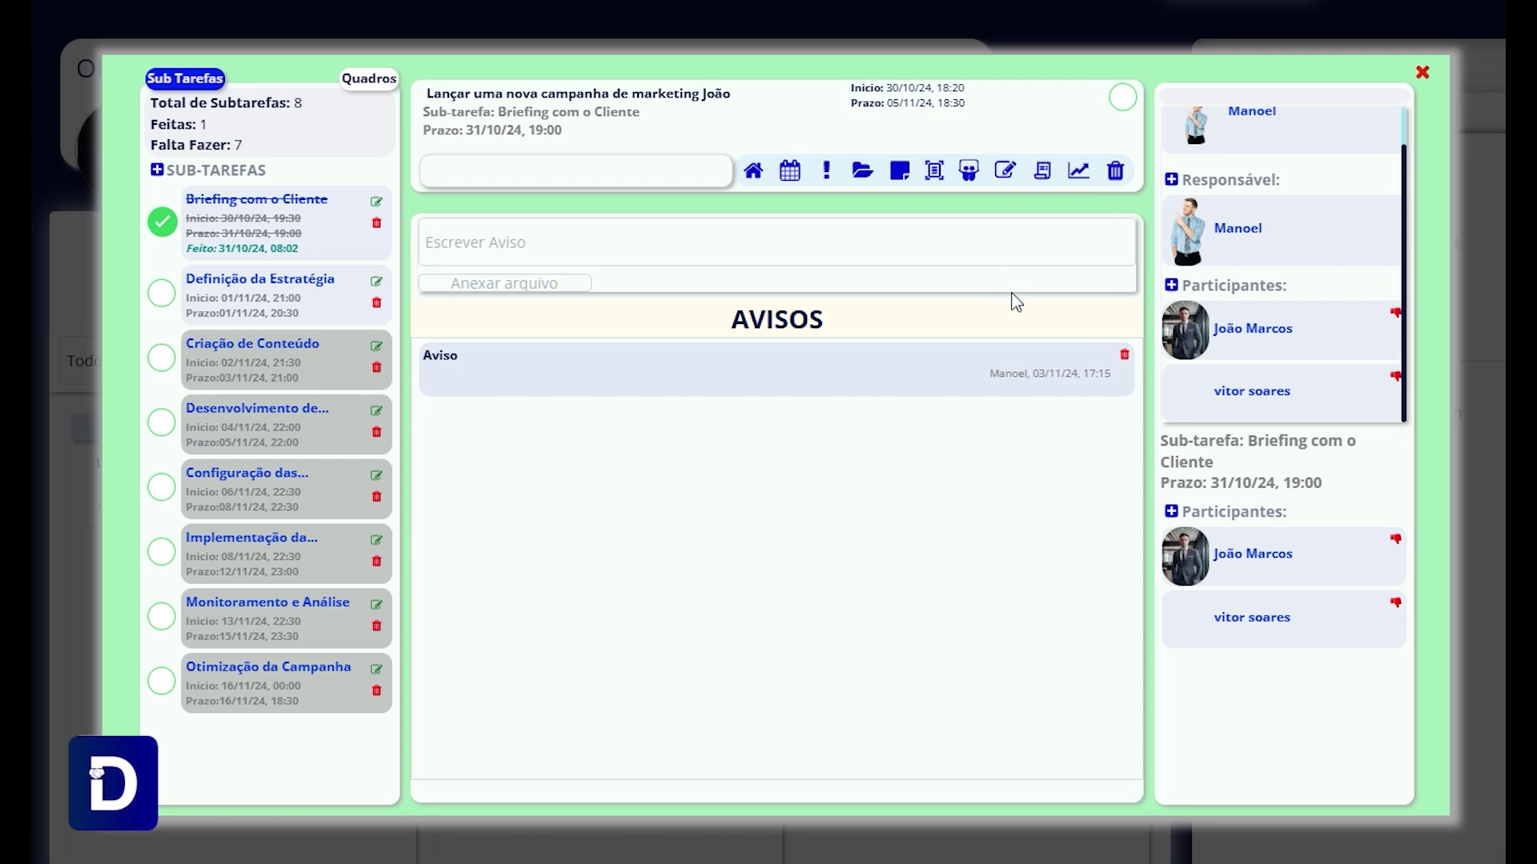
Switch to the participant's window and view the Definição da Estratégia and Briefing com o Cliente sub-tasks there.
key("alt+Tab")
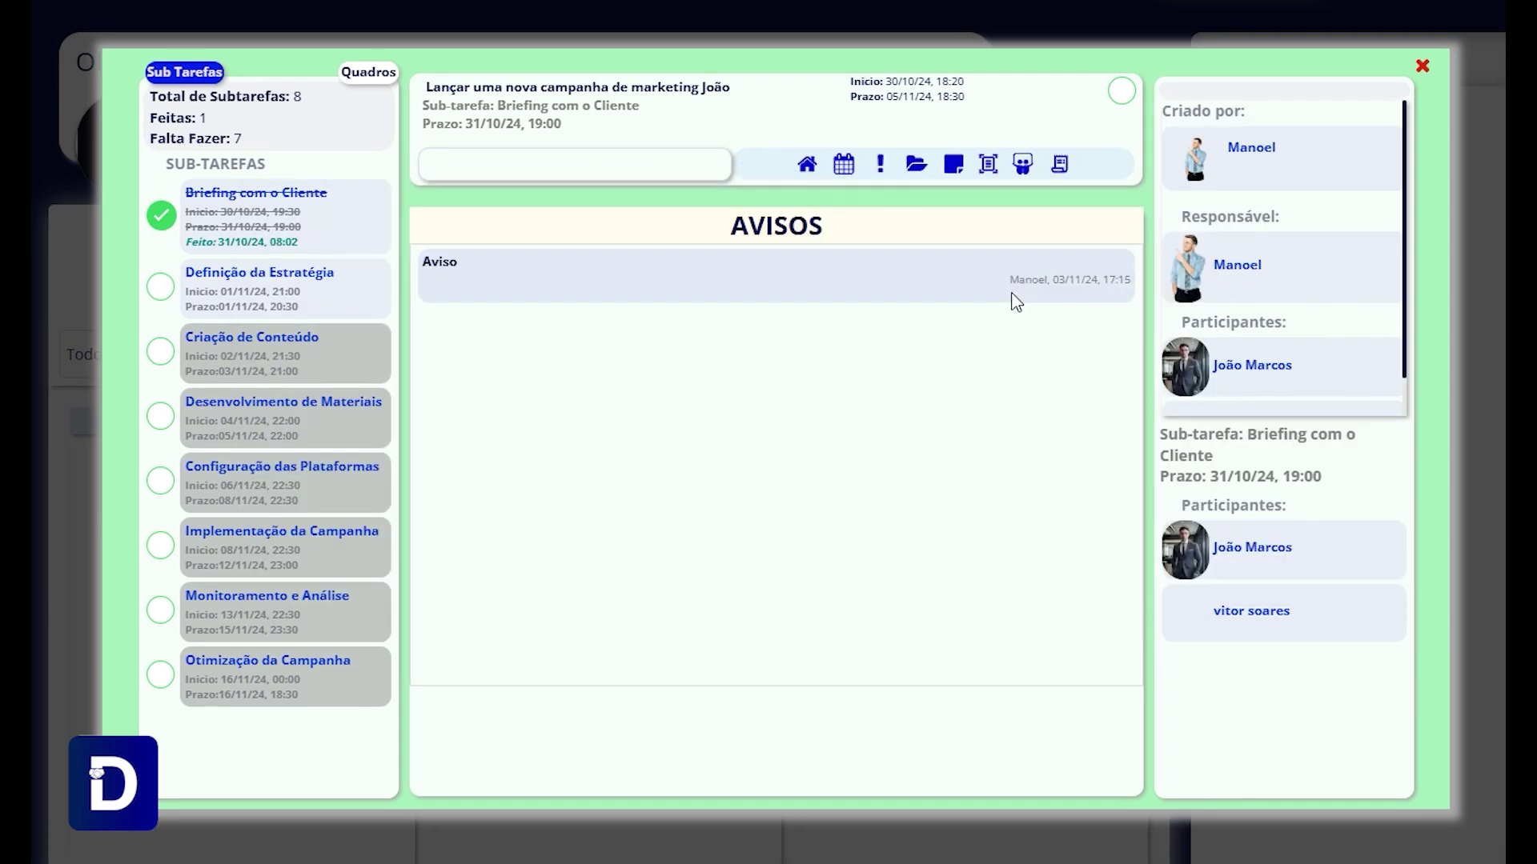
left_click(309, 290)
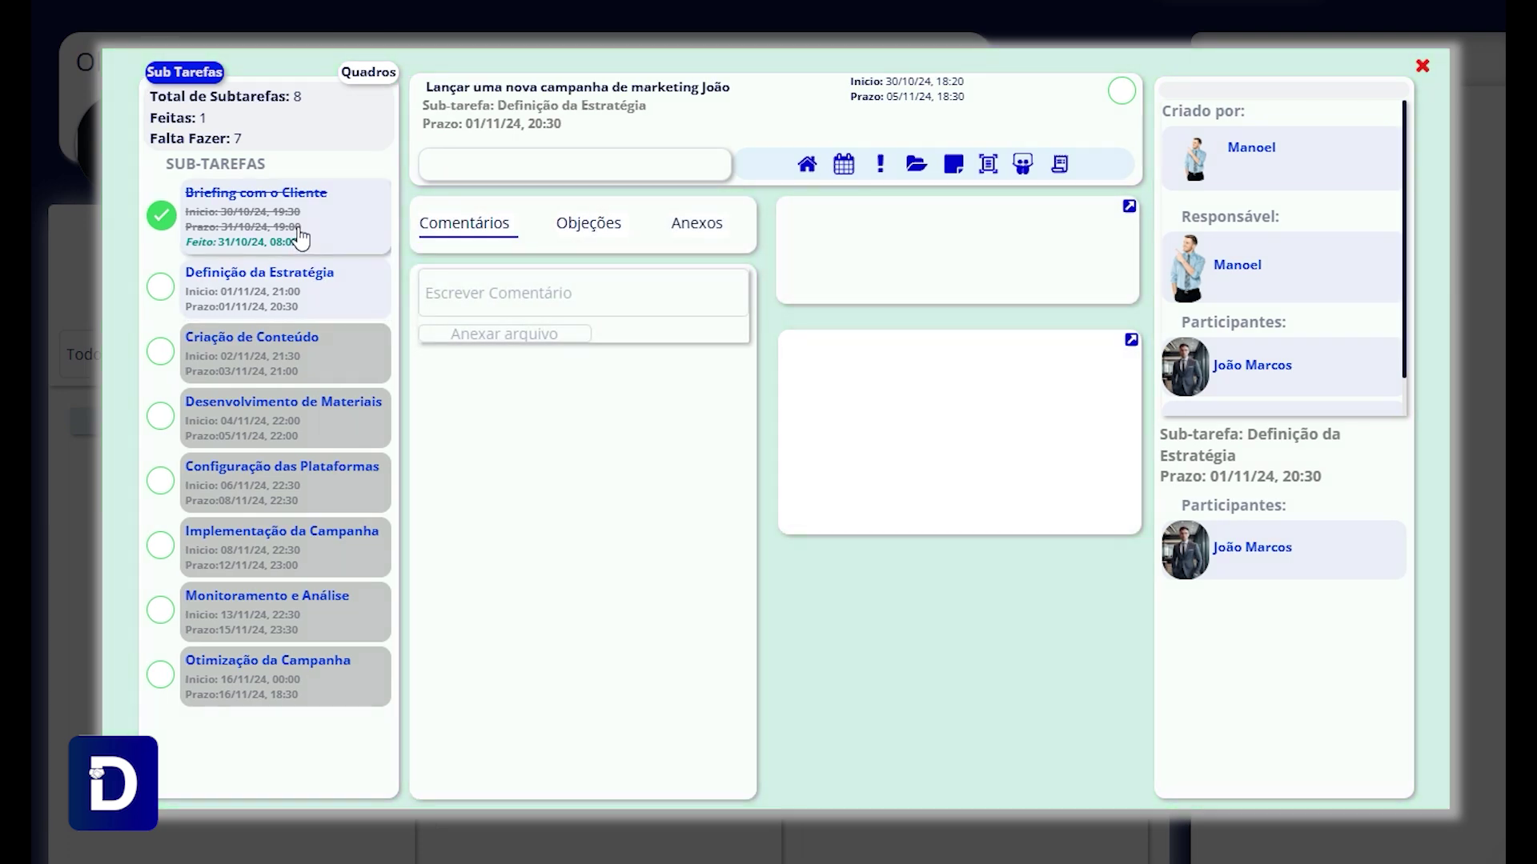
left_click(323, 248)
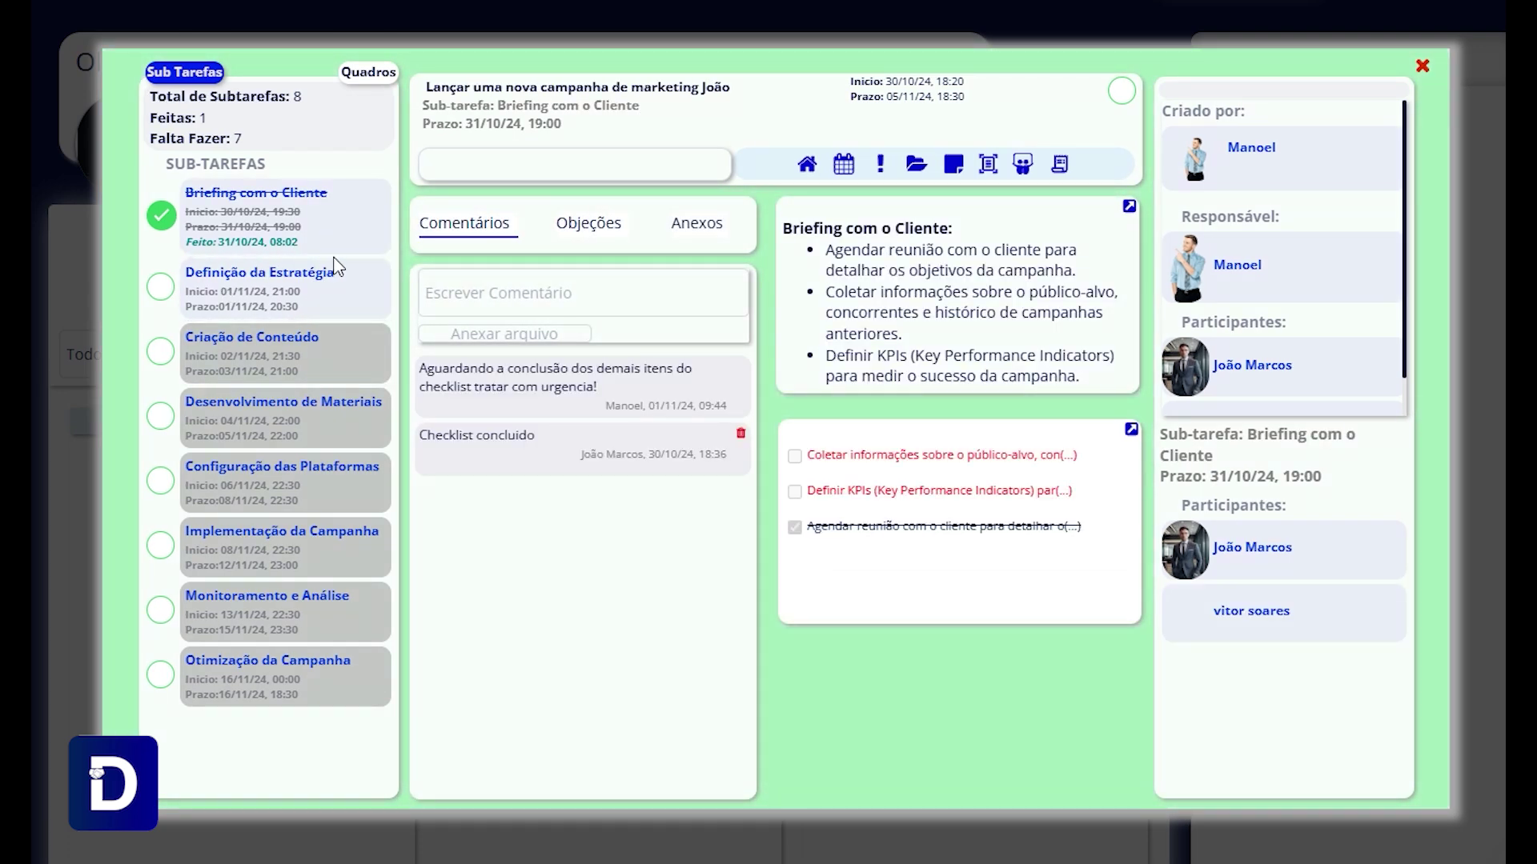
Return to the task creator's window and enable the setting that requires the task to be reviewed.
key("alt+Tab")
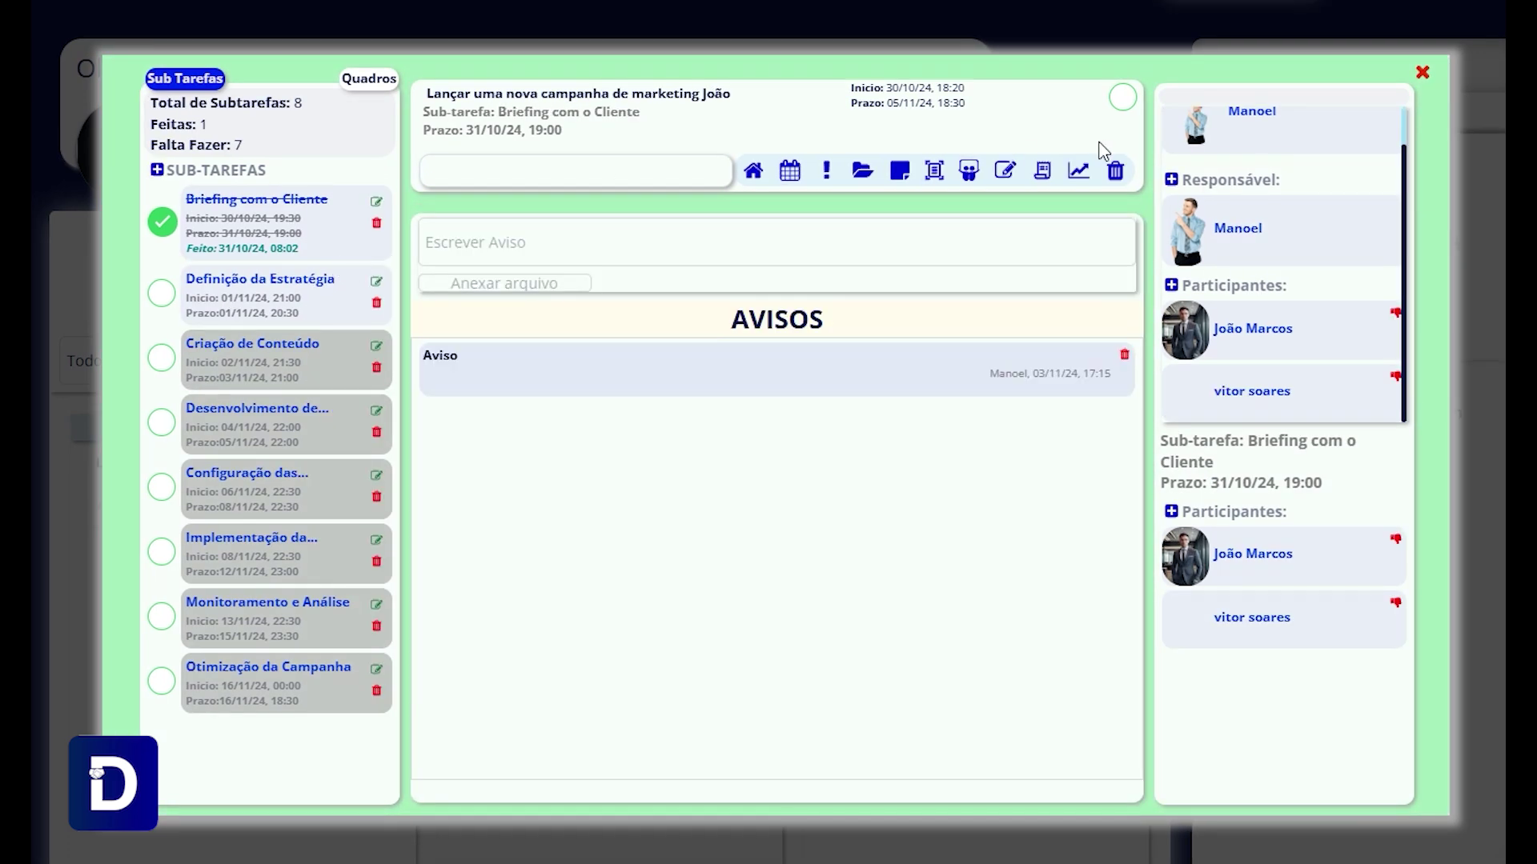
left_click(1006, 170)
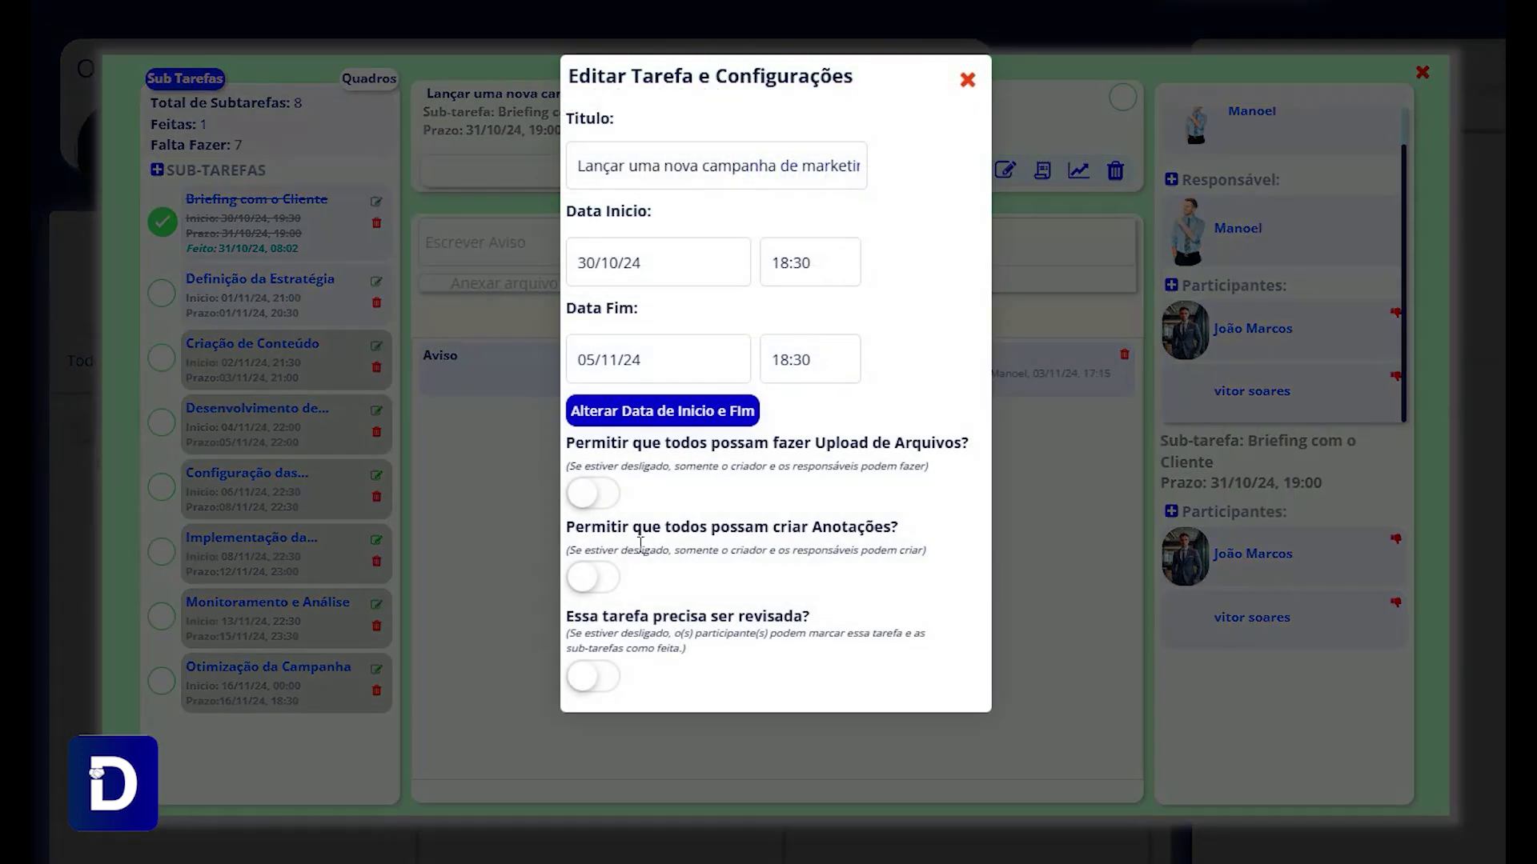
left_click(591, 682)
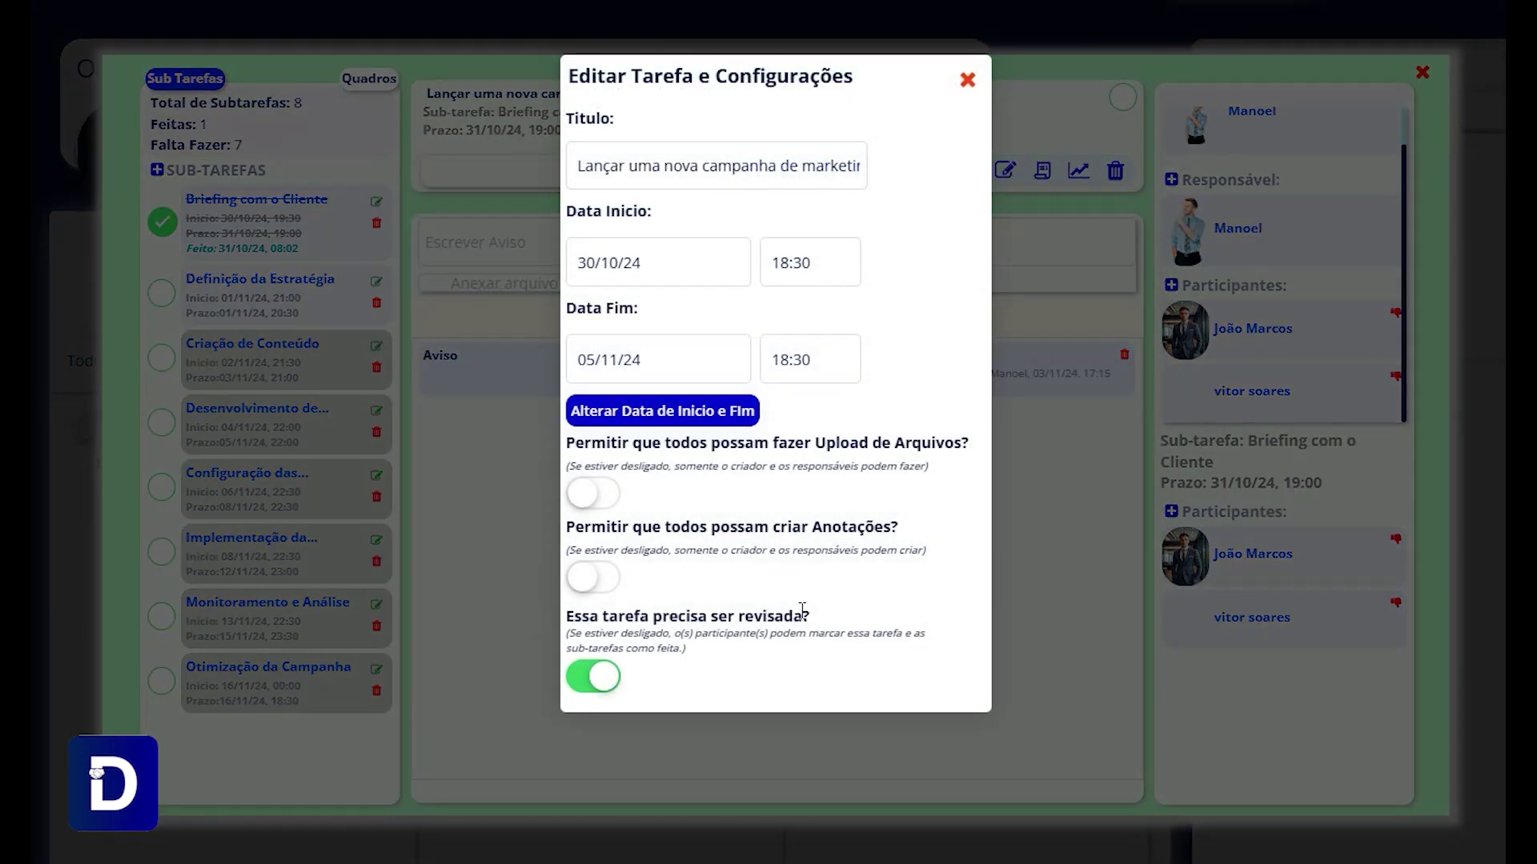
In the participant's window, view and dismiss the ready alert for Definição da Estratégia, and close the creator's task settings.
key("alt+Tab")
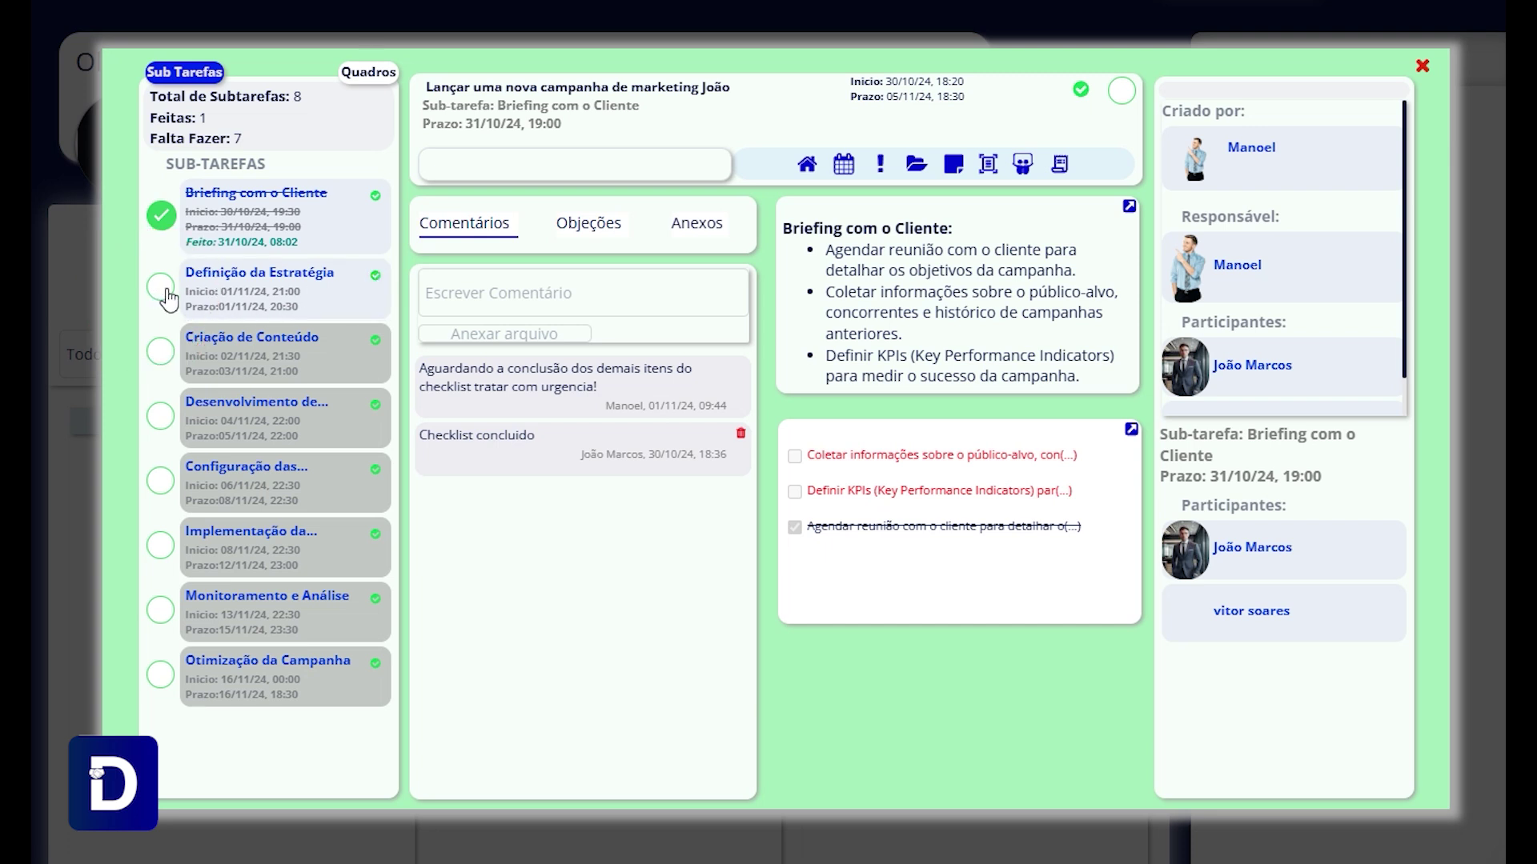
left_click(375, 276)
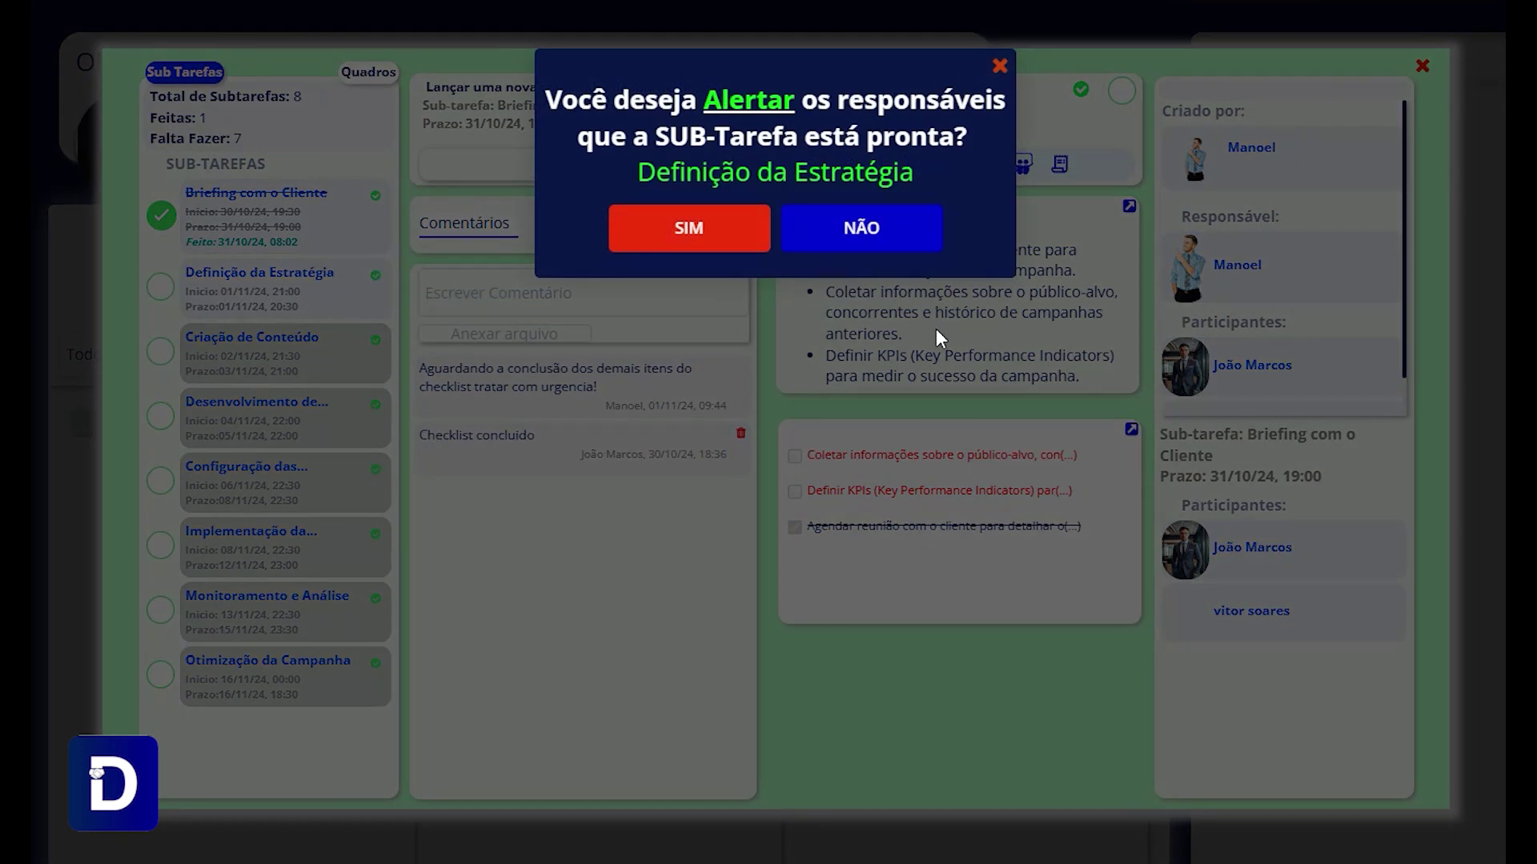
left_click(998, 66)
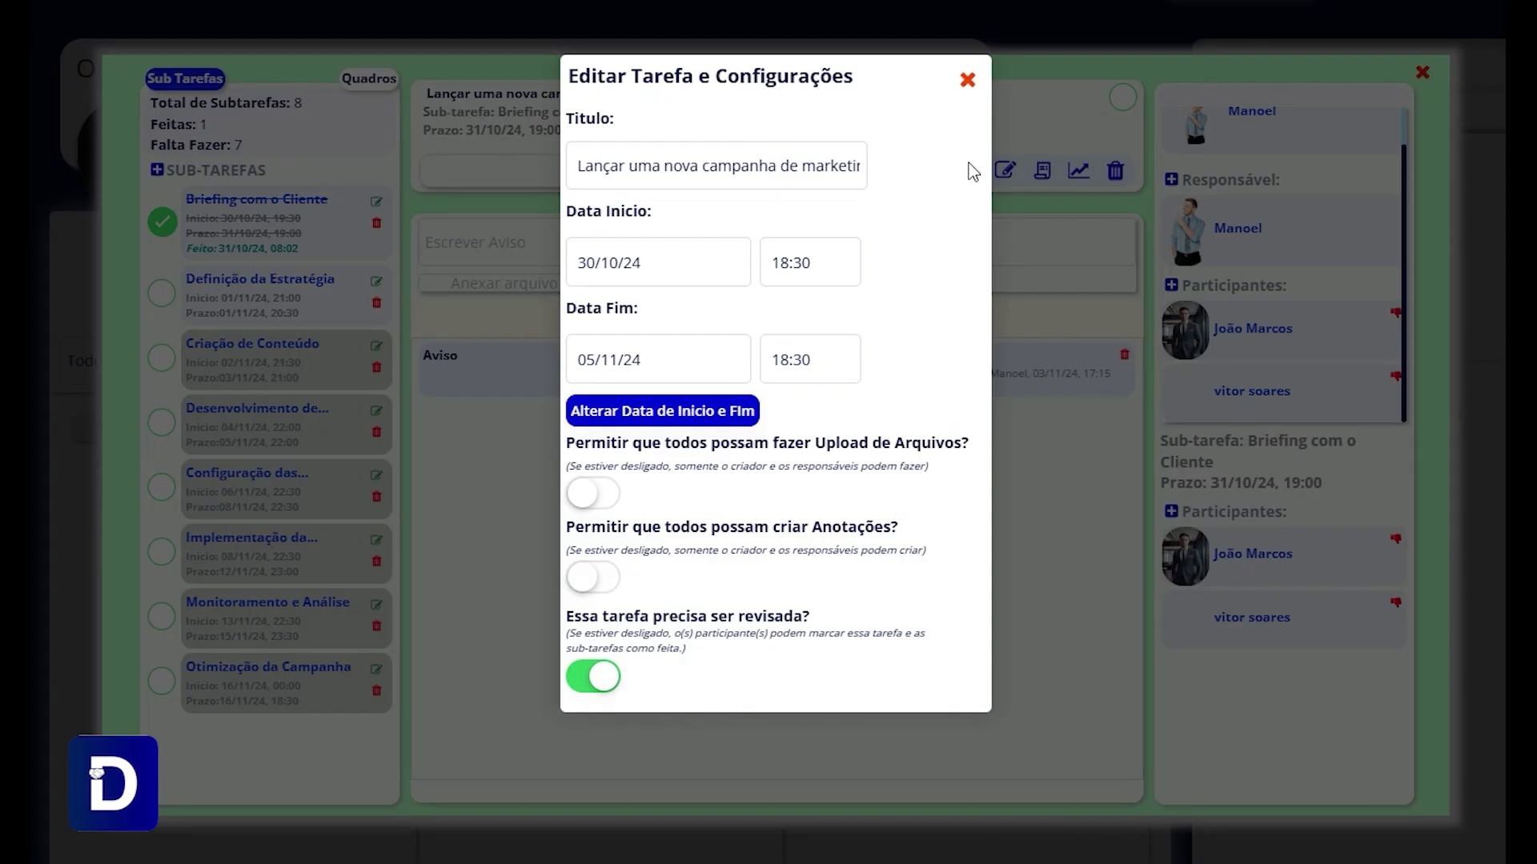
left_click(969, 81)
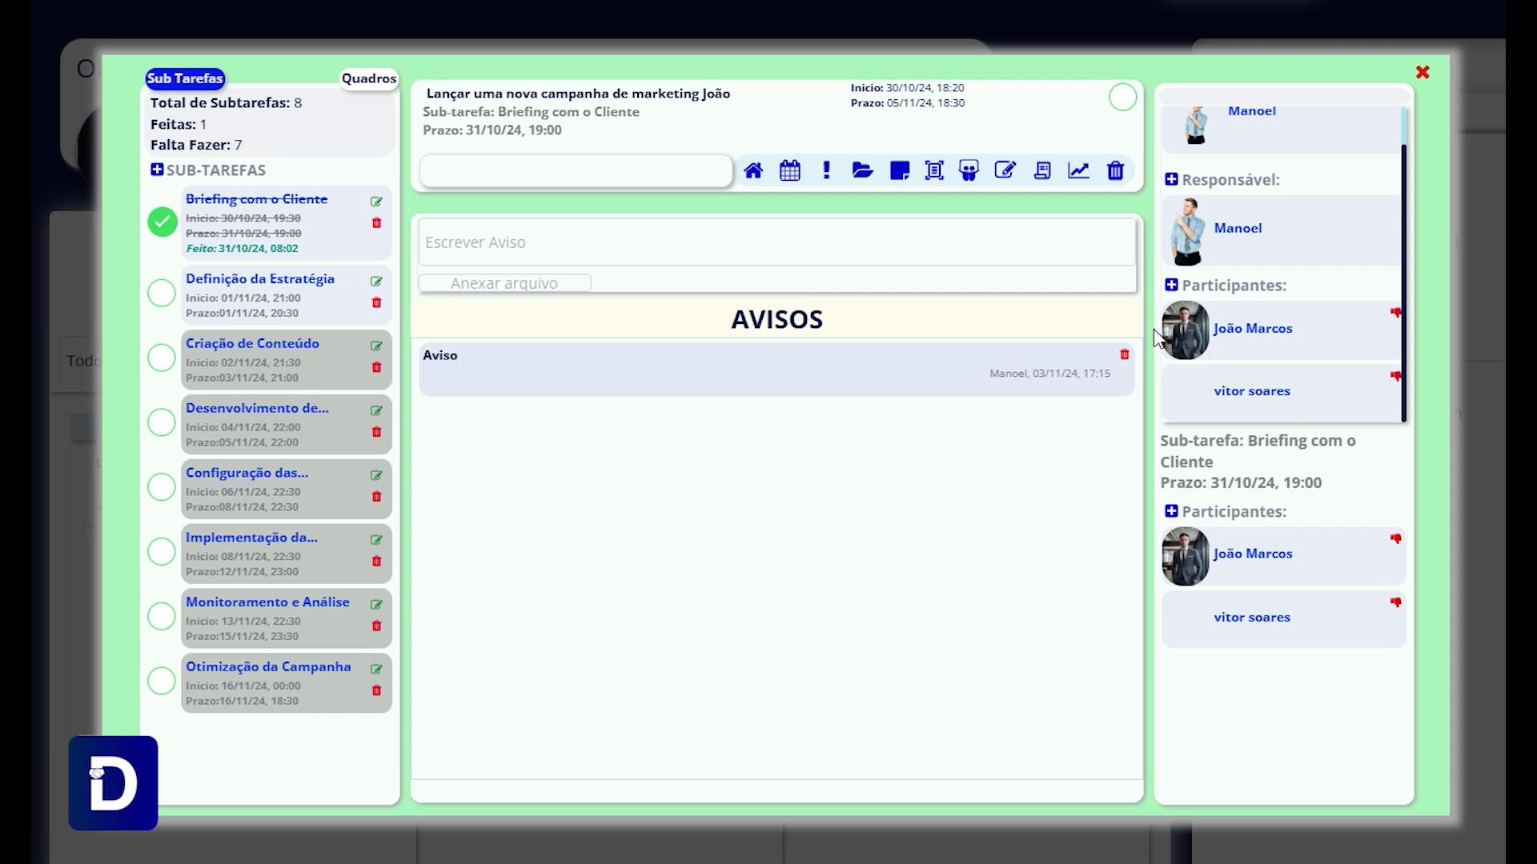
View the task's history of notifications and close the history window.
left_click(1052, 177)
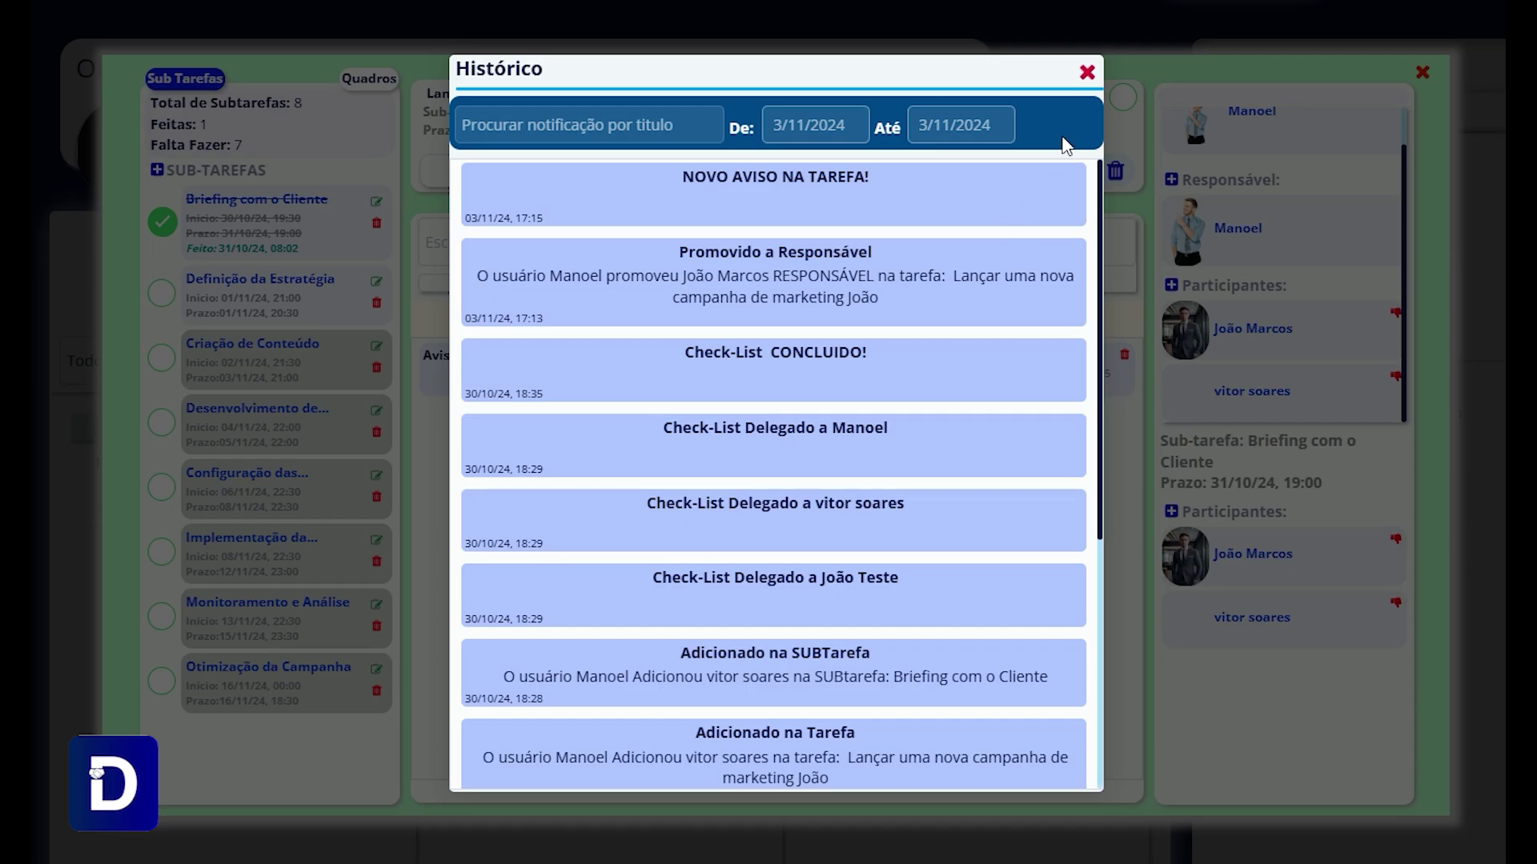
left_click(1087, 72)
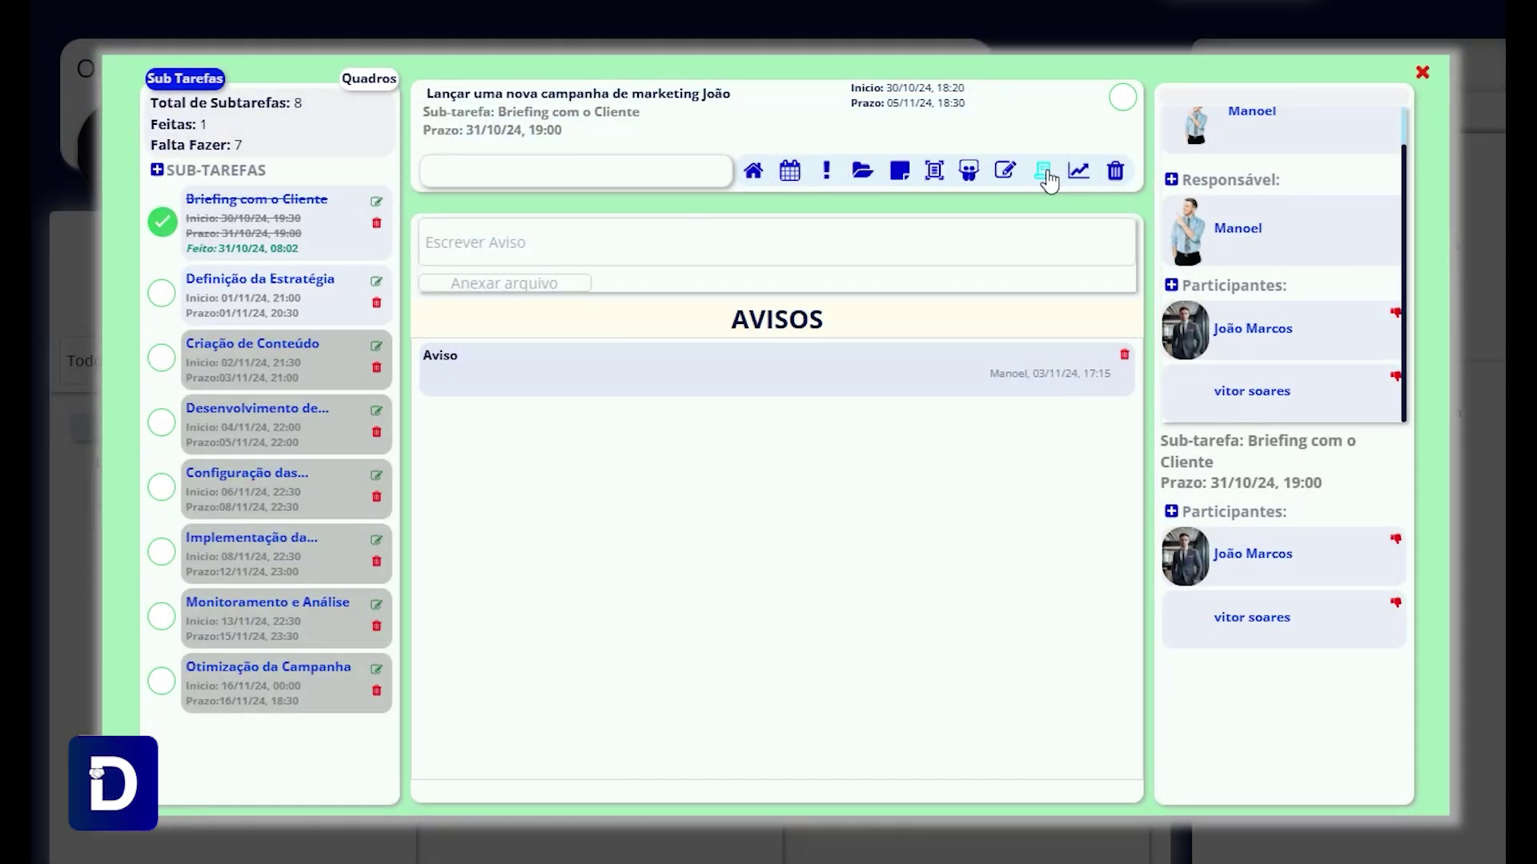
left_click(1044, 172)
double_click(483, 70)
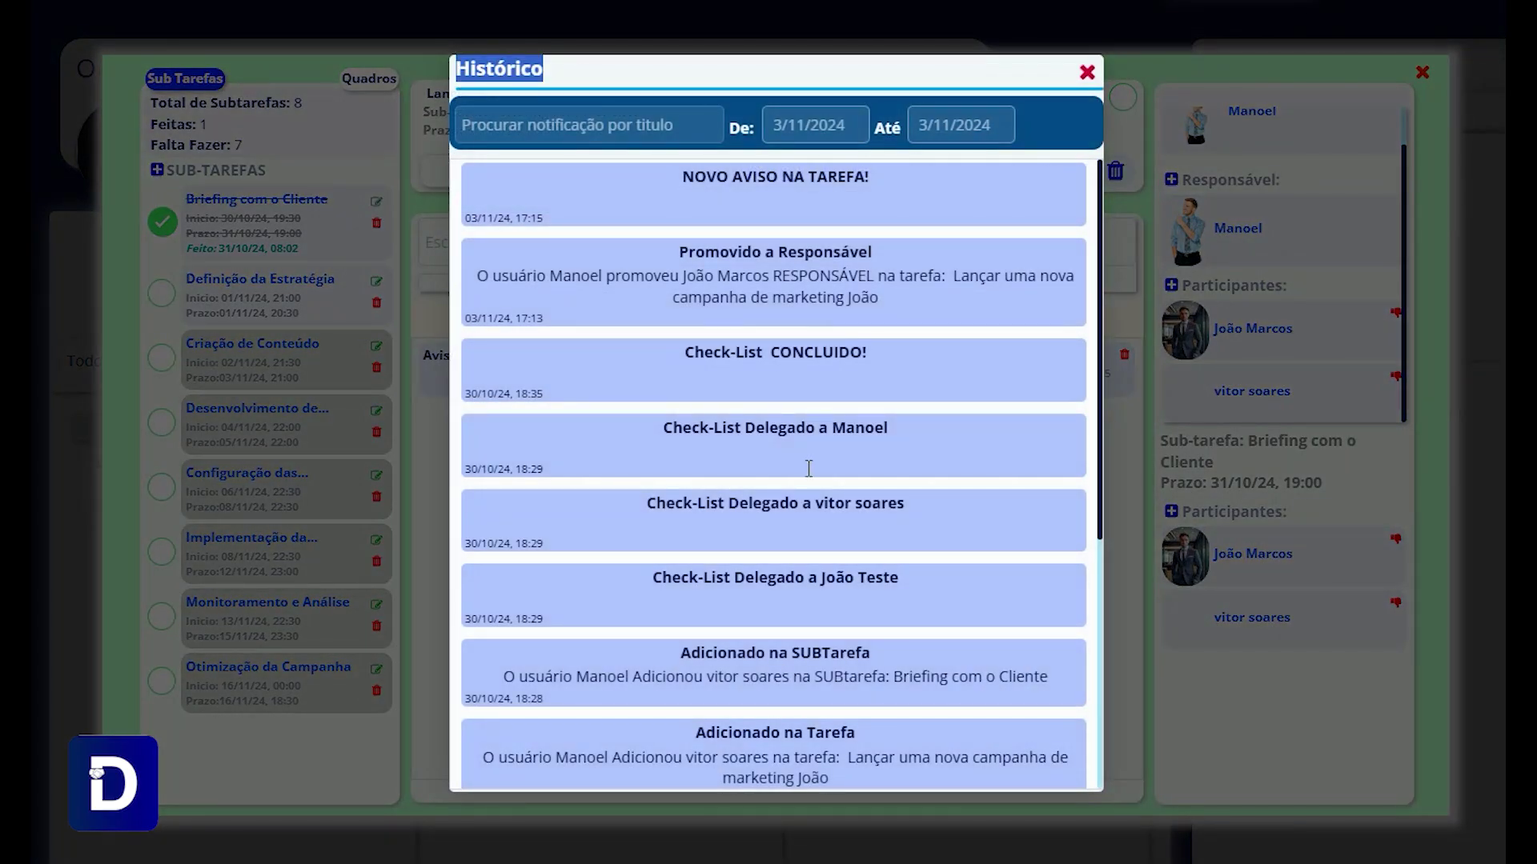
left_click(1087, 72)
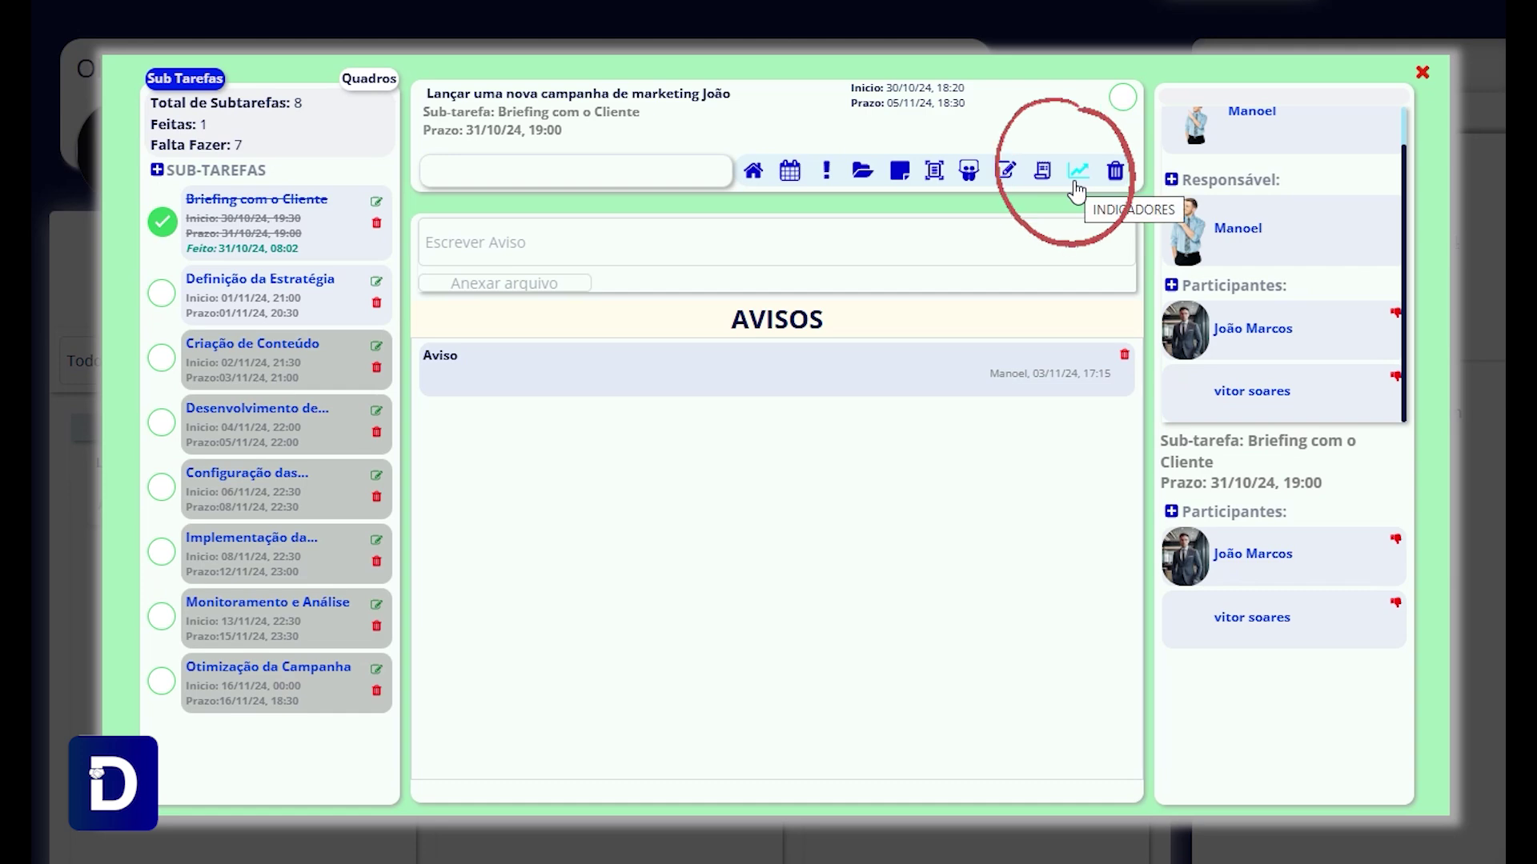
Open the task's indicators and examine the total progress bar and the daily line chart in the general overview.
left_click(1078, 171)
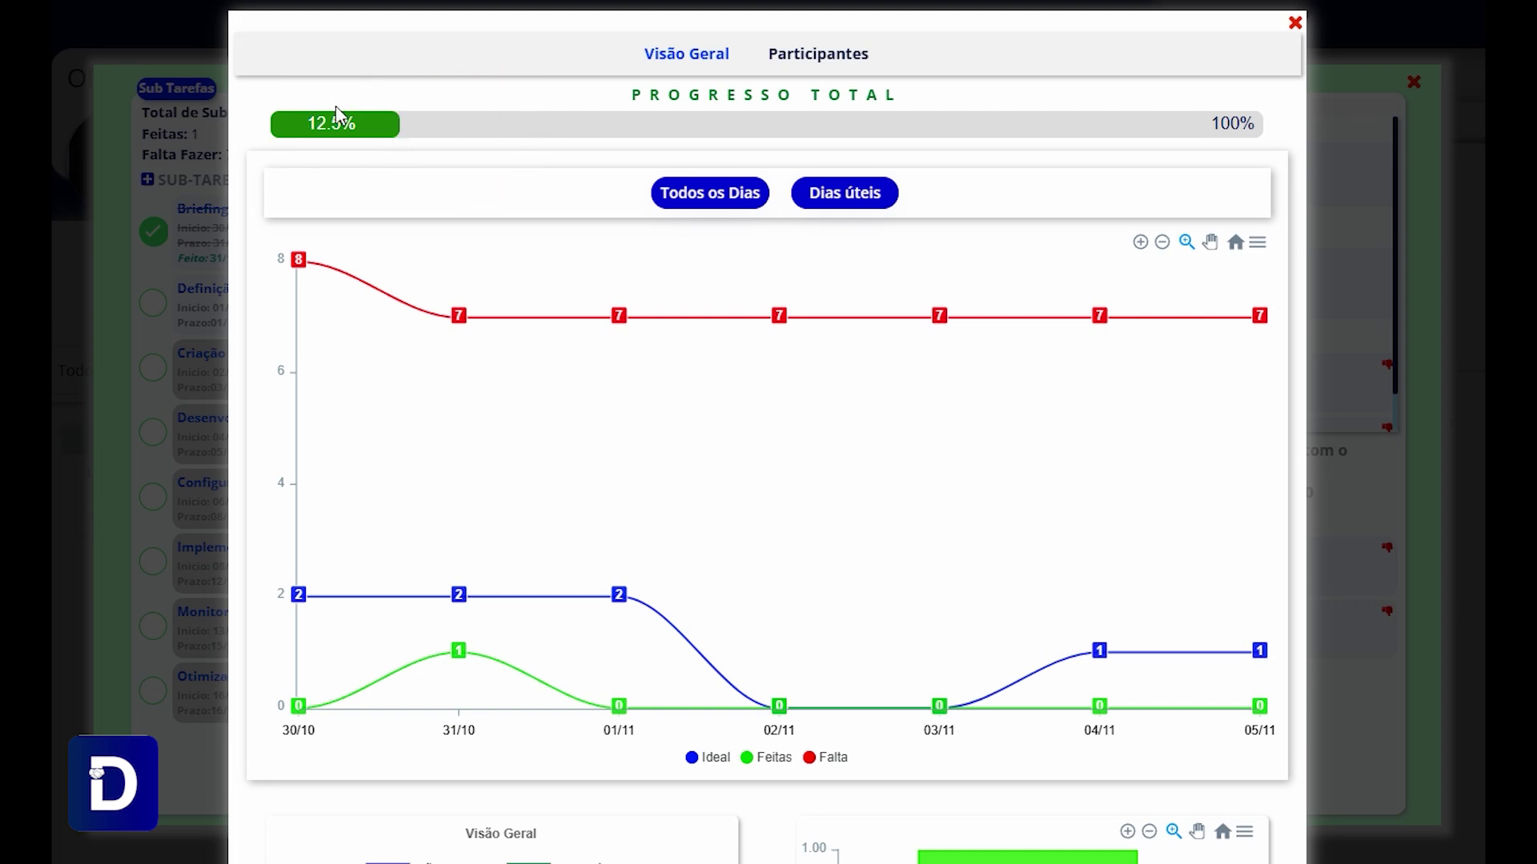
mouse_move(335, 112)
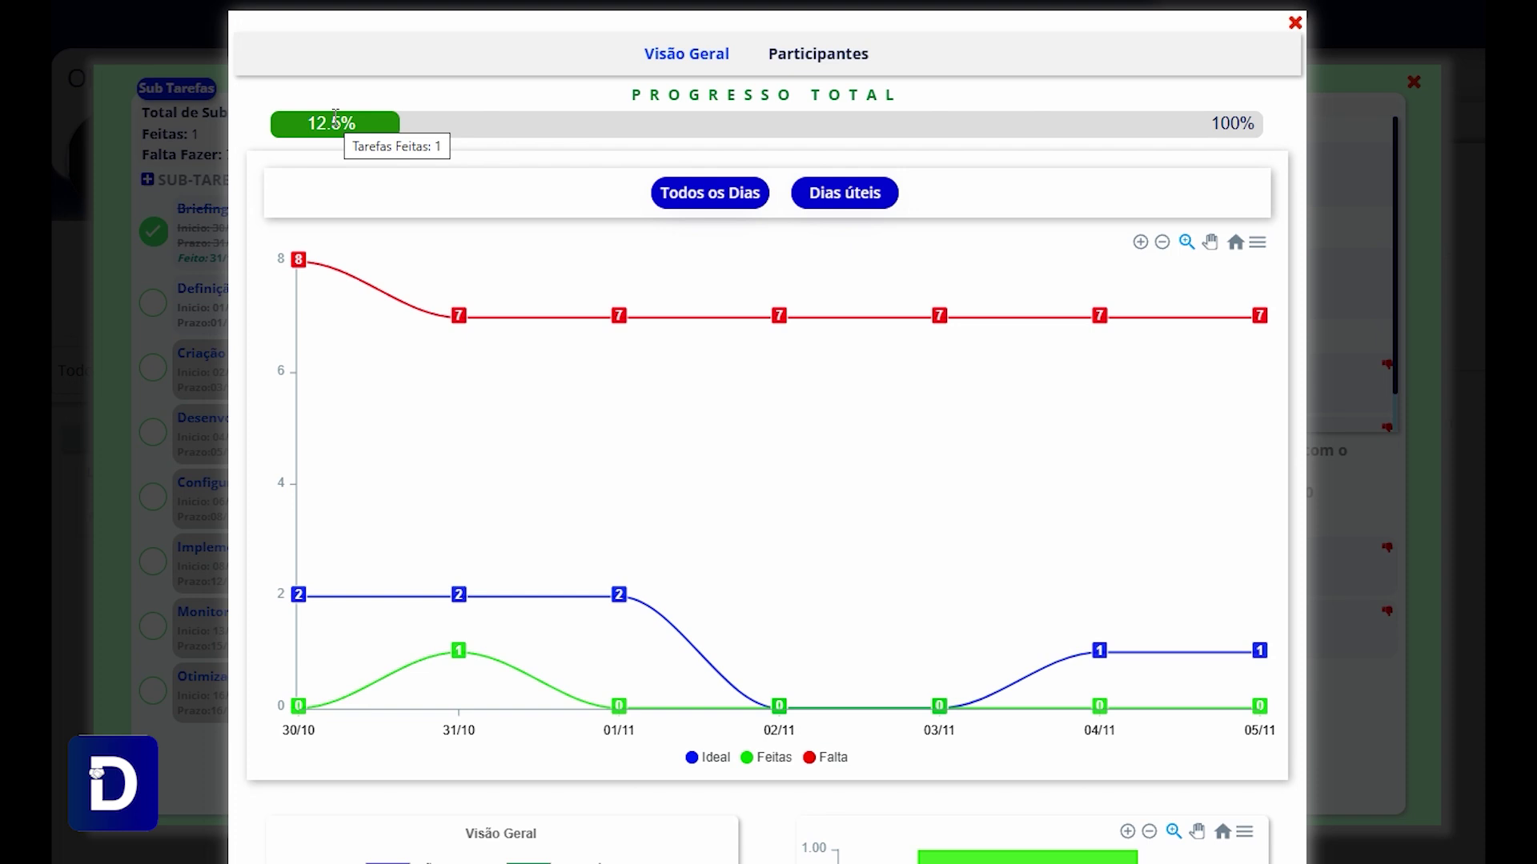
mouse_move(540, 119)
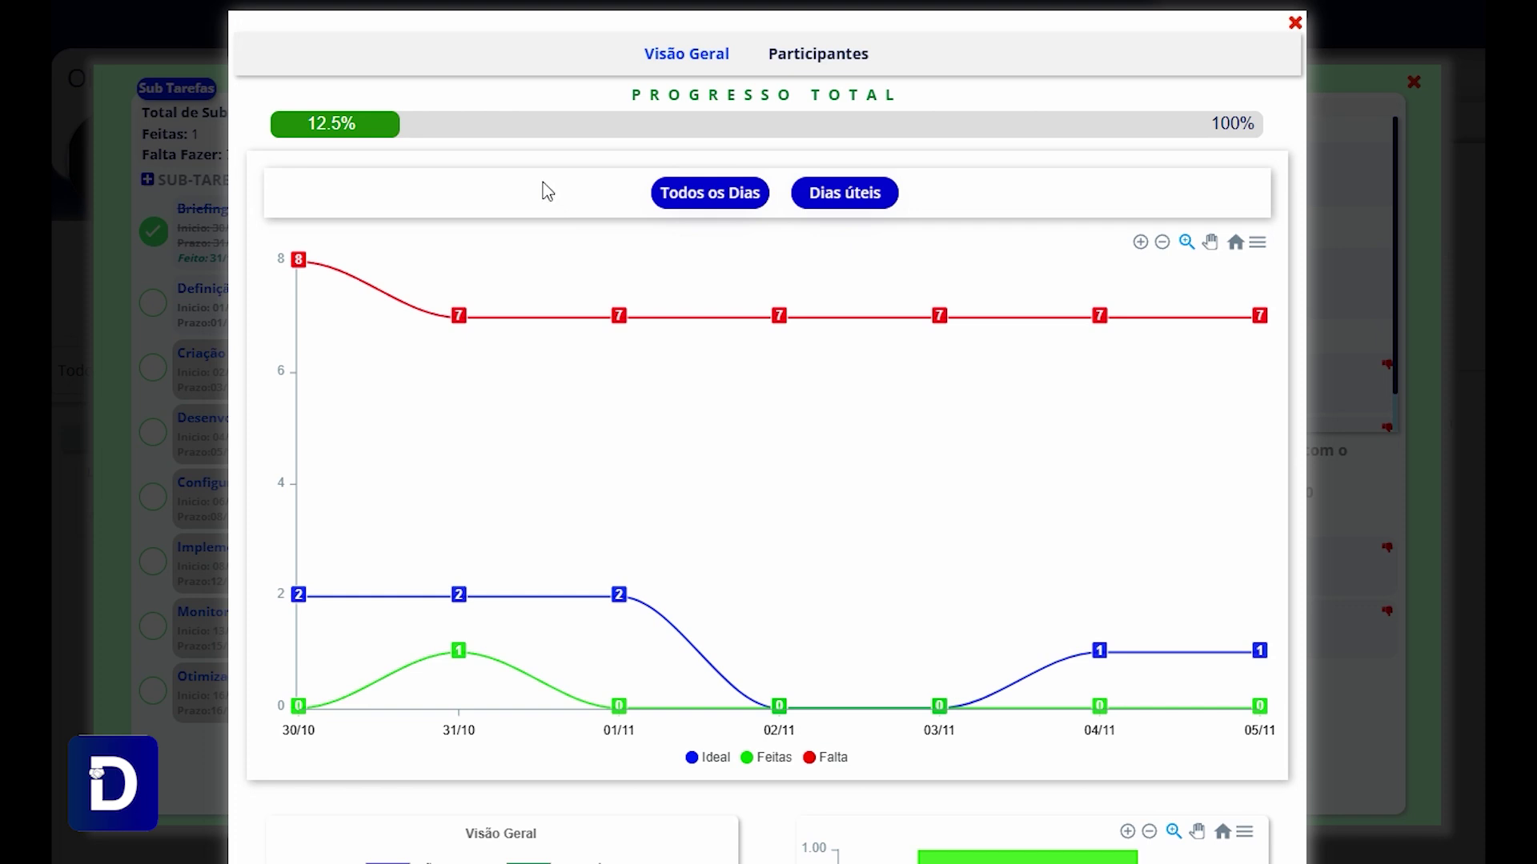
scroll(541, 189, "down", 3)
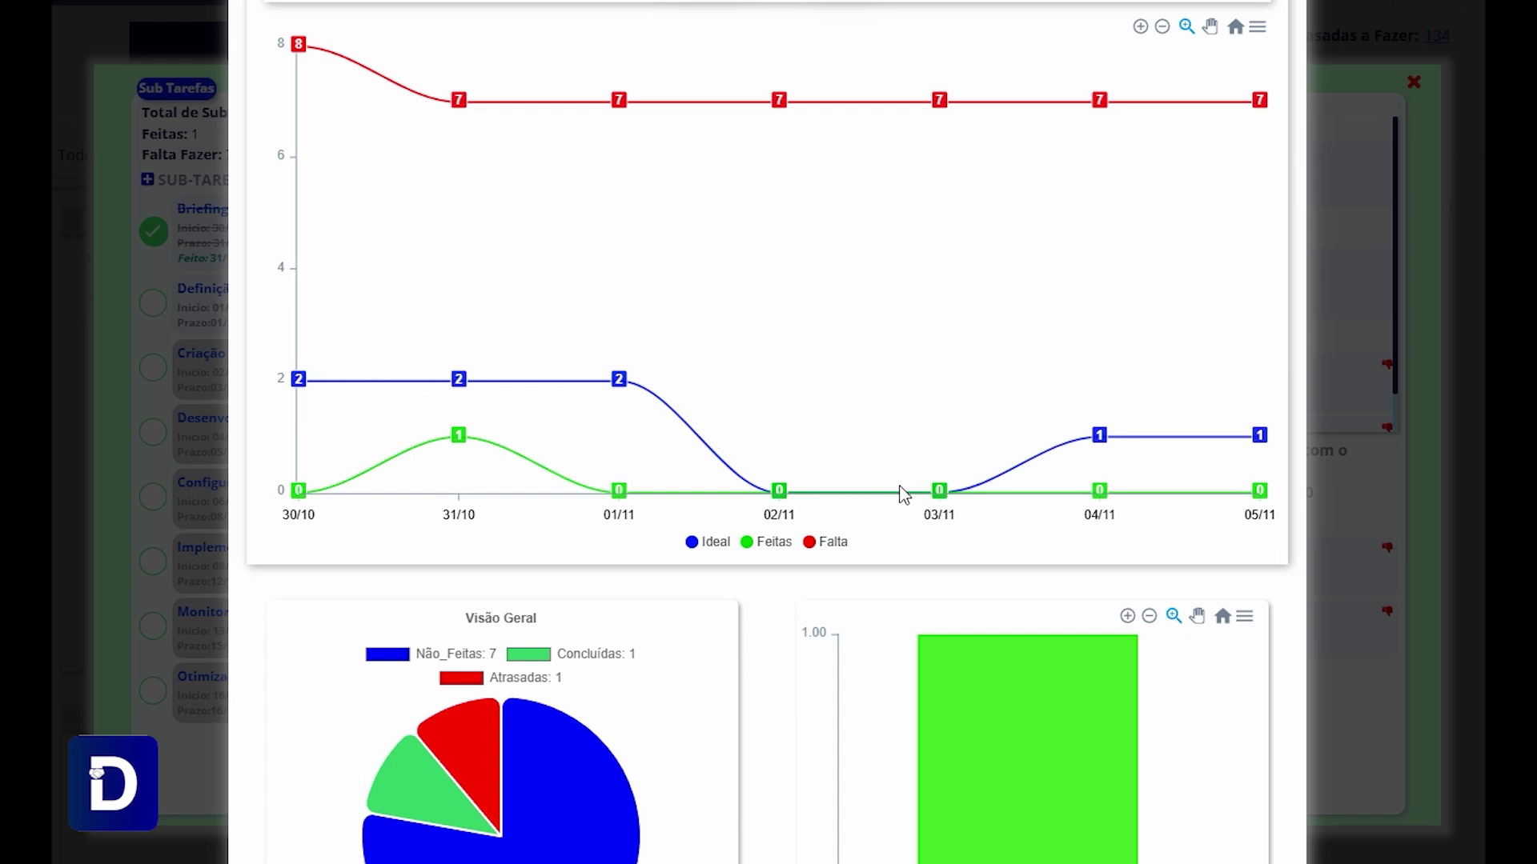
mouse_move(1261, 447)
scroll(1055, 536, "up", 3)
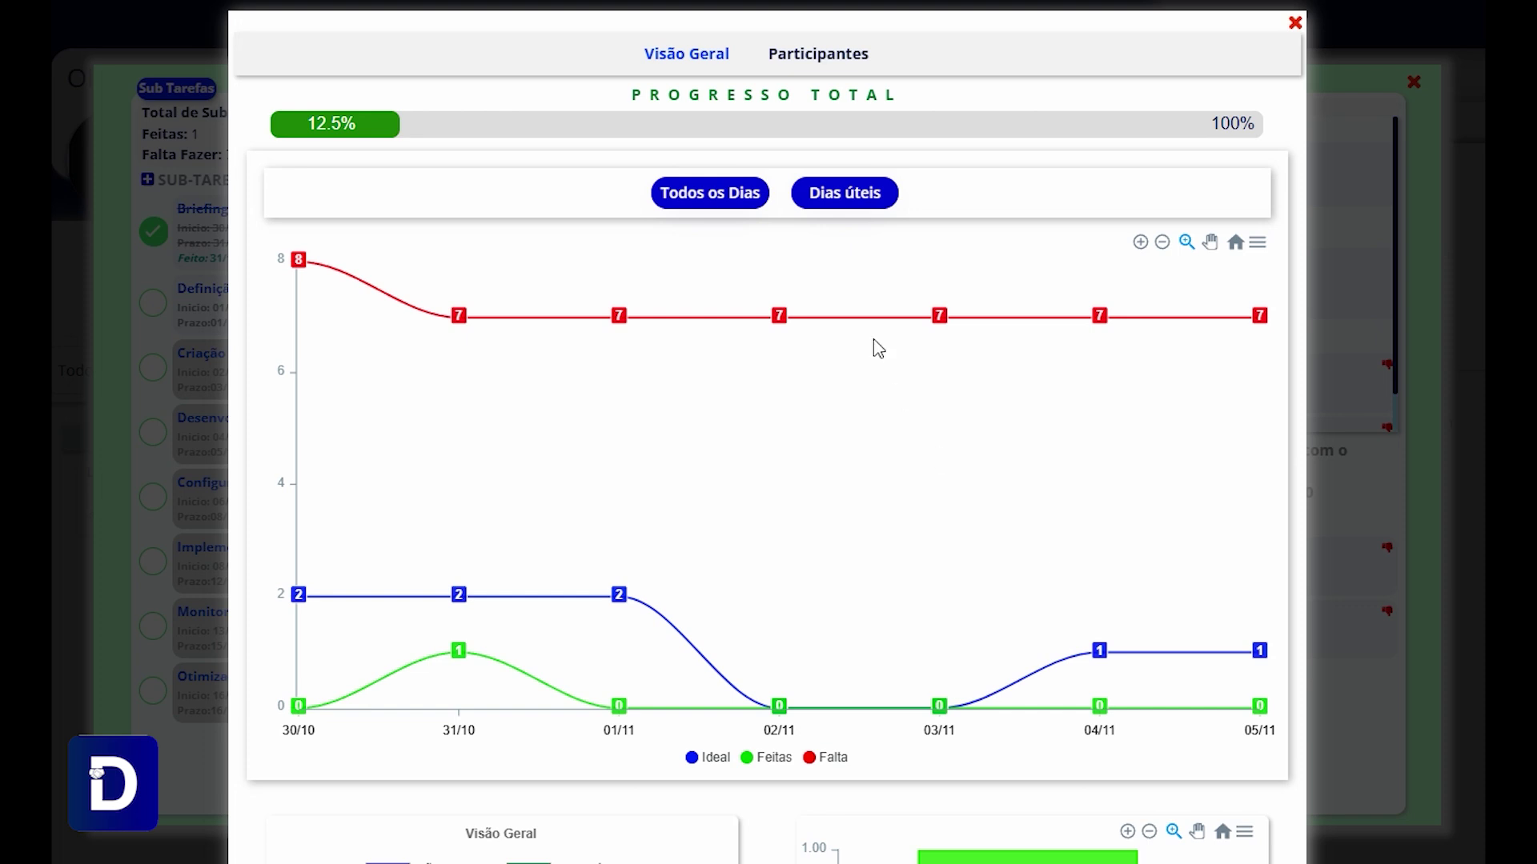
Compare the line chart for all days and for working days, leaving it on working days (Dias úteis).
left_click(720, 198)
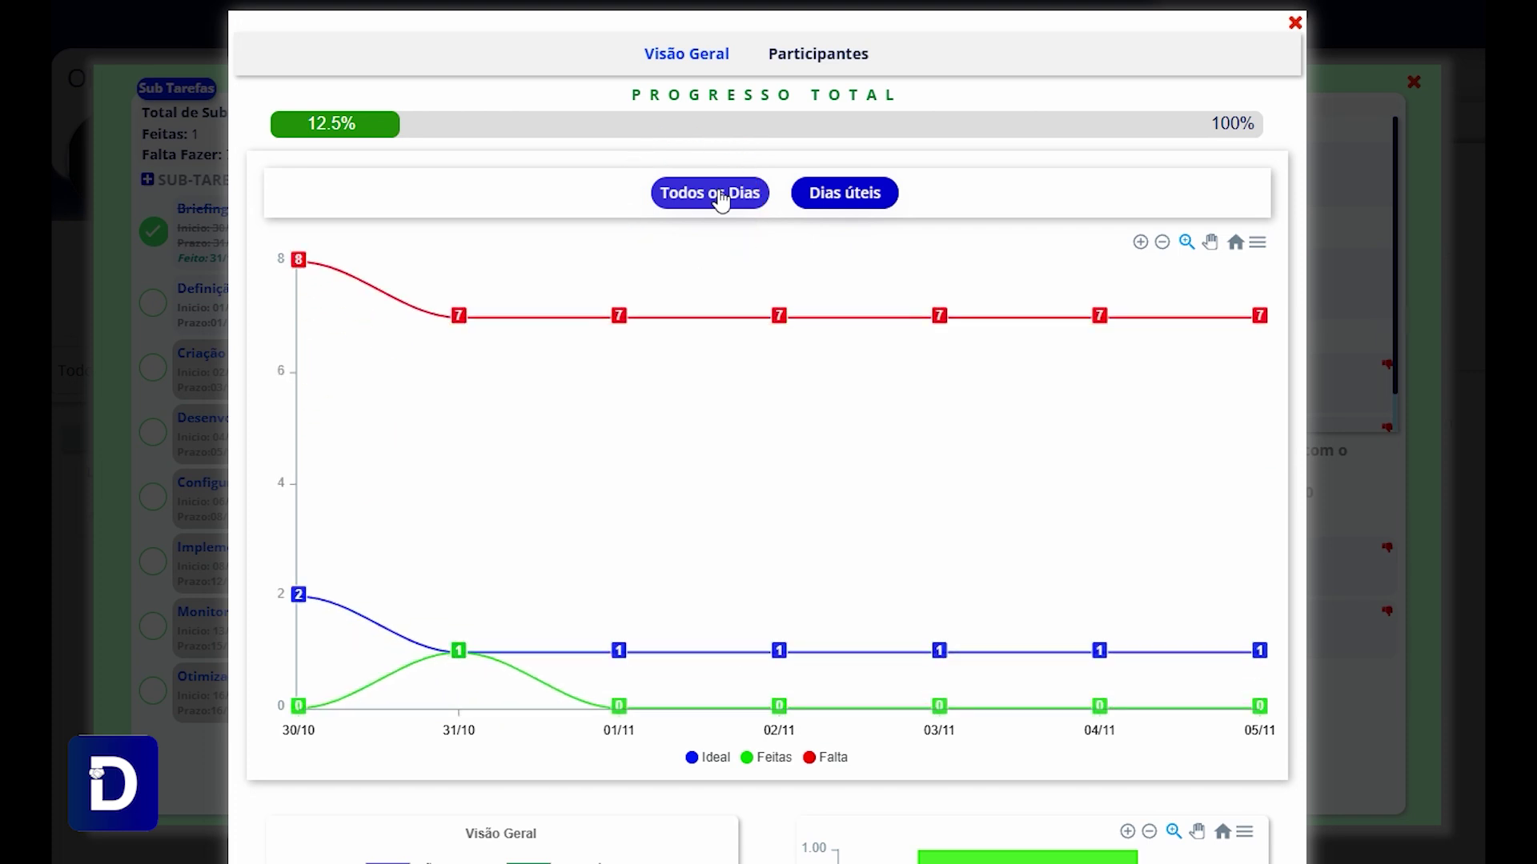
left_click(870, 194)
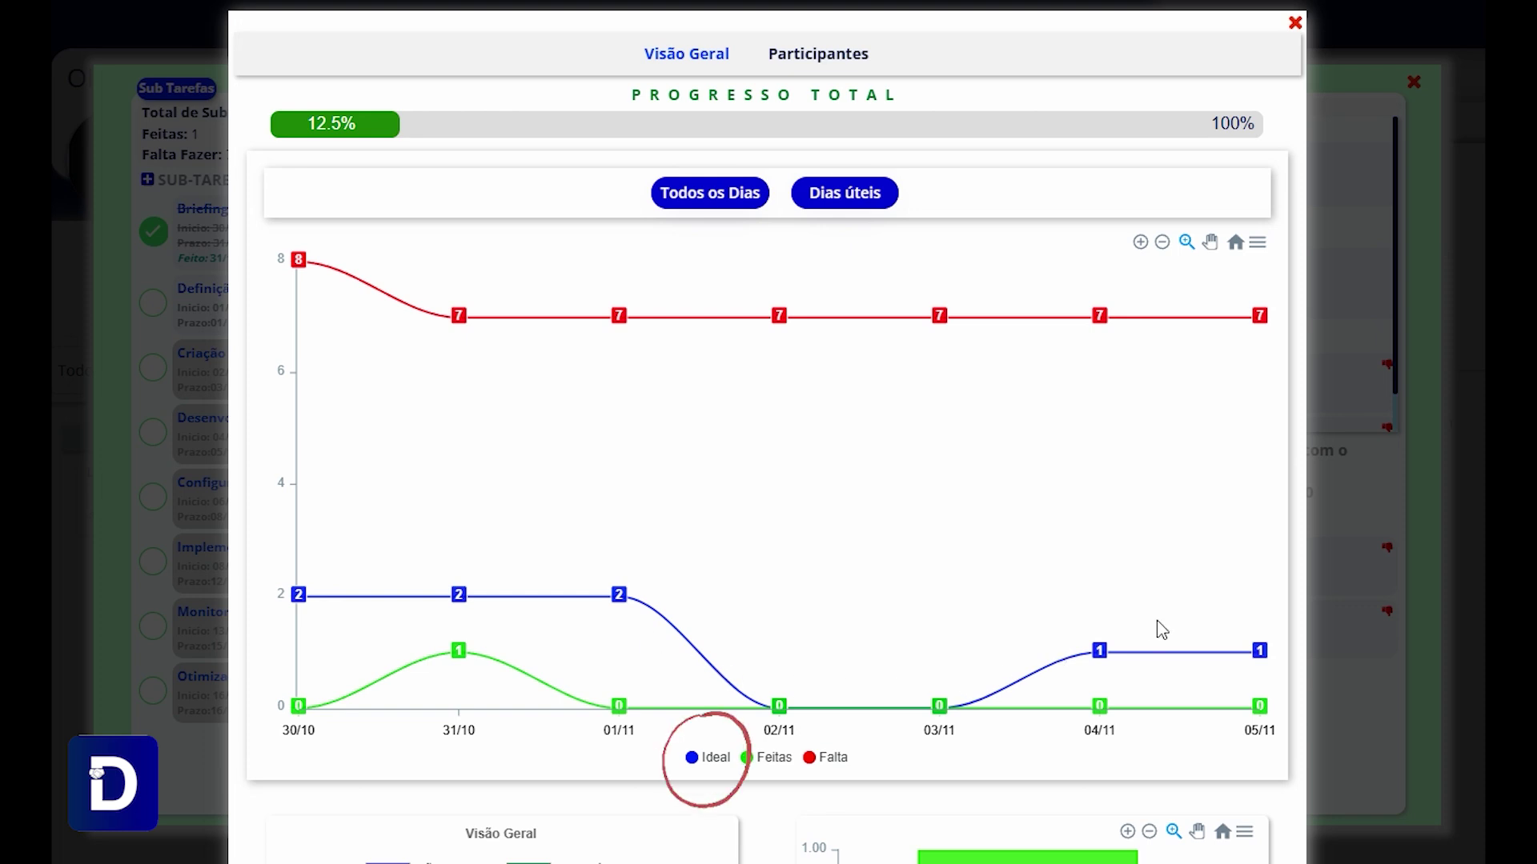
left_click(748, 195)
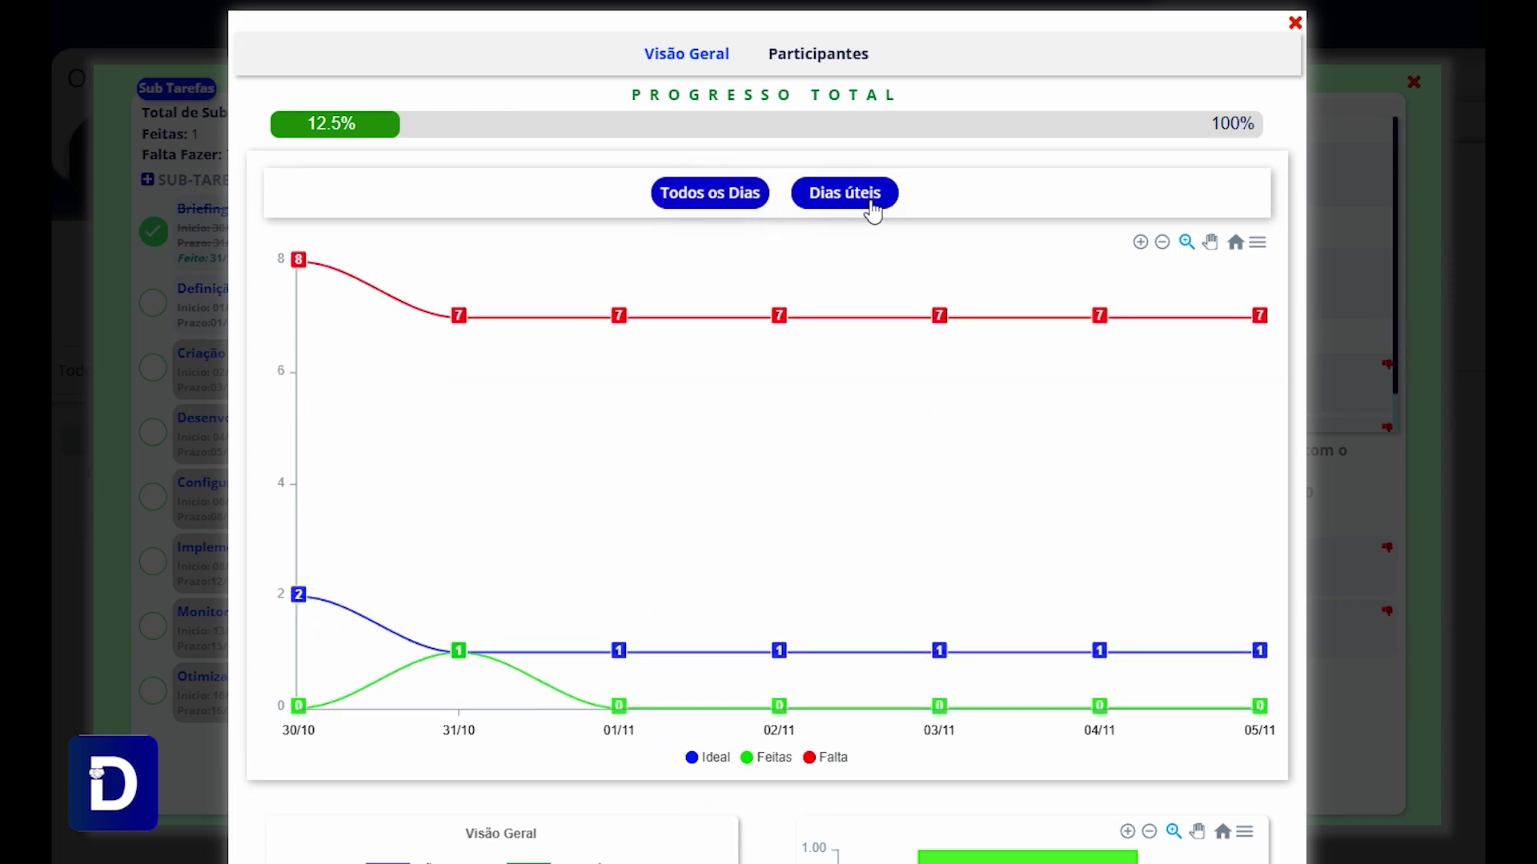
left_click(836, 195)
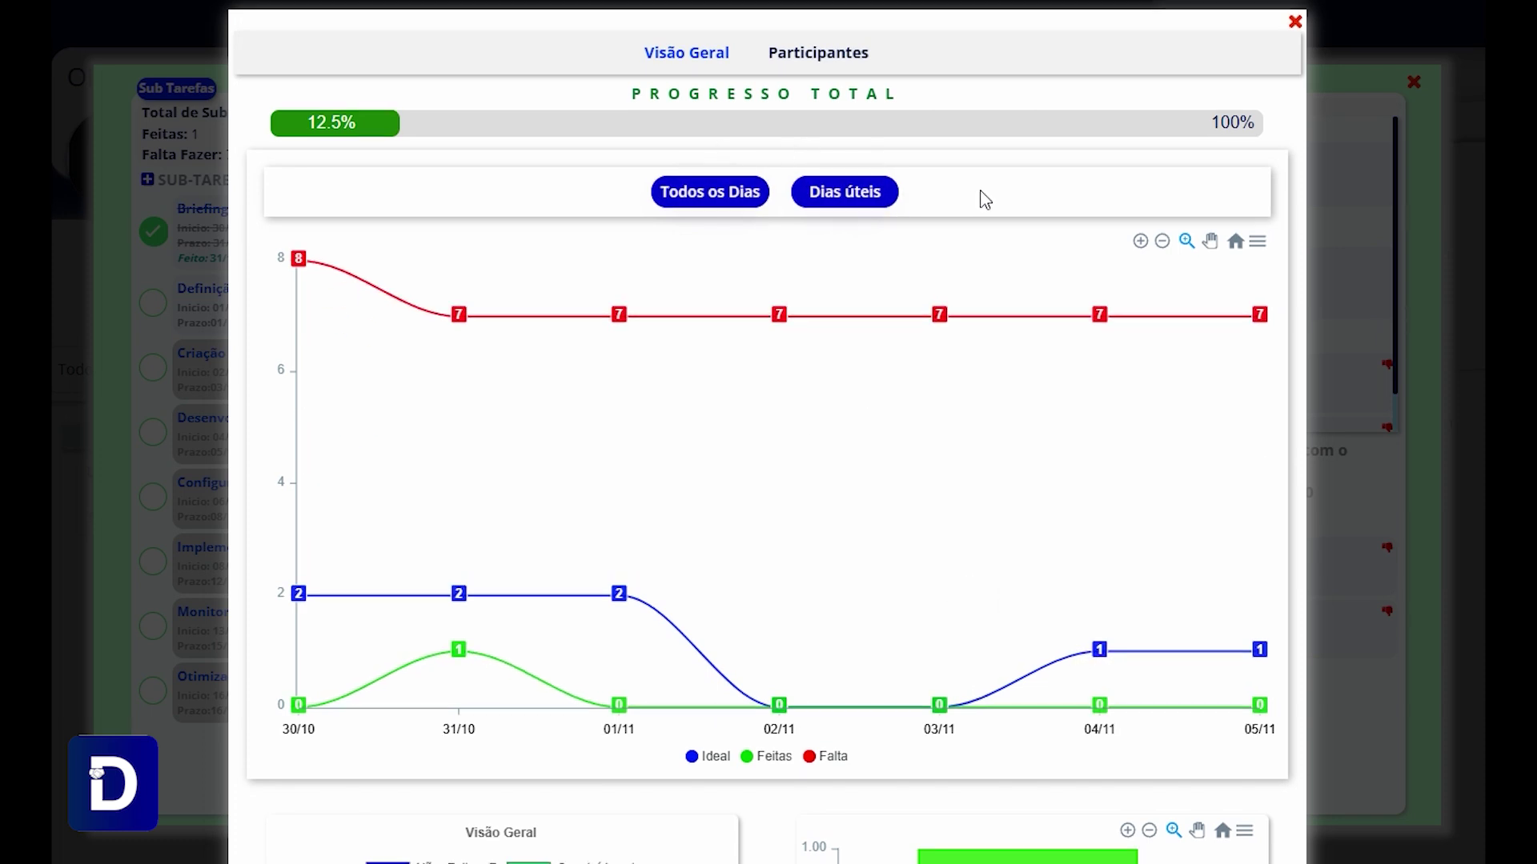
Examine the overview's pie chart of undone, completed and late sub-tasks and the bar chart of deliveries per participant.
scroll(769, 808, "down", 5)
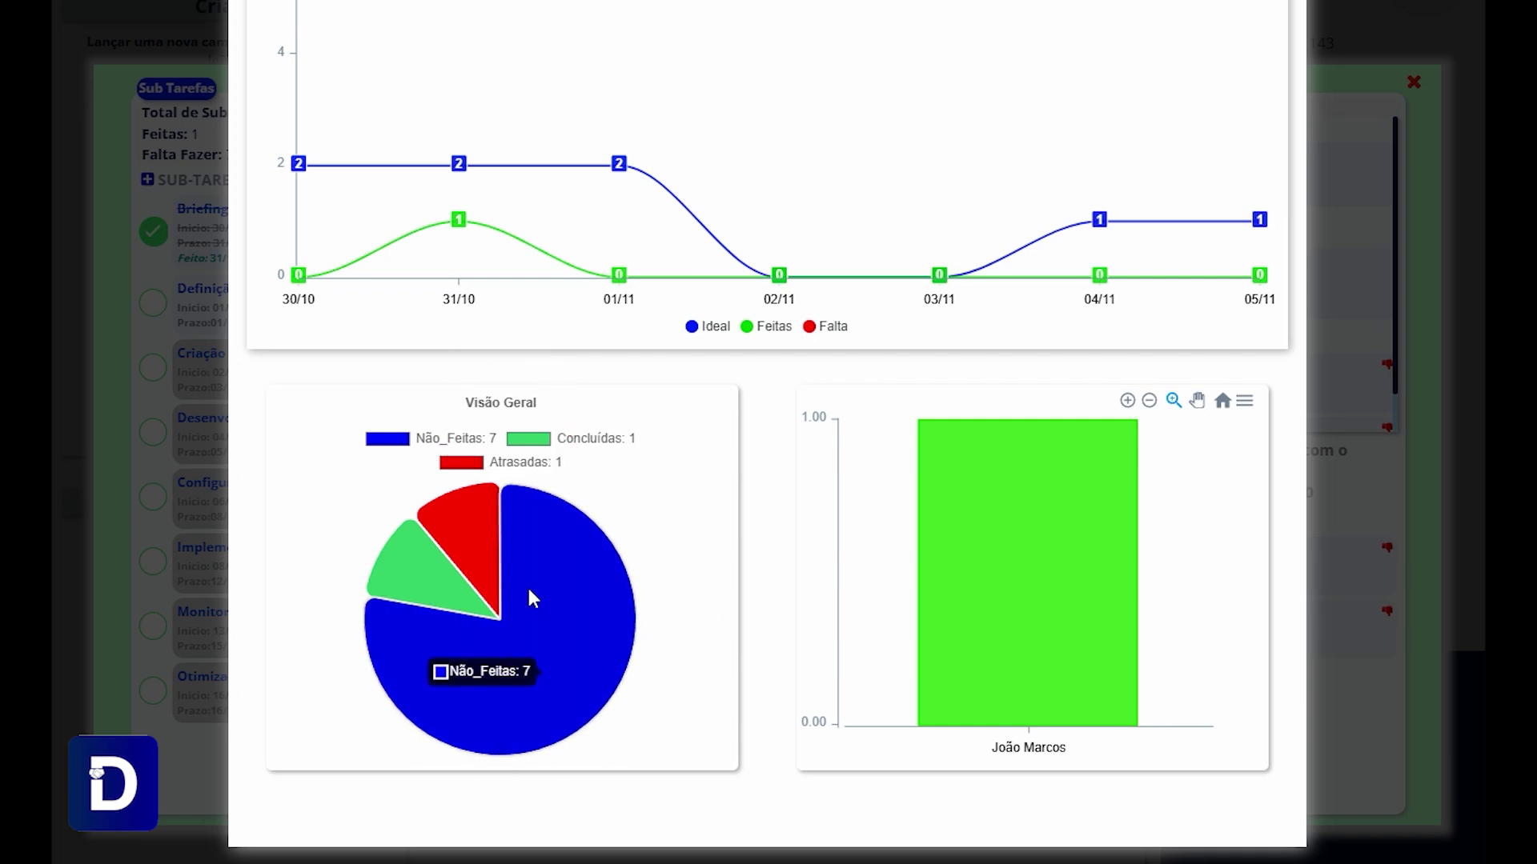
mouse_move(491, 526)
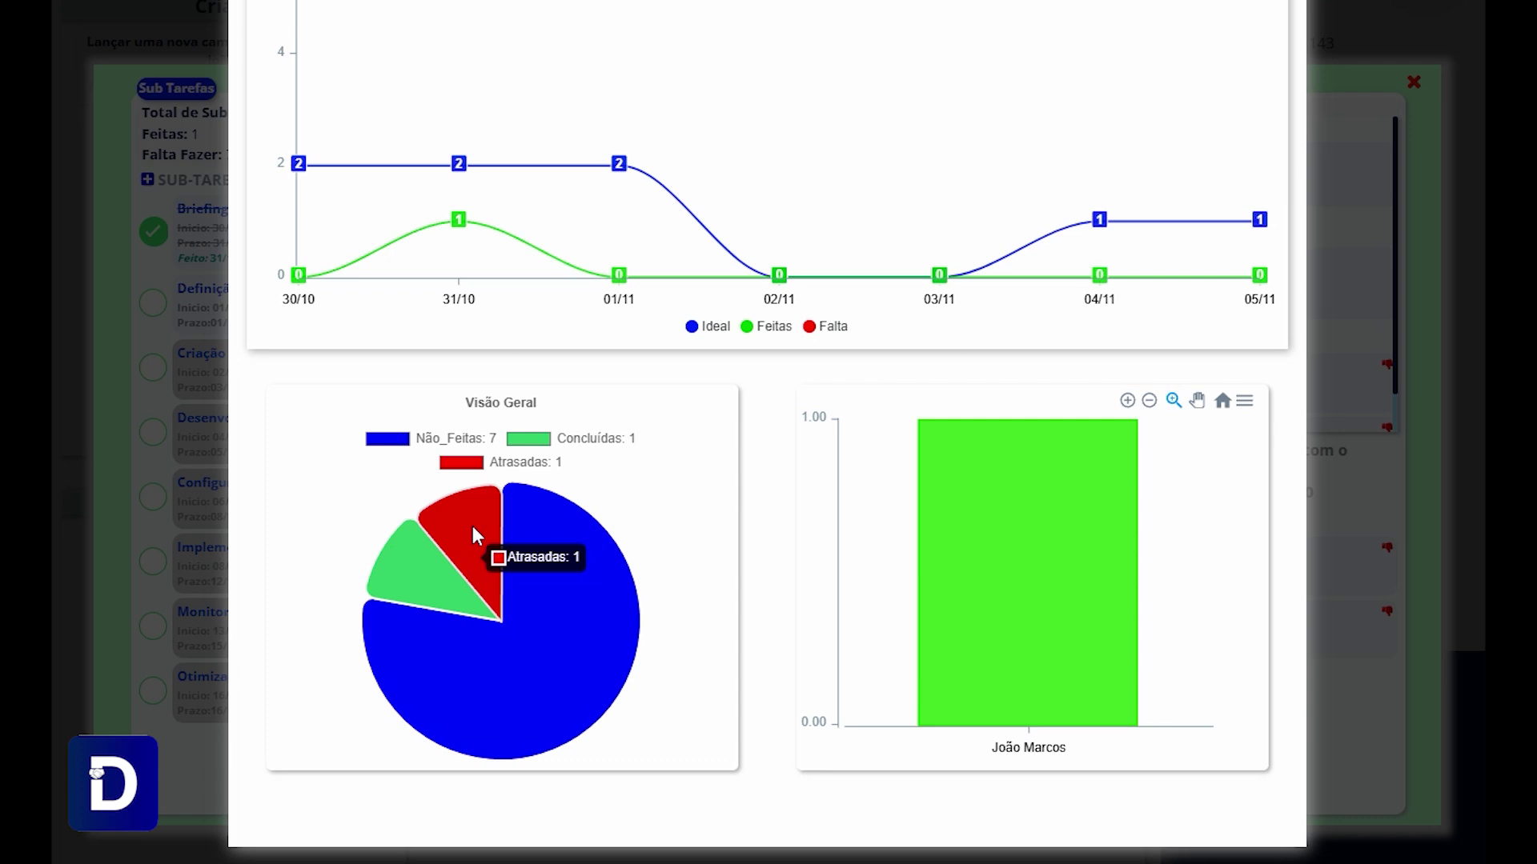
mouse_move(423, 565)
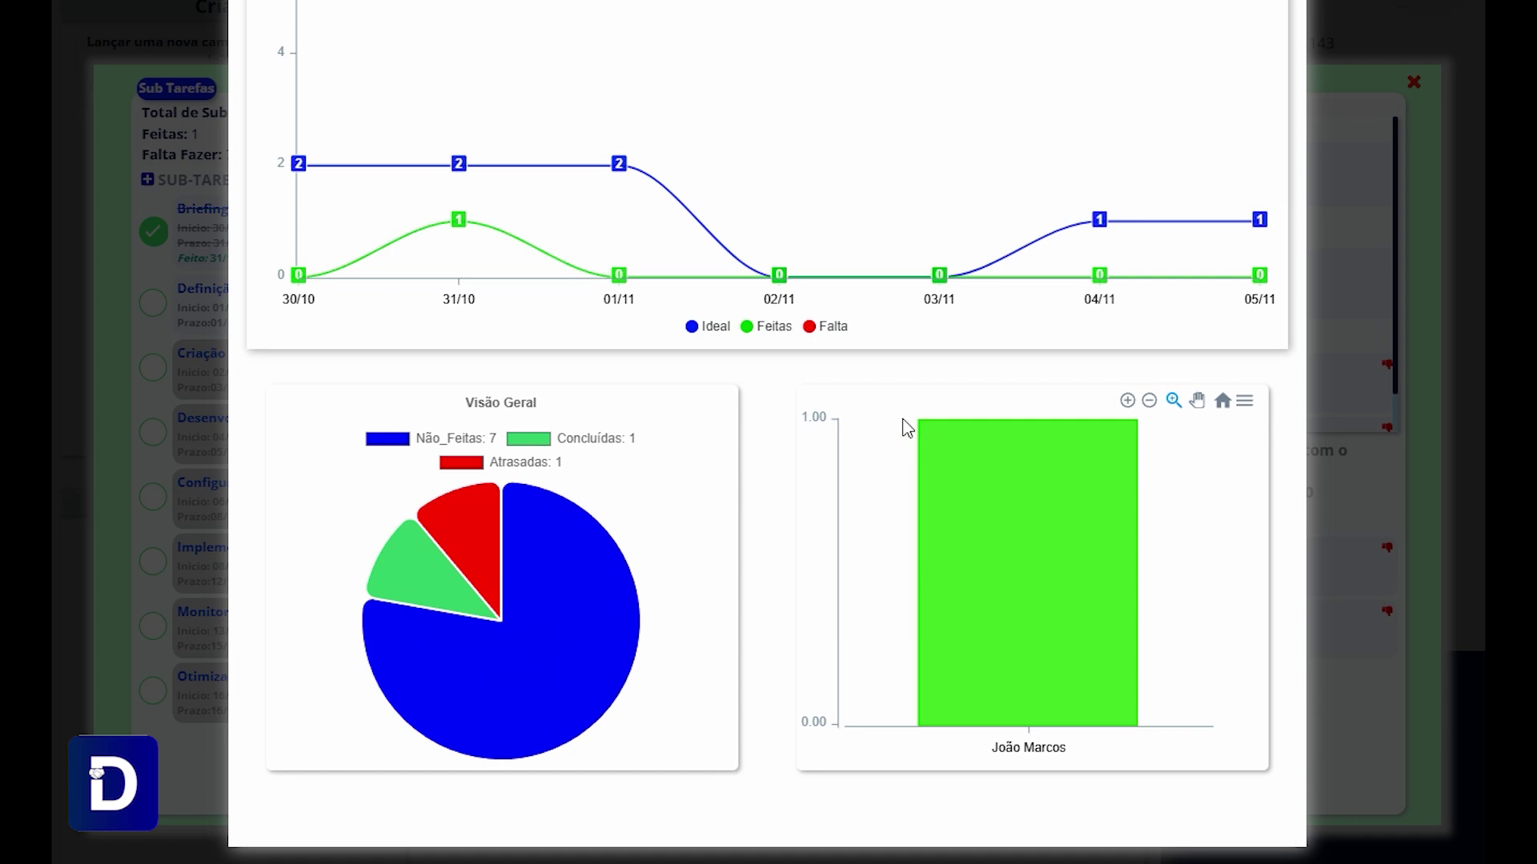
mouse_move(1010, 696)
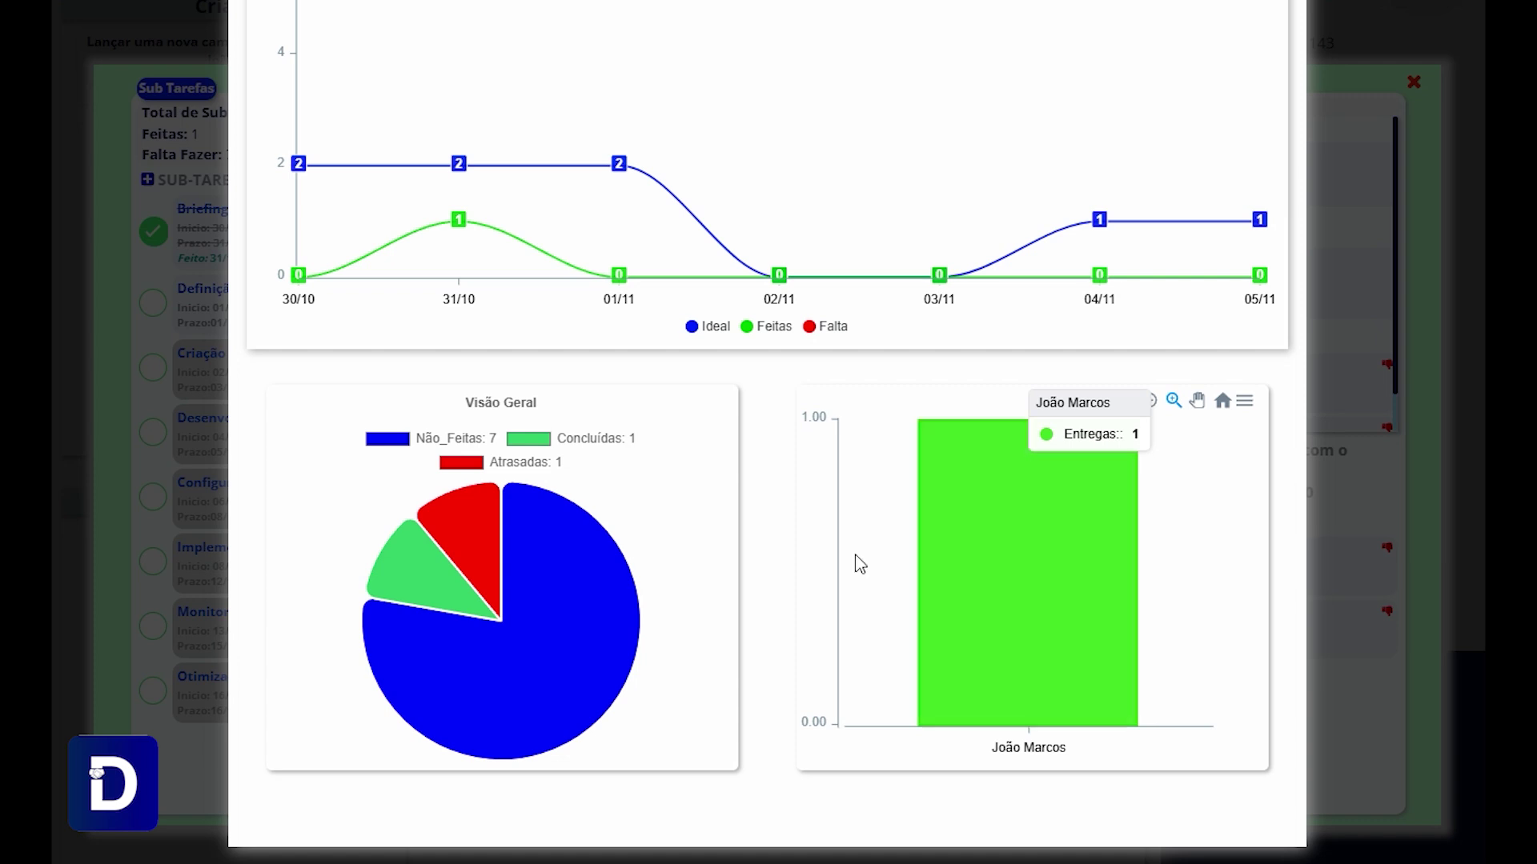
Open the participants' indicators and list everyone involved in the task (Todos).
scroll(857, 558, "up", 5)
left_click(801, 76)
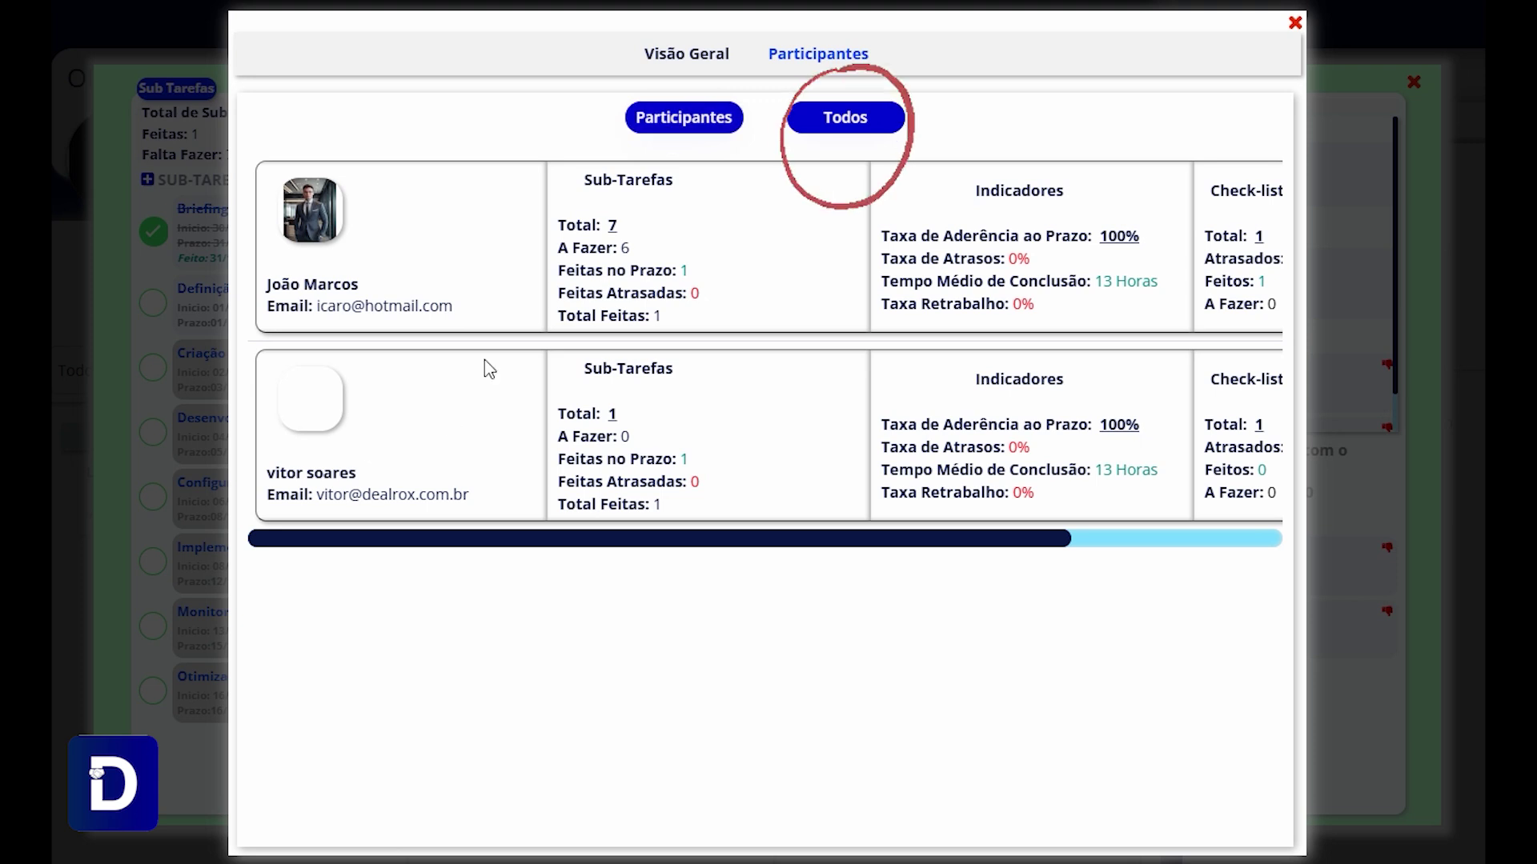
left_click(857, 128)
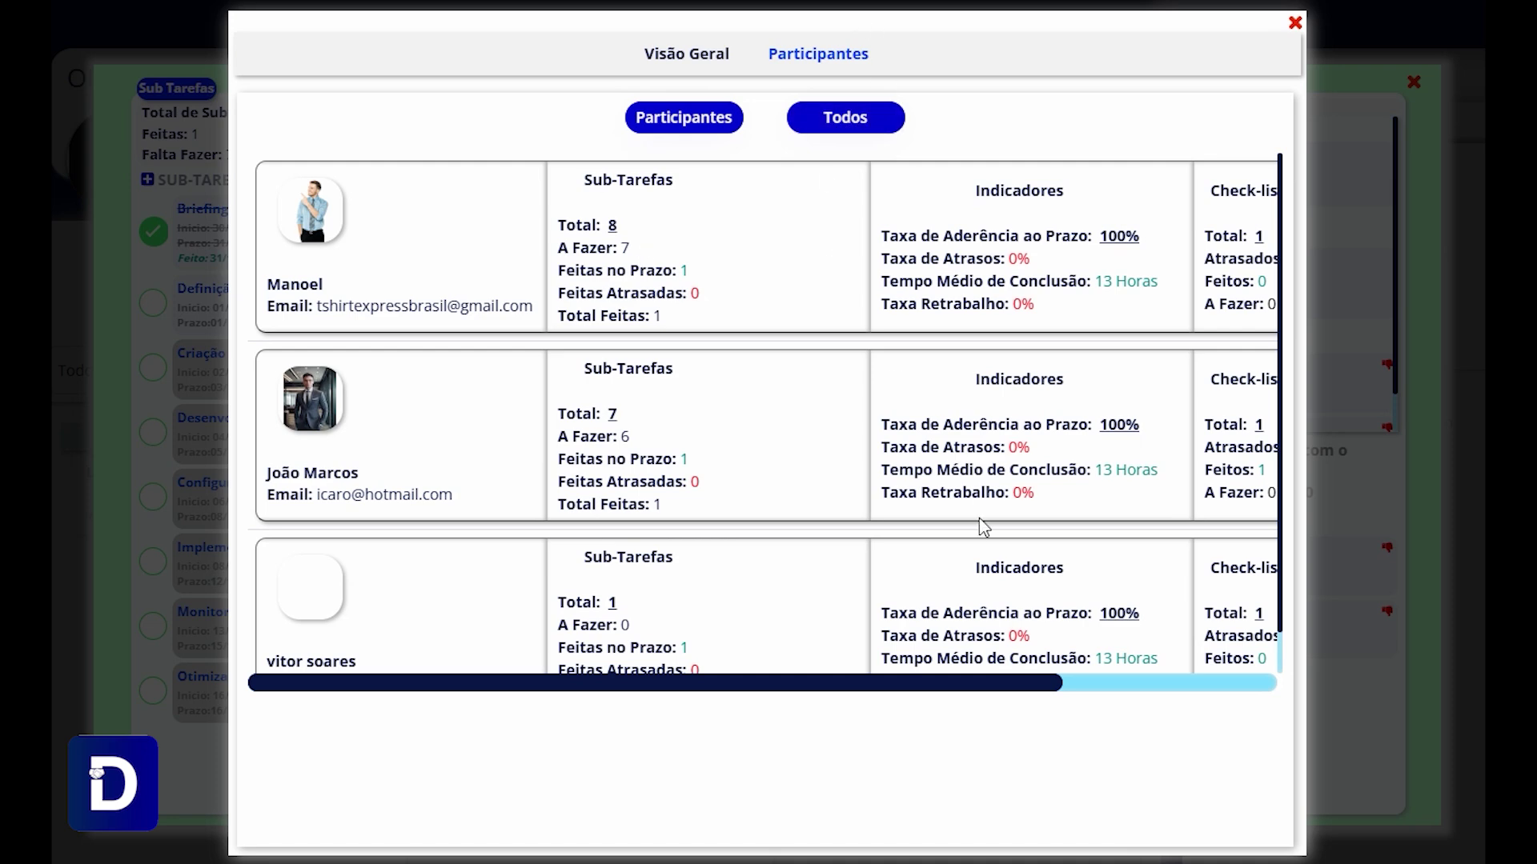
Examine everyone's sub-task, indicator and check-list columns, highlighting the rework rate (Taxa Retrabalho) of the first person listed.
left_click_drag(936, 689, 855, 680)
left_click_drag(855, 681, 1101, 700)
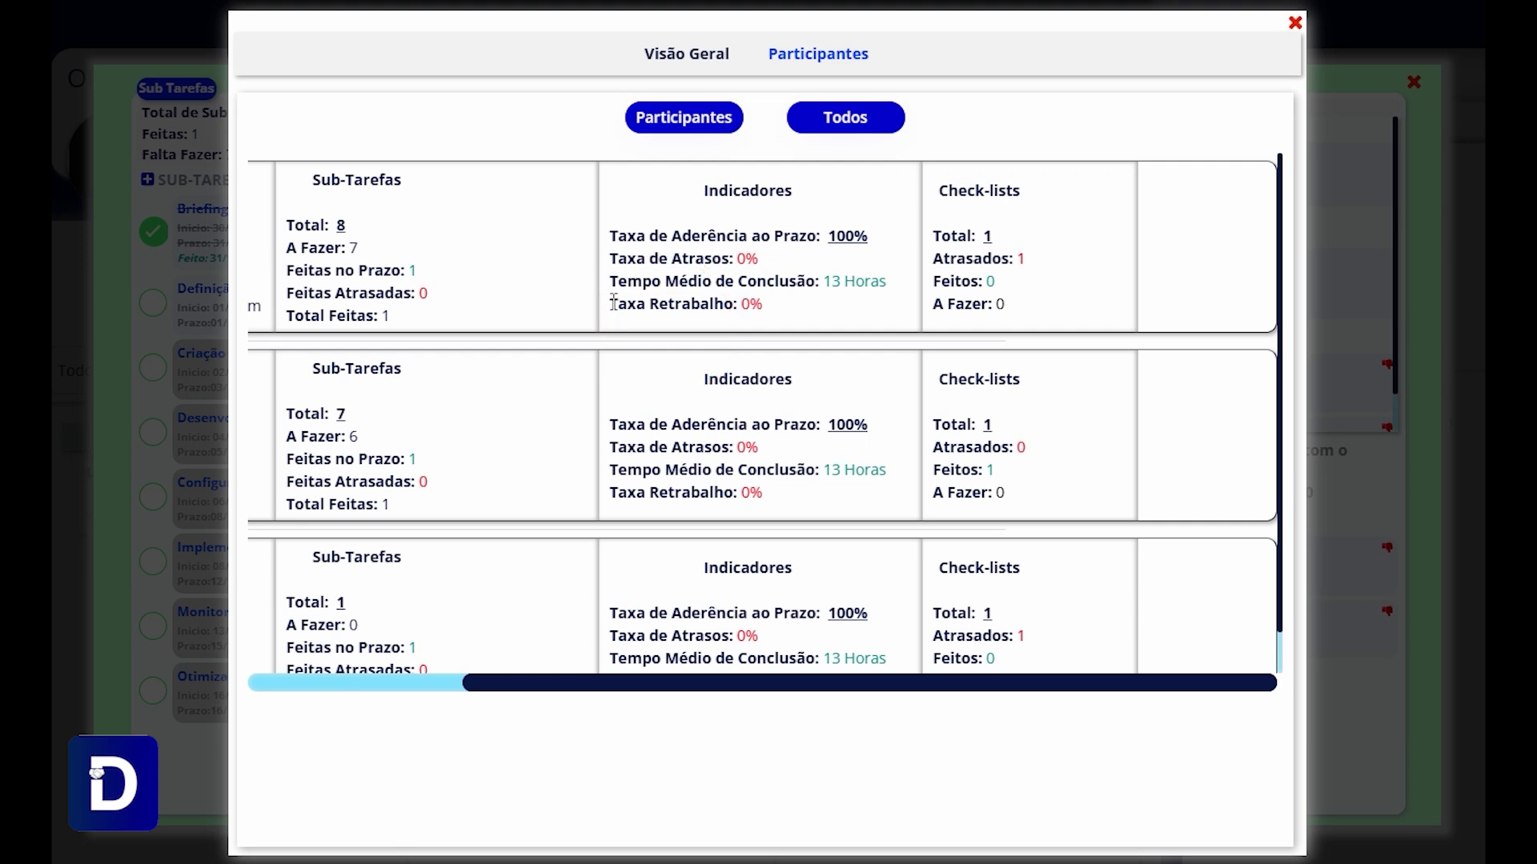
left_click_drag(611, 304, 768, 326)
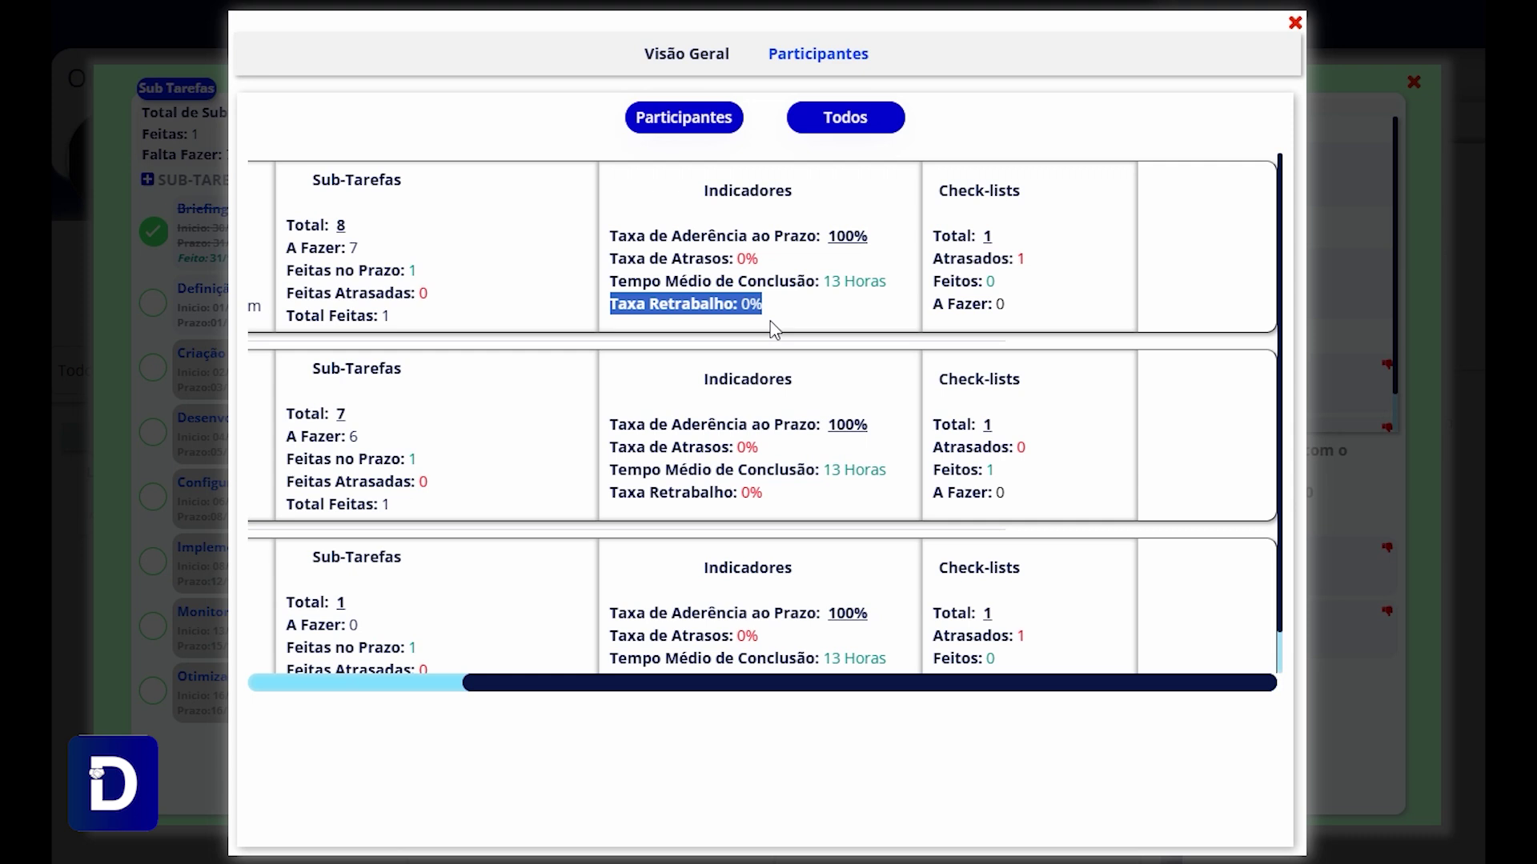
left_click(773, 328)
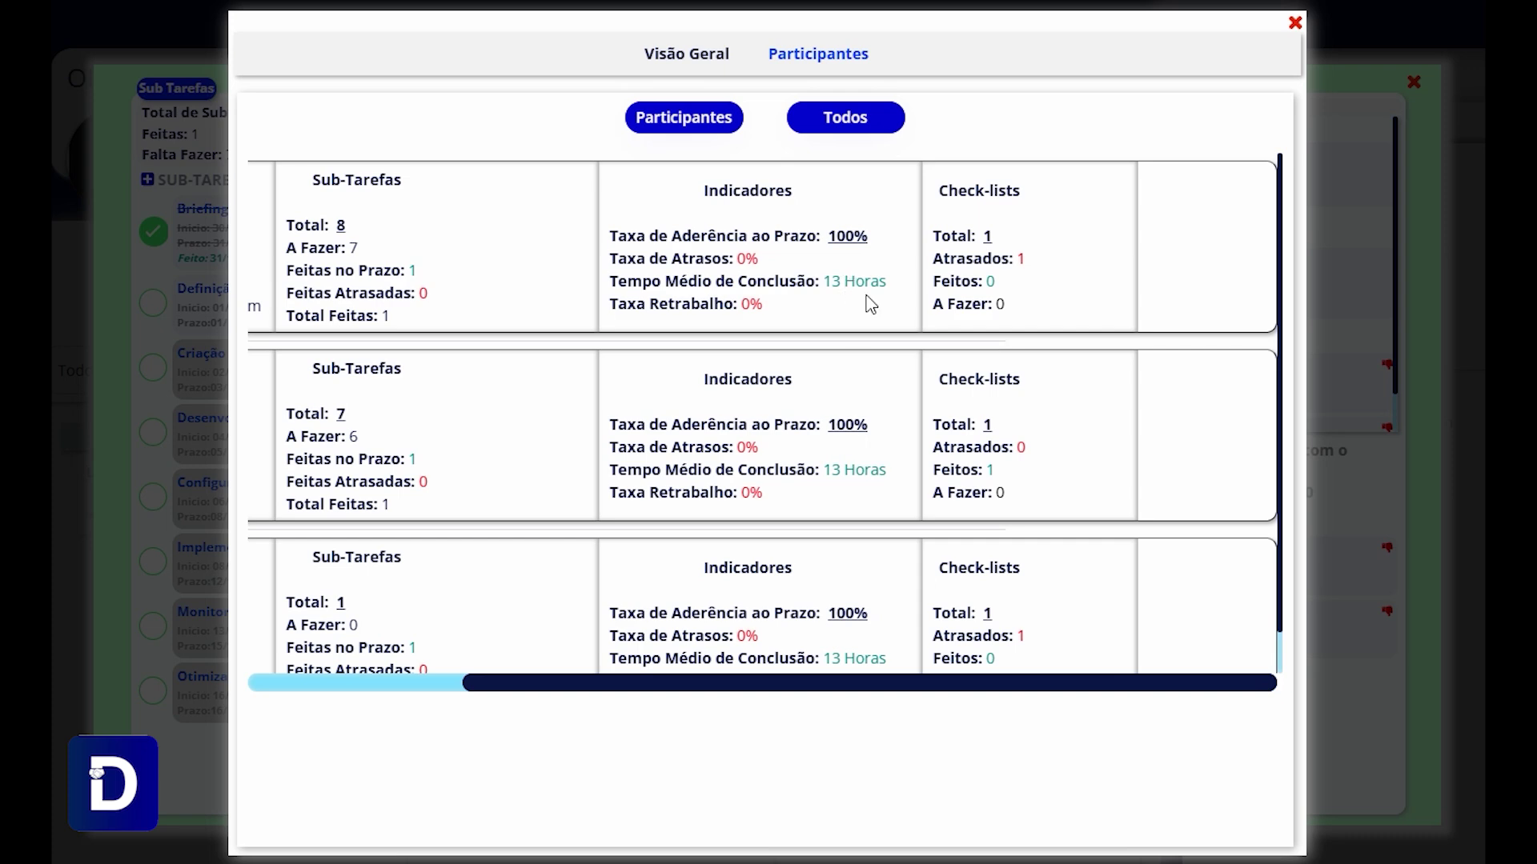
left_click_drag(963, 688, 696, 664)
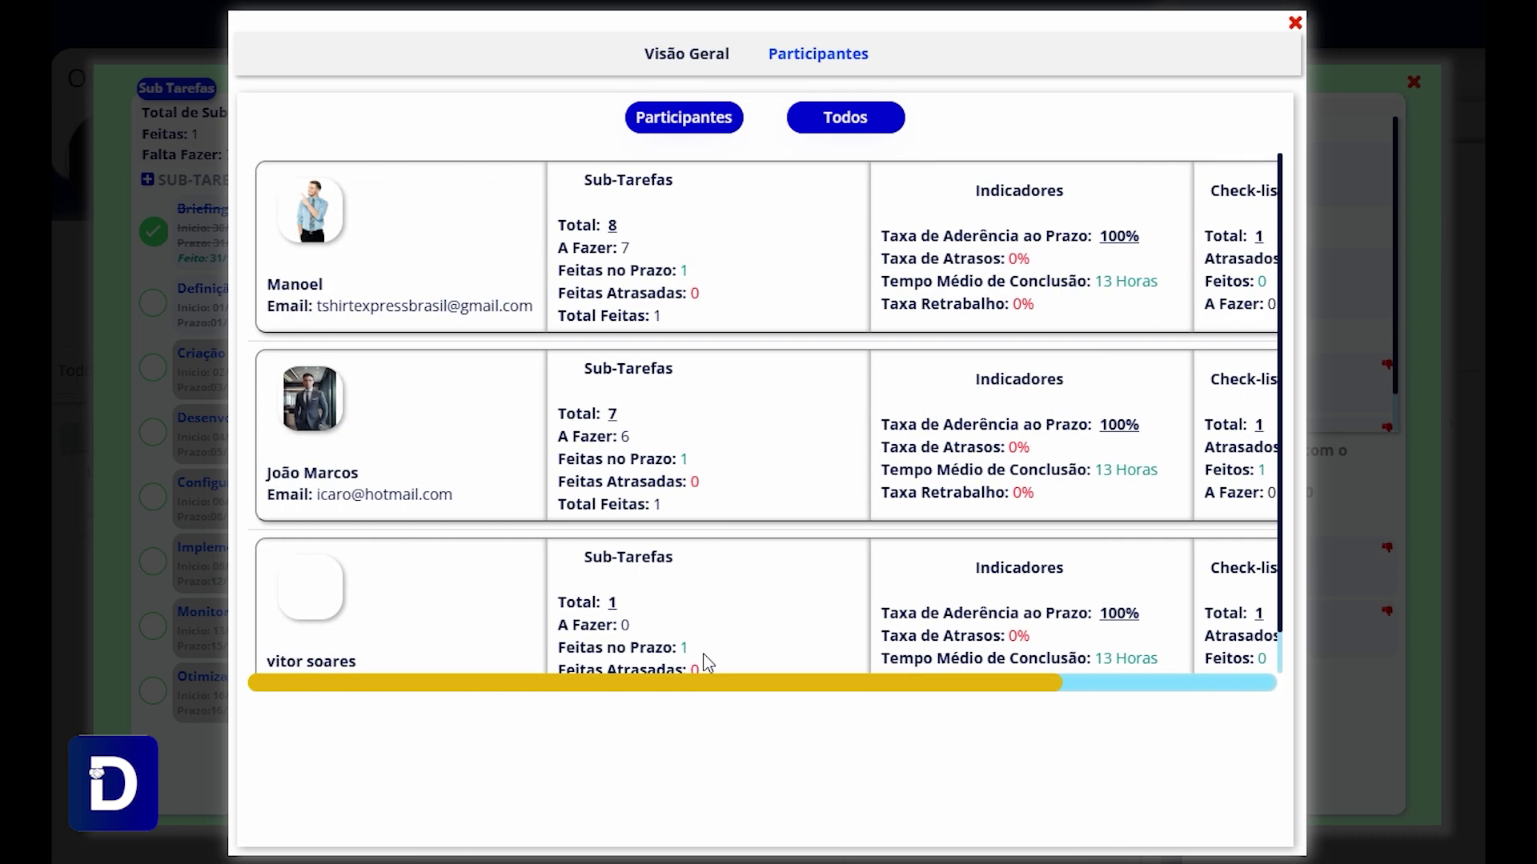
Return to the general overview (Visão Geral), look through its charts, and close the task's indicators.
left_click(687, 57)
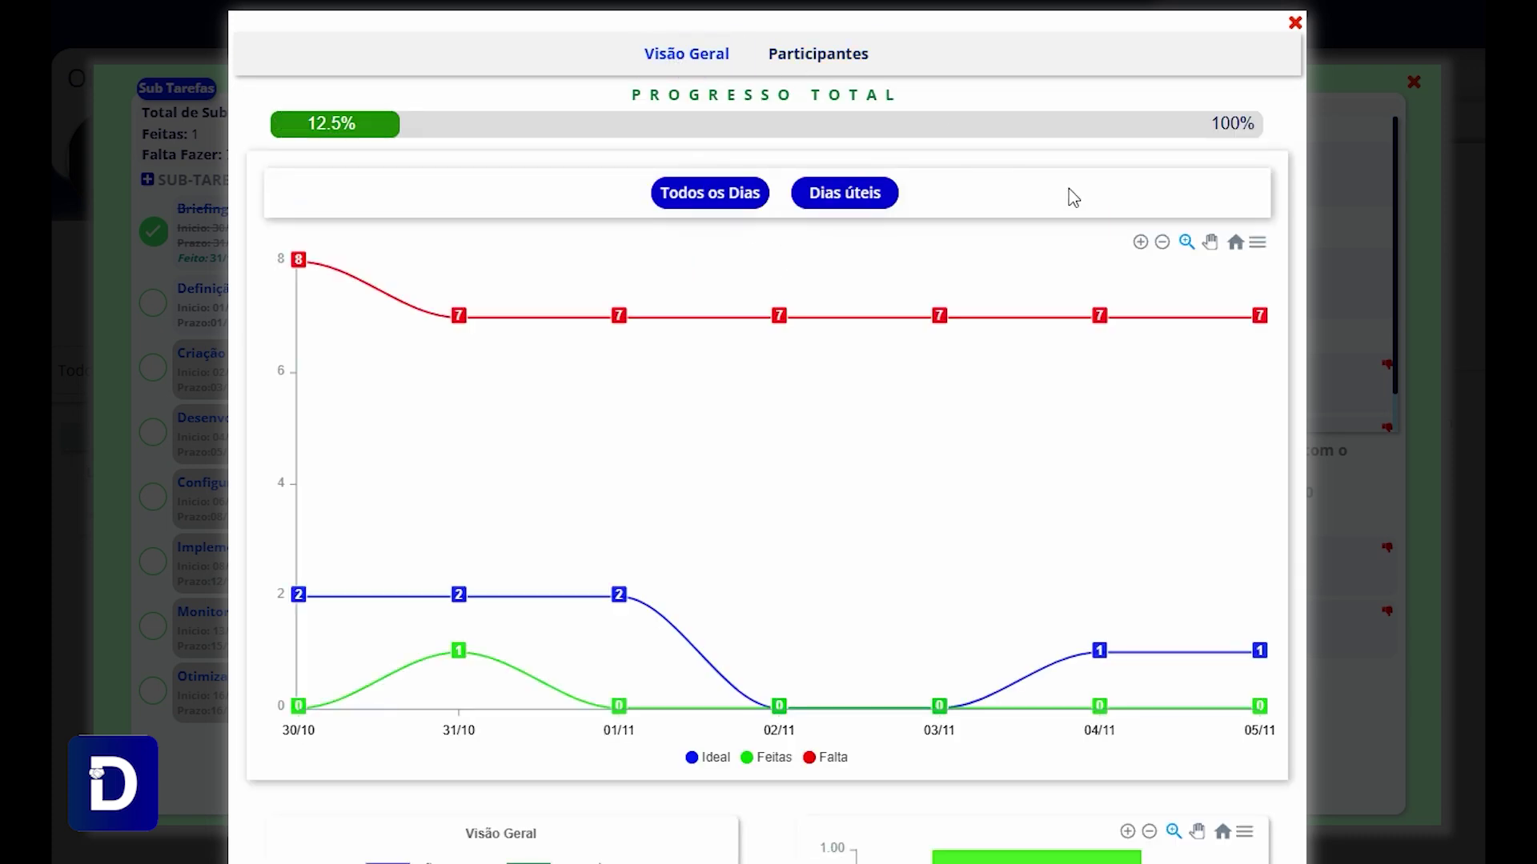
scroll(1067, 195, "down", 5)
scroll(844, 524, "up", 5)
left_click(1295, 23)
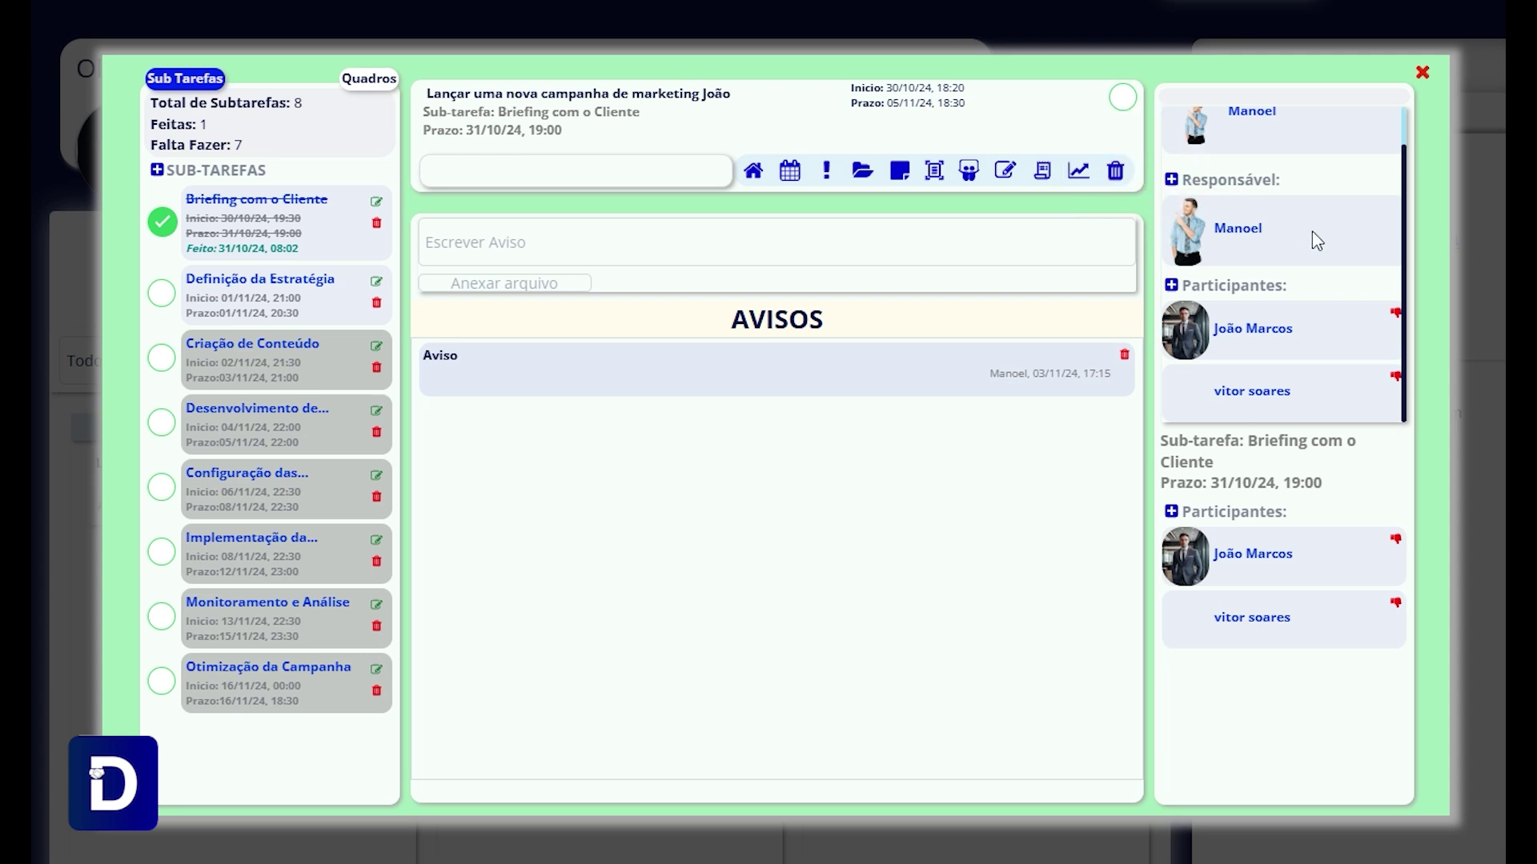
Highlight the task's creator entry (Criado por) in the list of people, then clear the highlight.
scroll(1246, 120, "up", 1)
left_click_drag(1170, 114, 1289, 153)
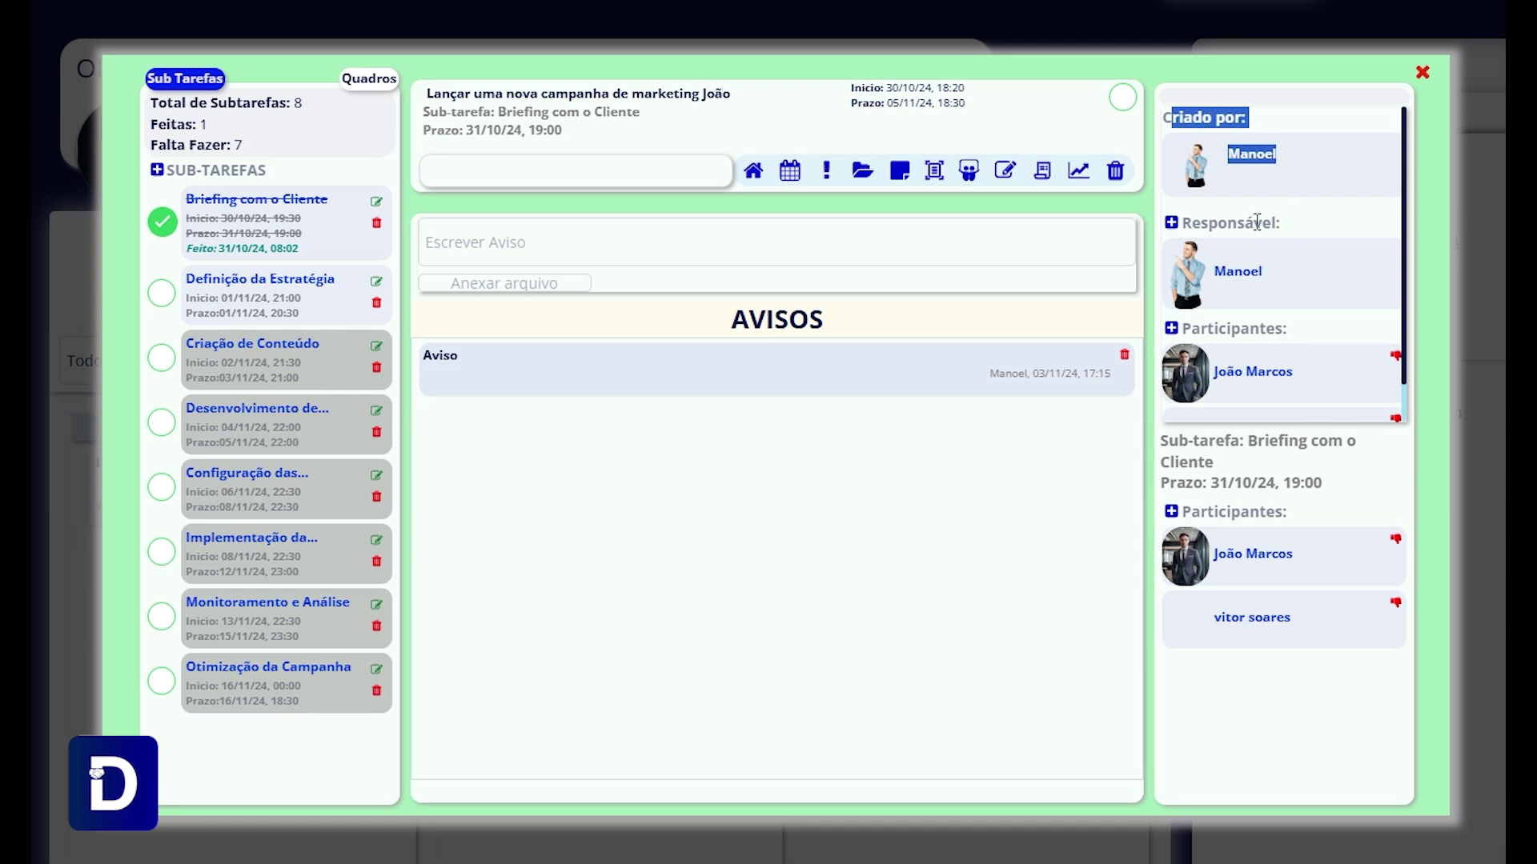
left_click(994, 205)
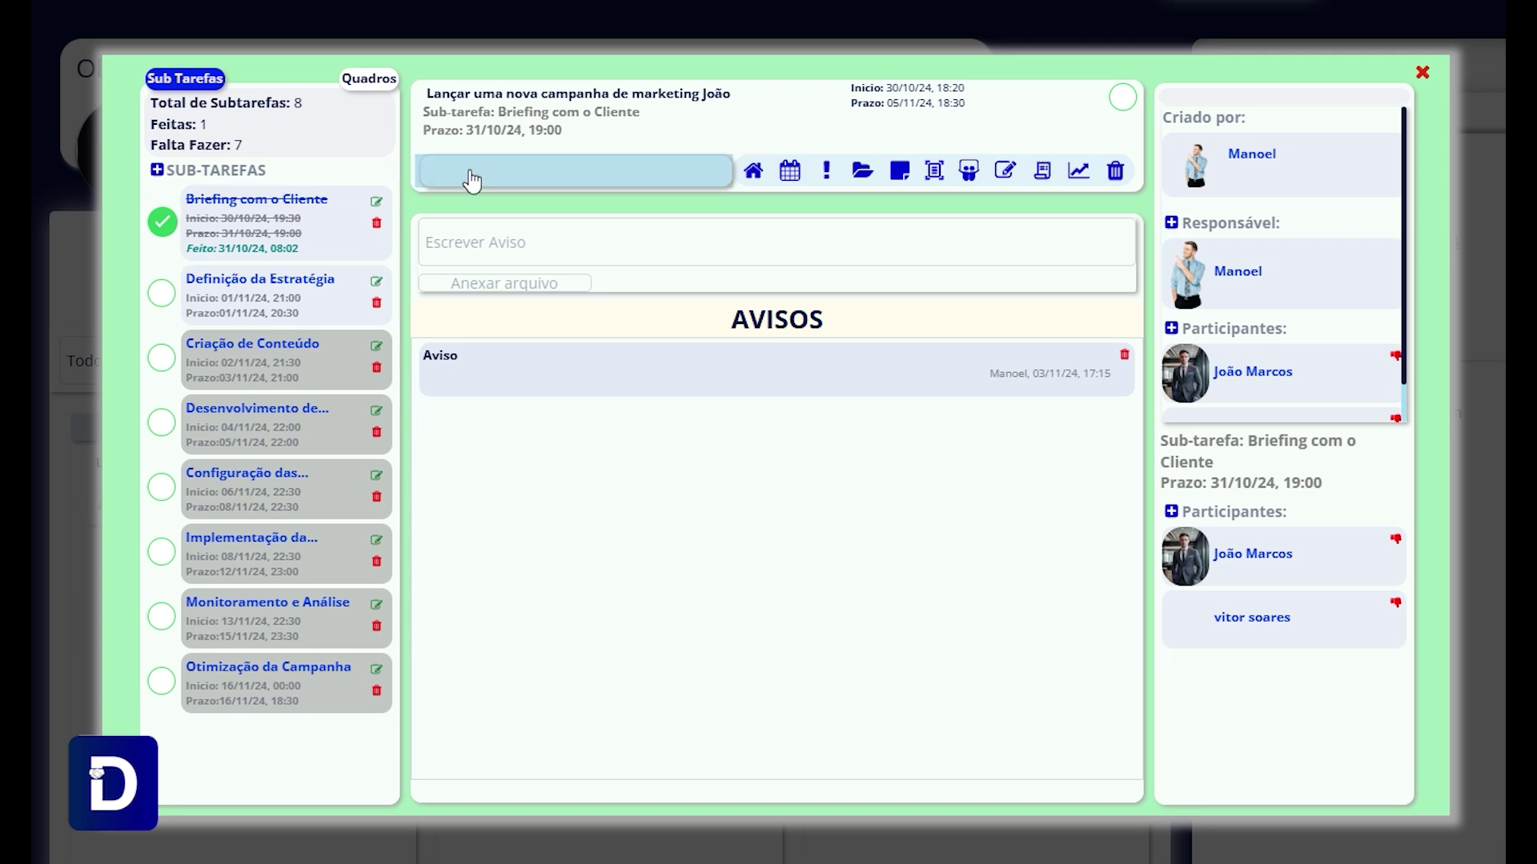
Show the task's boards (Quadros) and examine the Sub-Tarefa board together with the task's list of participants.
left_click(376, 80)
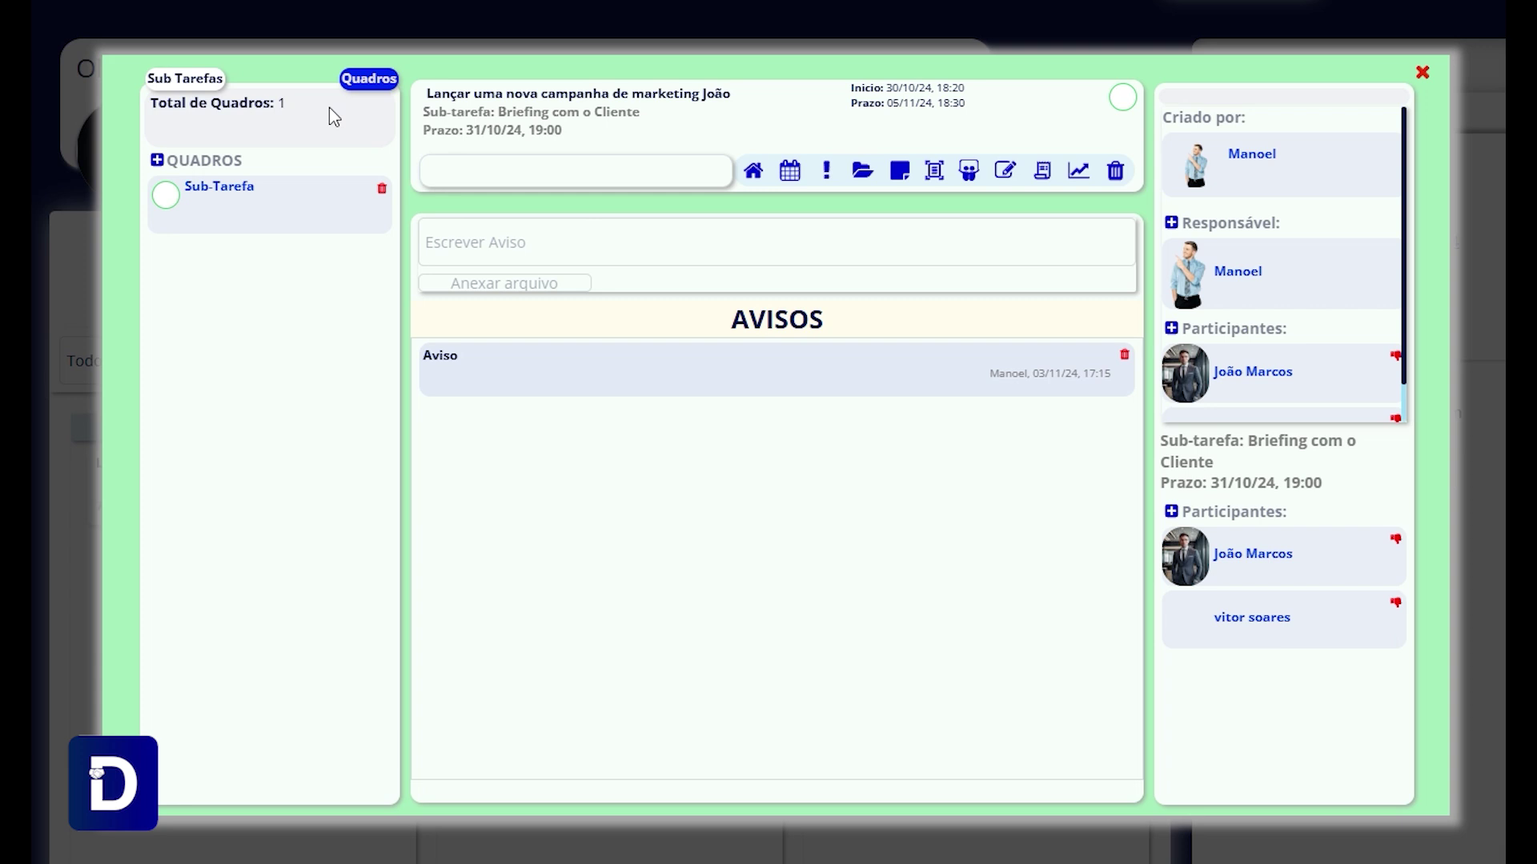
left_click(680, 229)
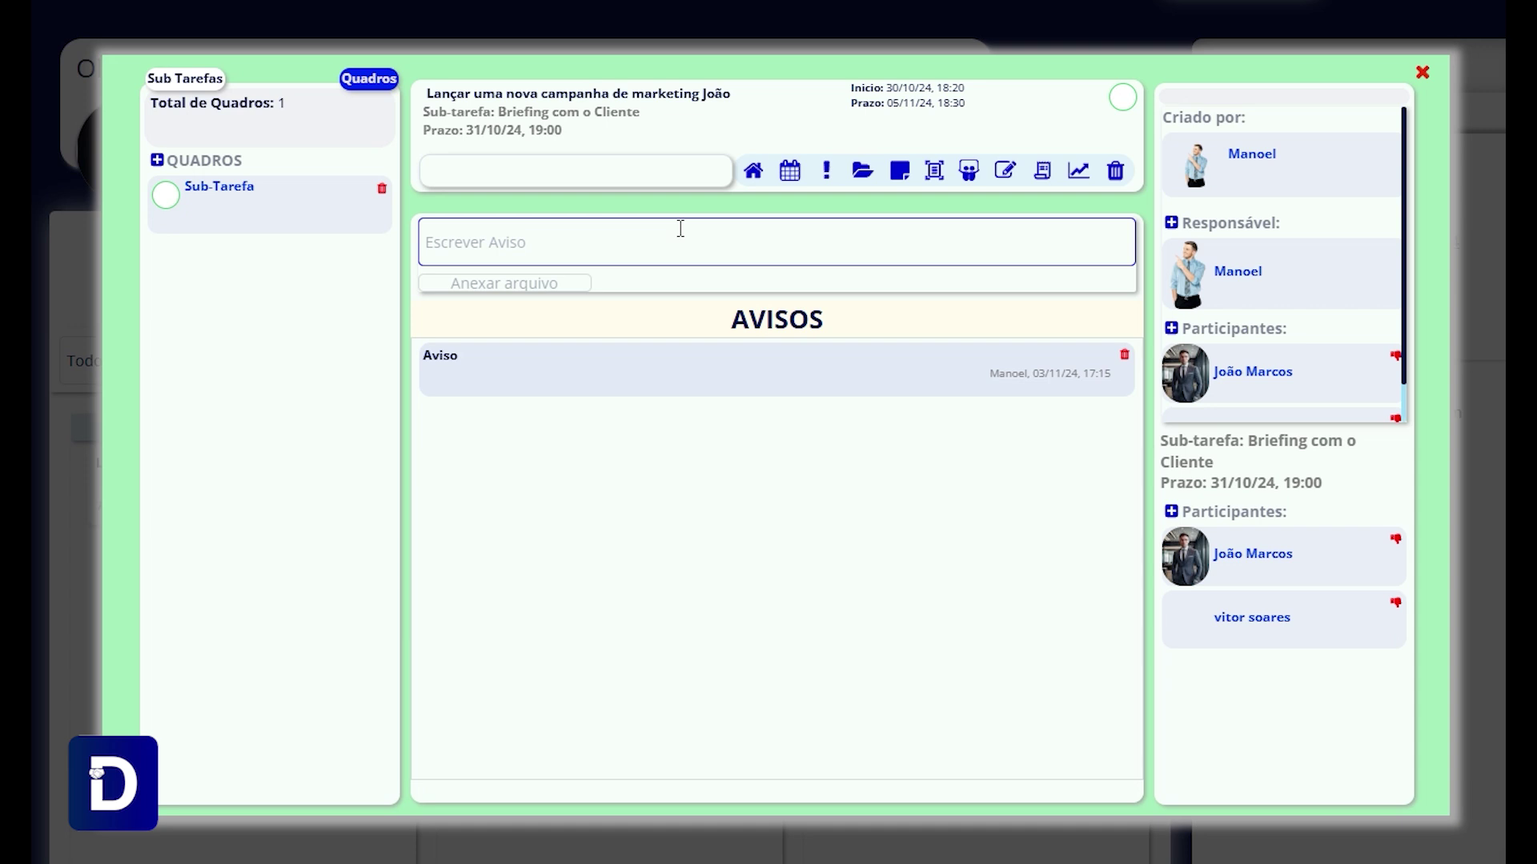
scroll(1232, 312, "down", 1)
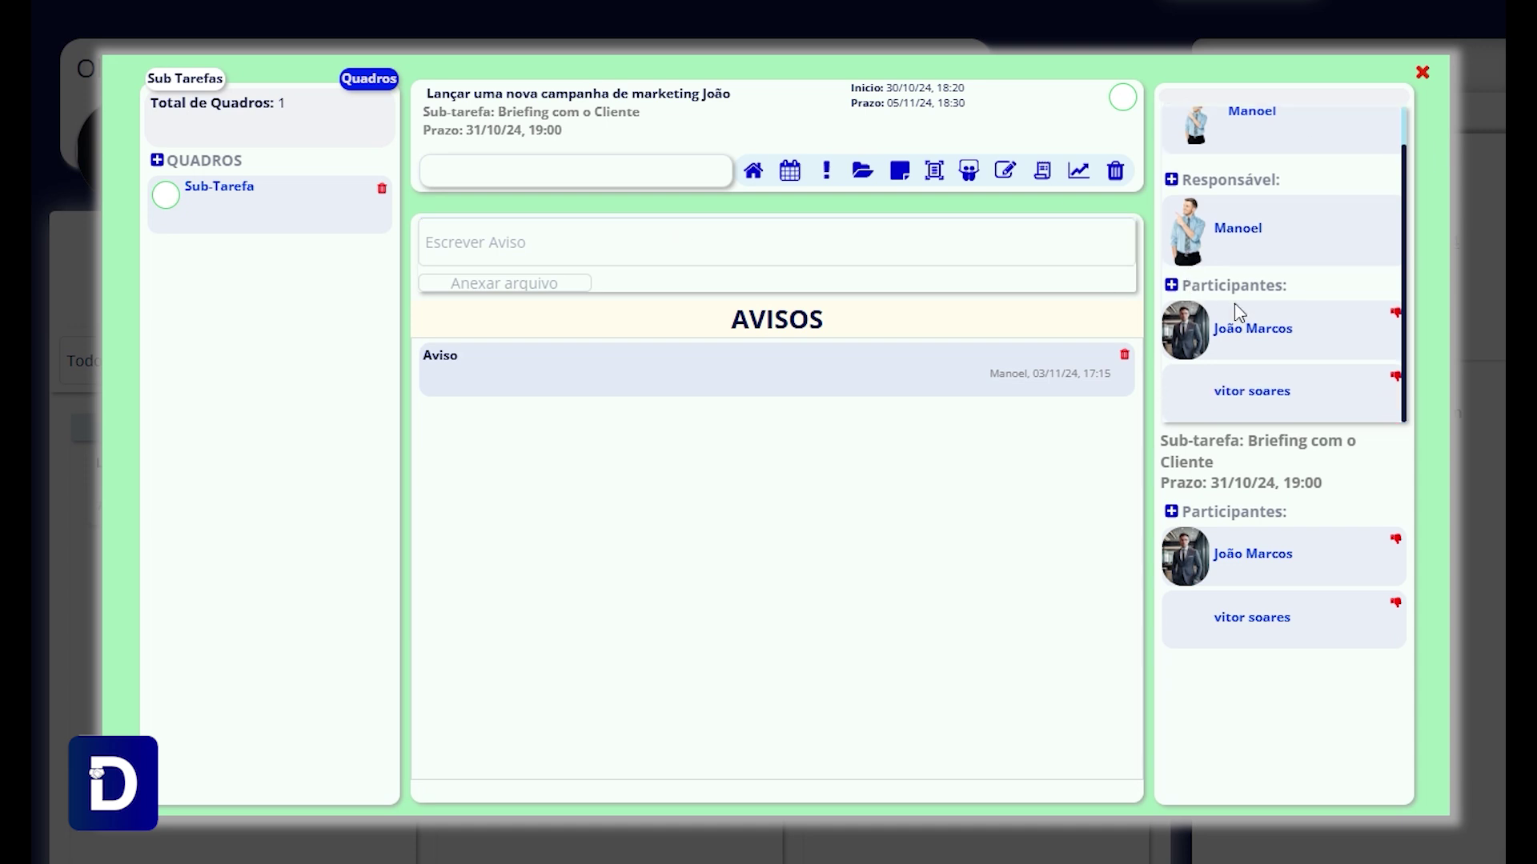
triple_click(1239, 325)
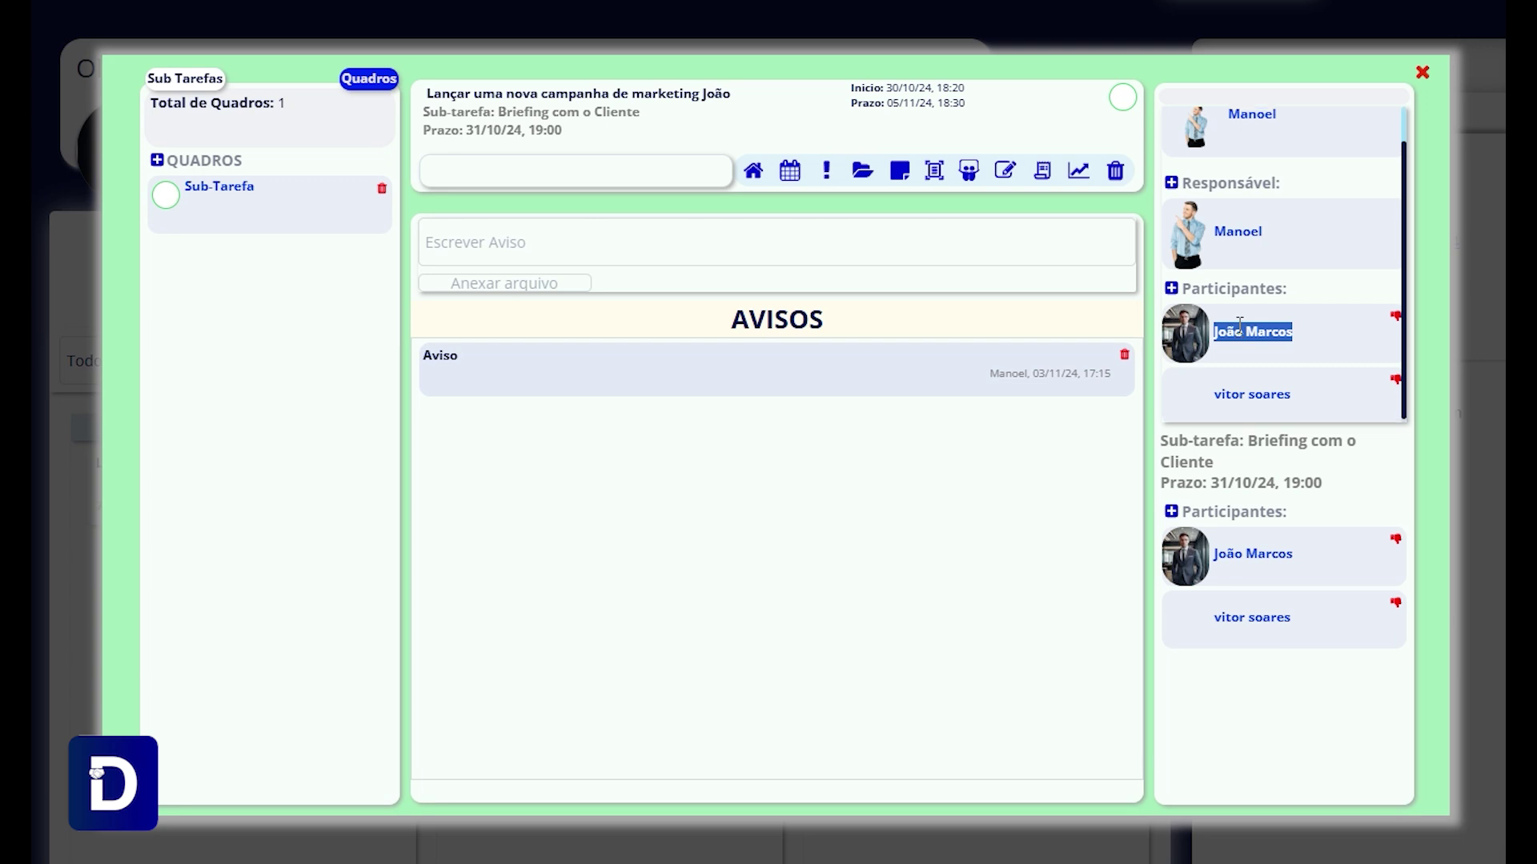
scroll(1241, 296, "up", 1)
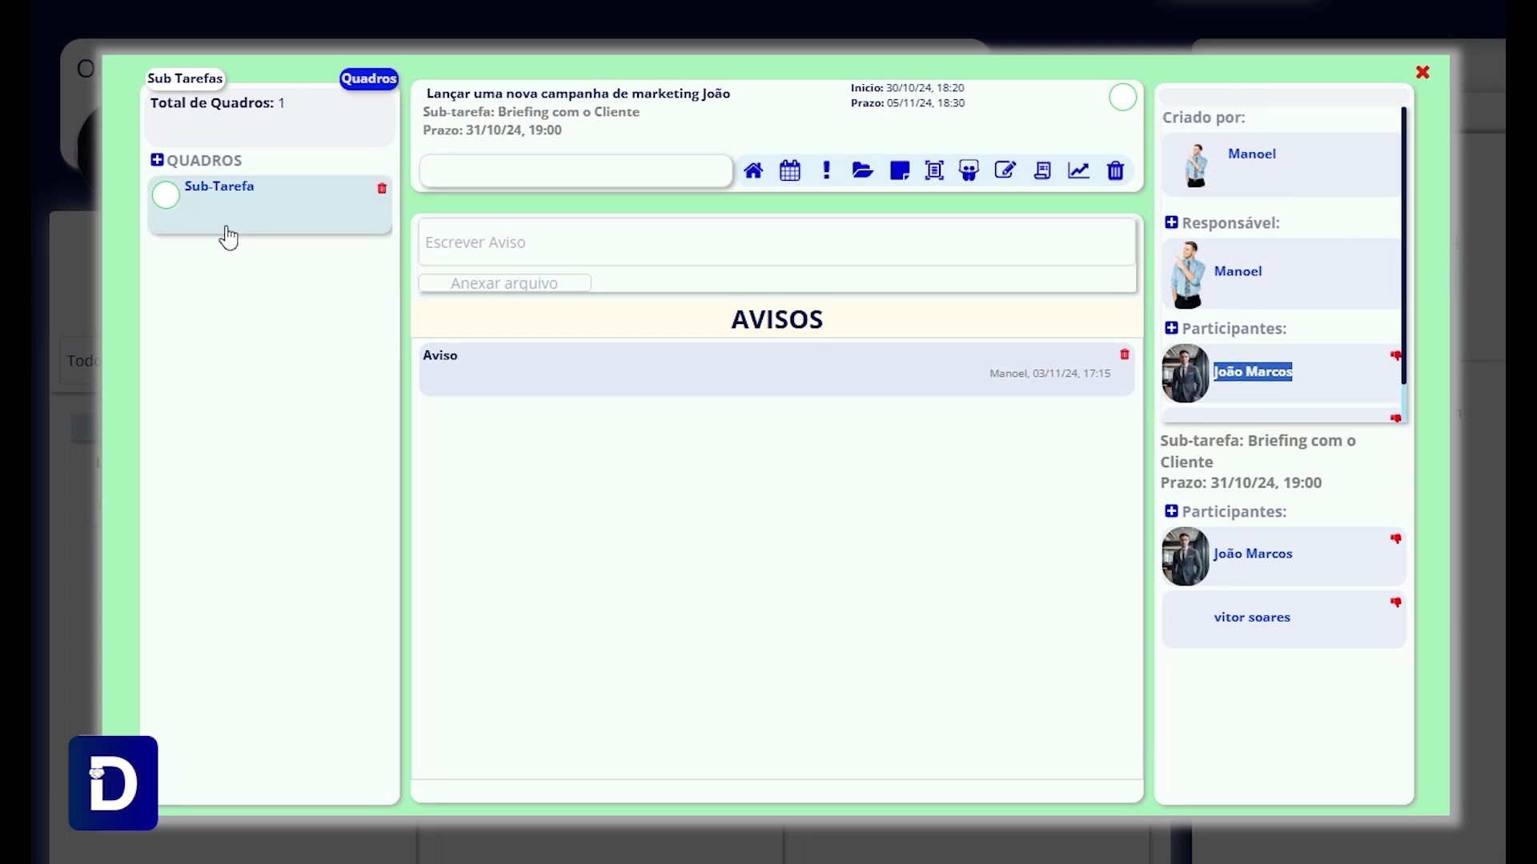
triple_click(1251, 383)
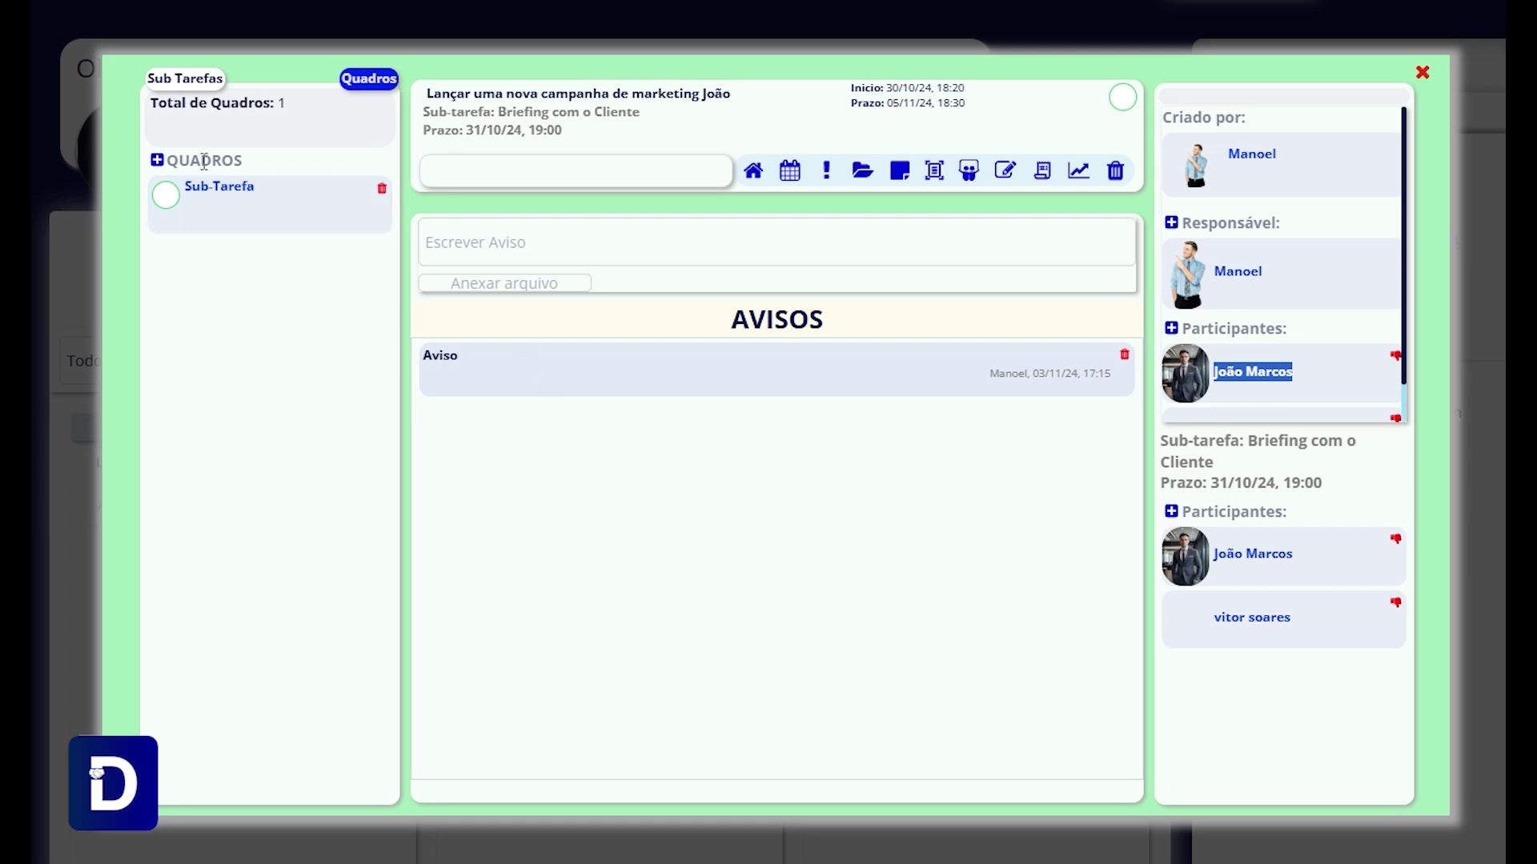
scroll(1261, 256, "down", 1)
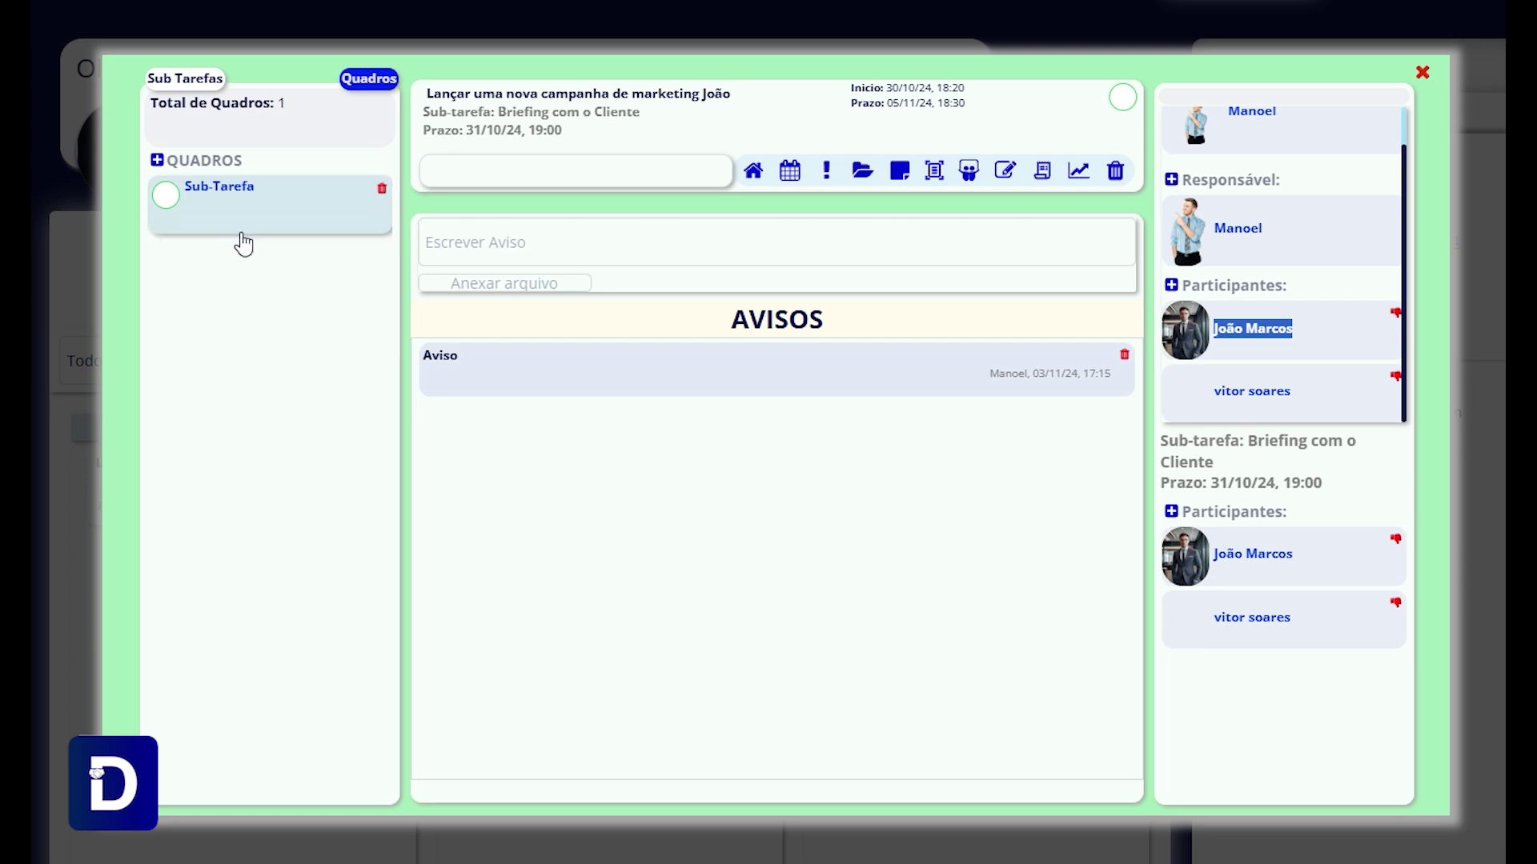
Return to the sub-tasks and browse several of them, including Criação de Conteúdo and Implementação da Campanha, ending on Briefing com o Cliente.
left_click(210, 80)
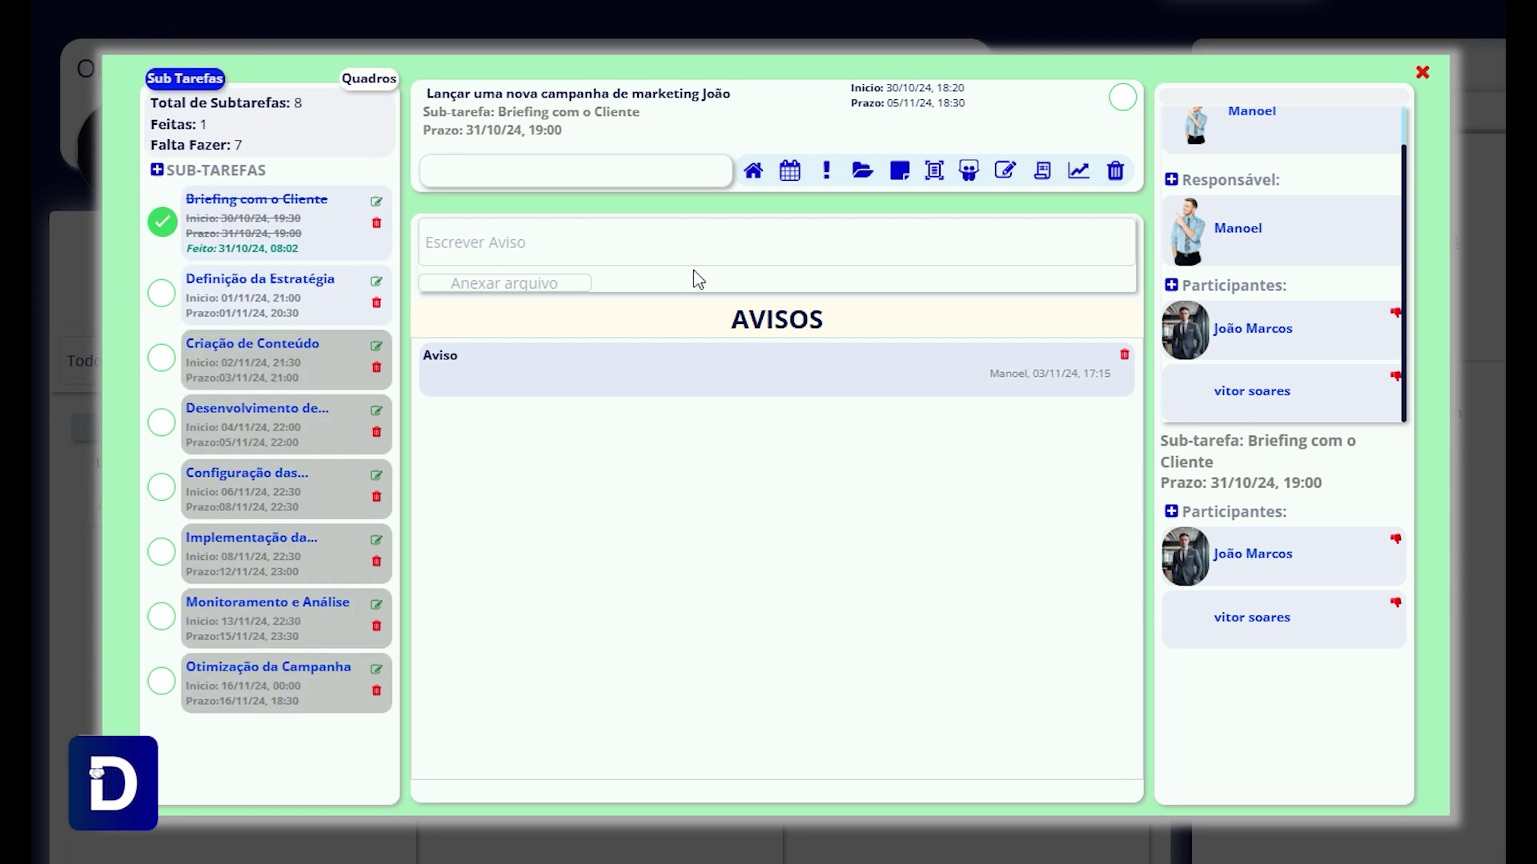
left_click(263, 295)
left_click(272, 362)
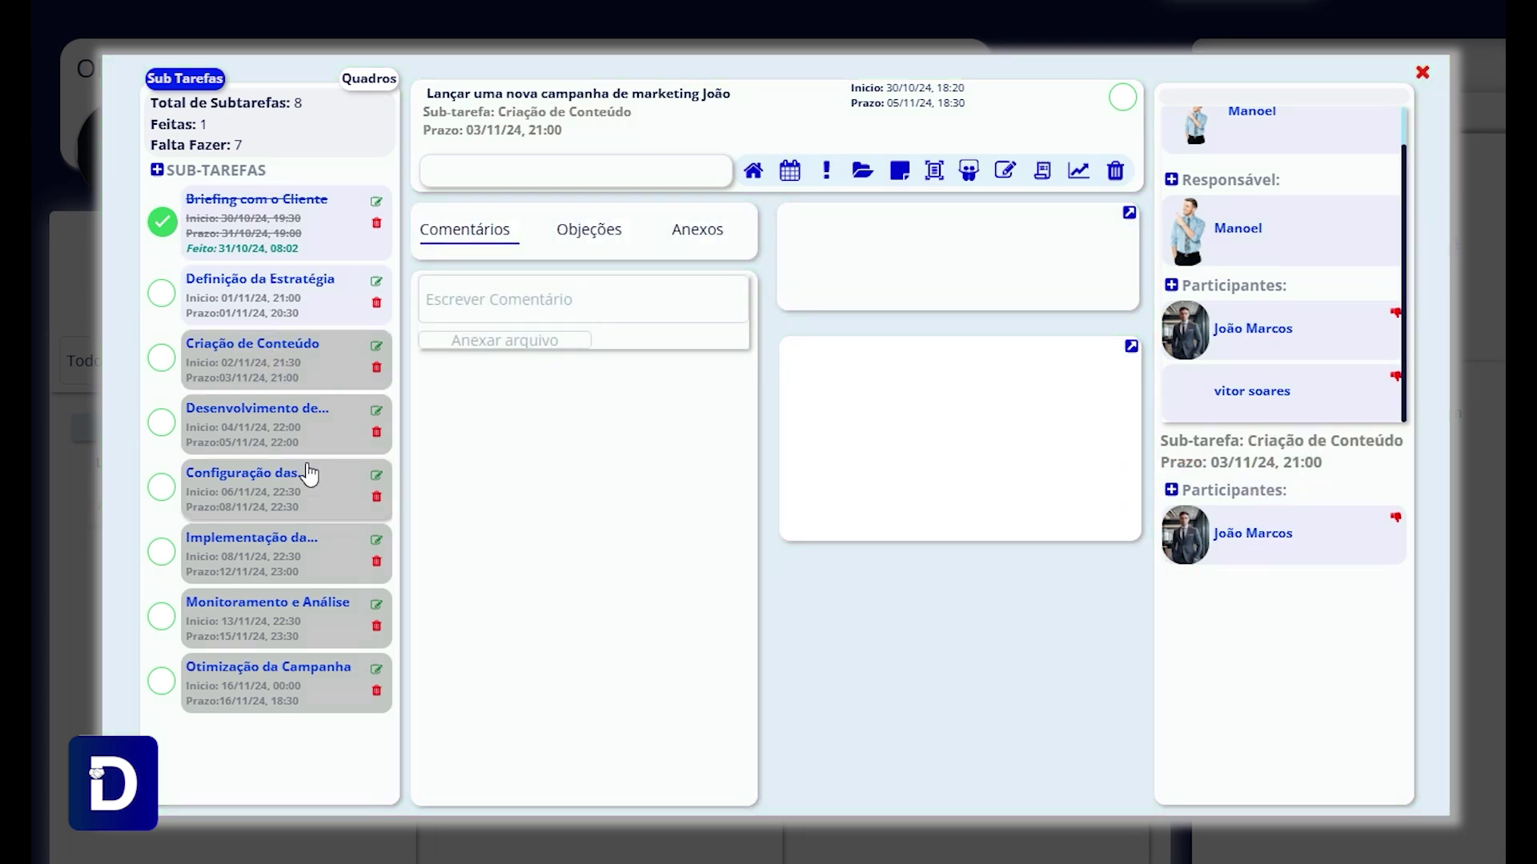
left_click(288, 500)
left_click(268, 574)
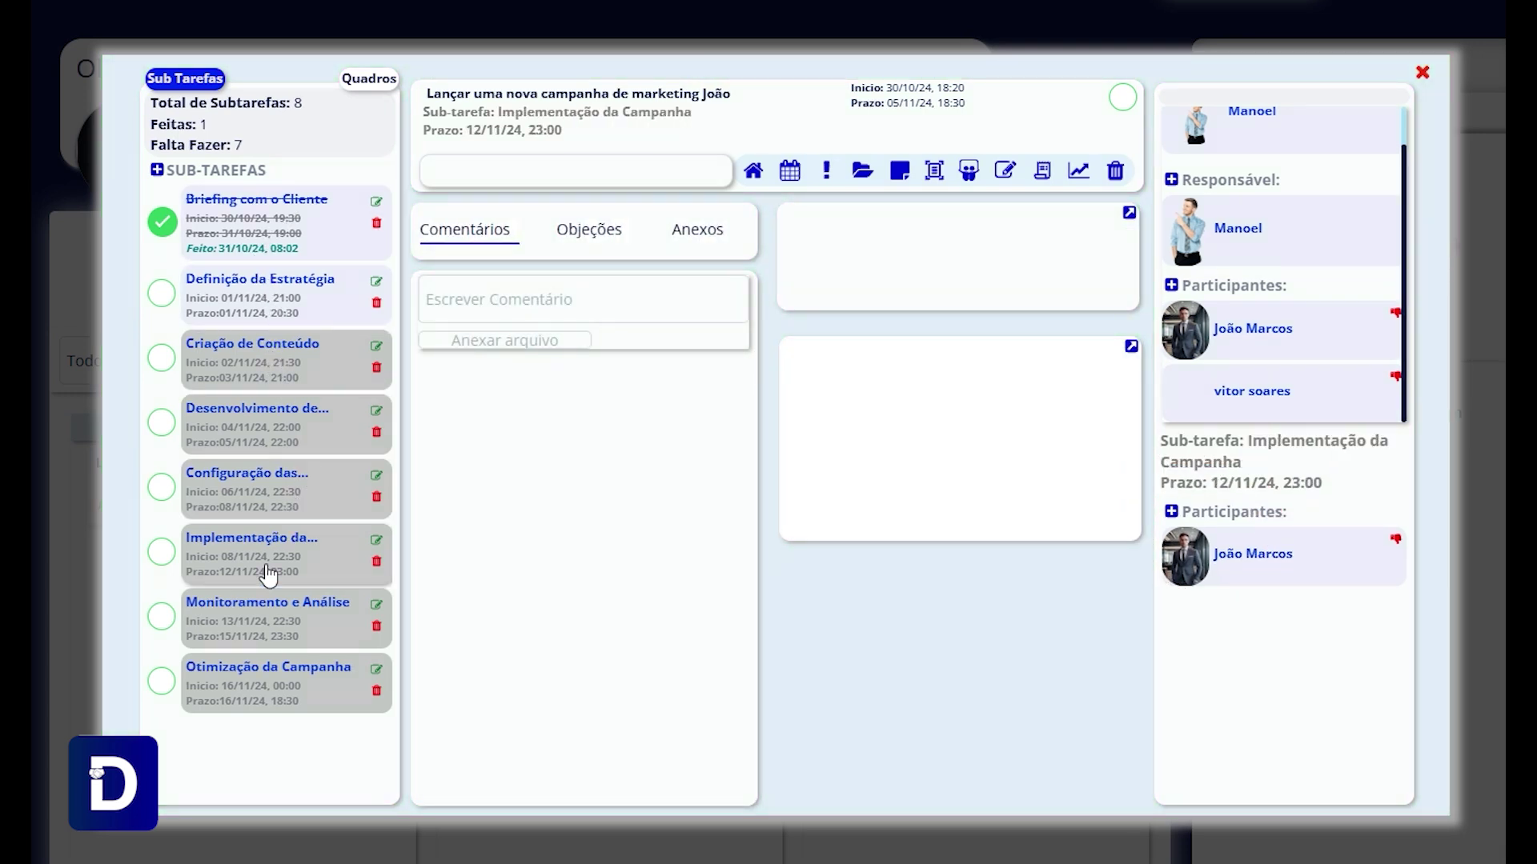
left_click(264, 214)
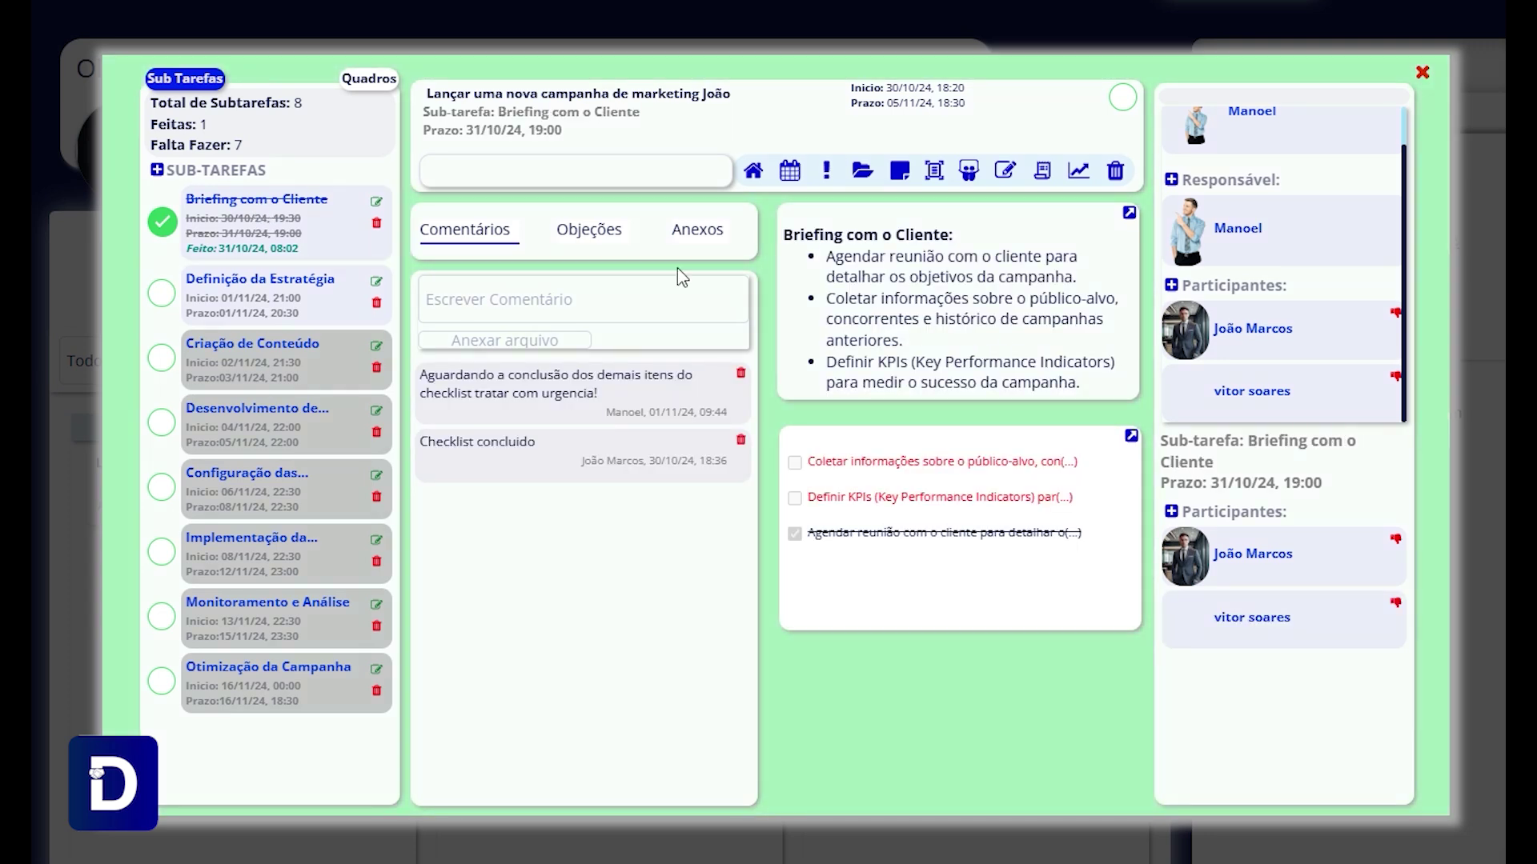
Open the new sub-task form, turn off adding all parent-task participants, and close the form without registering a sub-task.
left_click(157, 171)
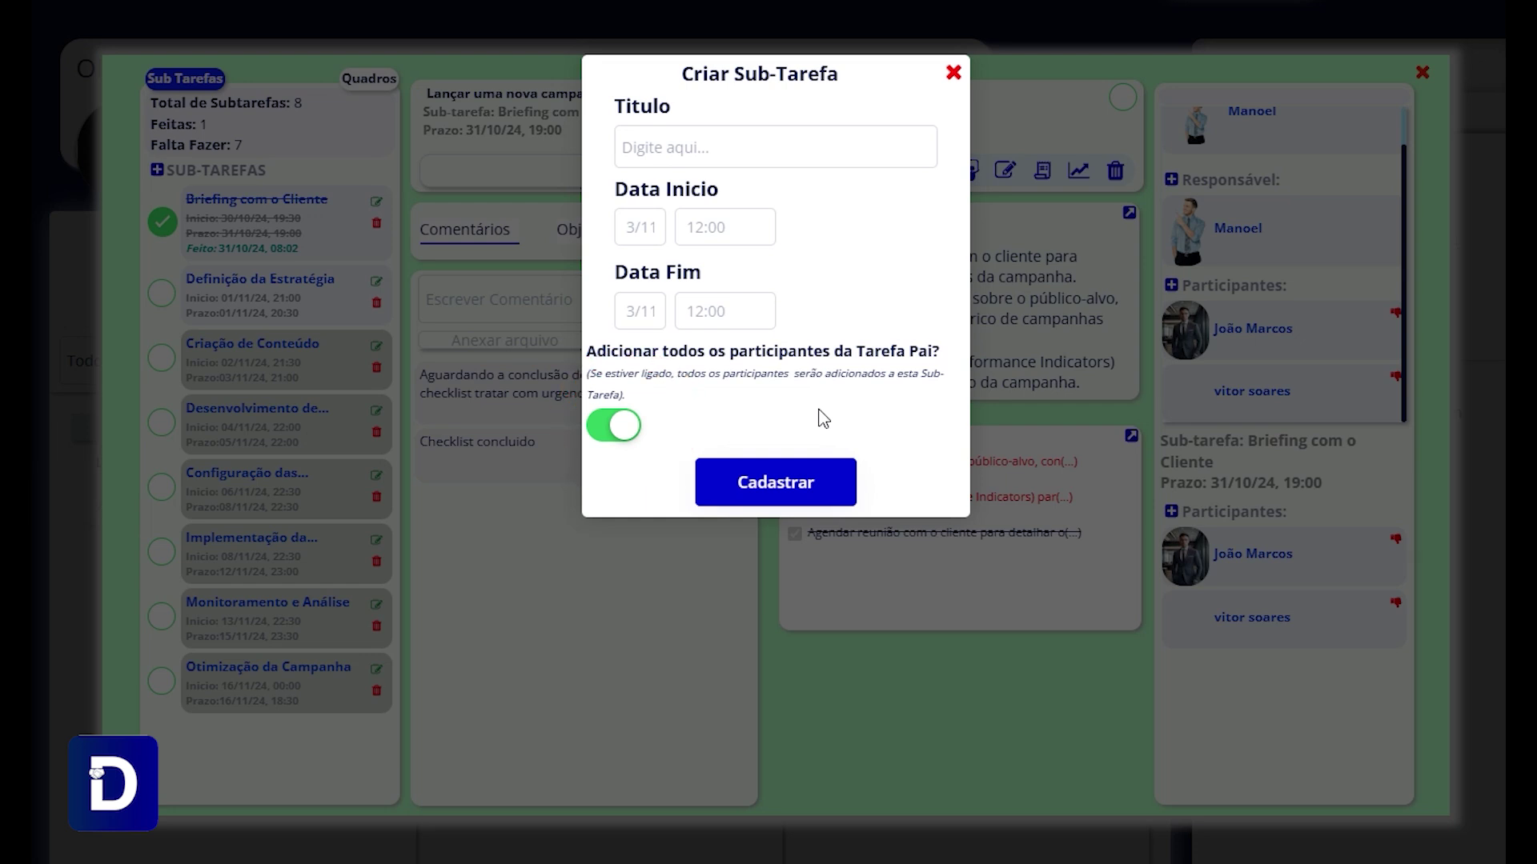
left_click(626, 432)
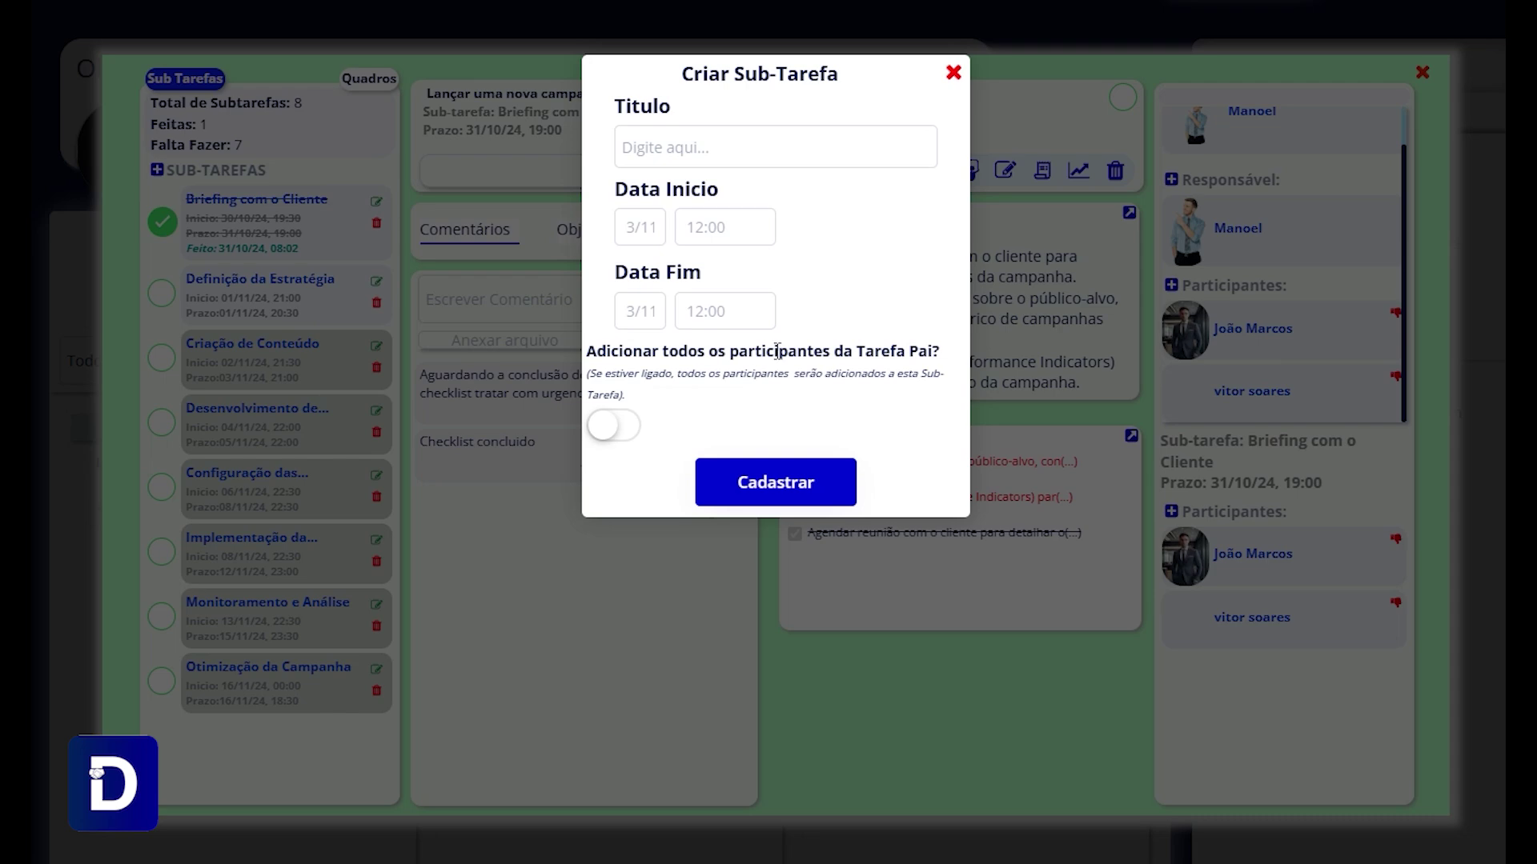
left_click(951, 78)
Open the Definição da Estratégia sub-task and remove its only participant.
left_click(262, 297)
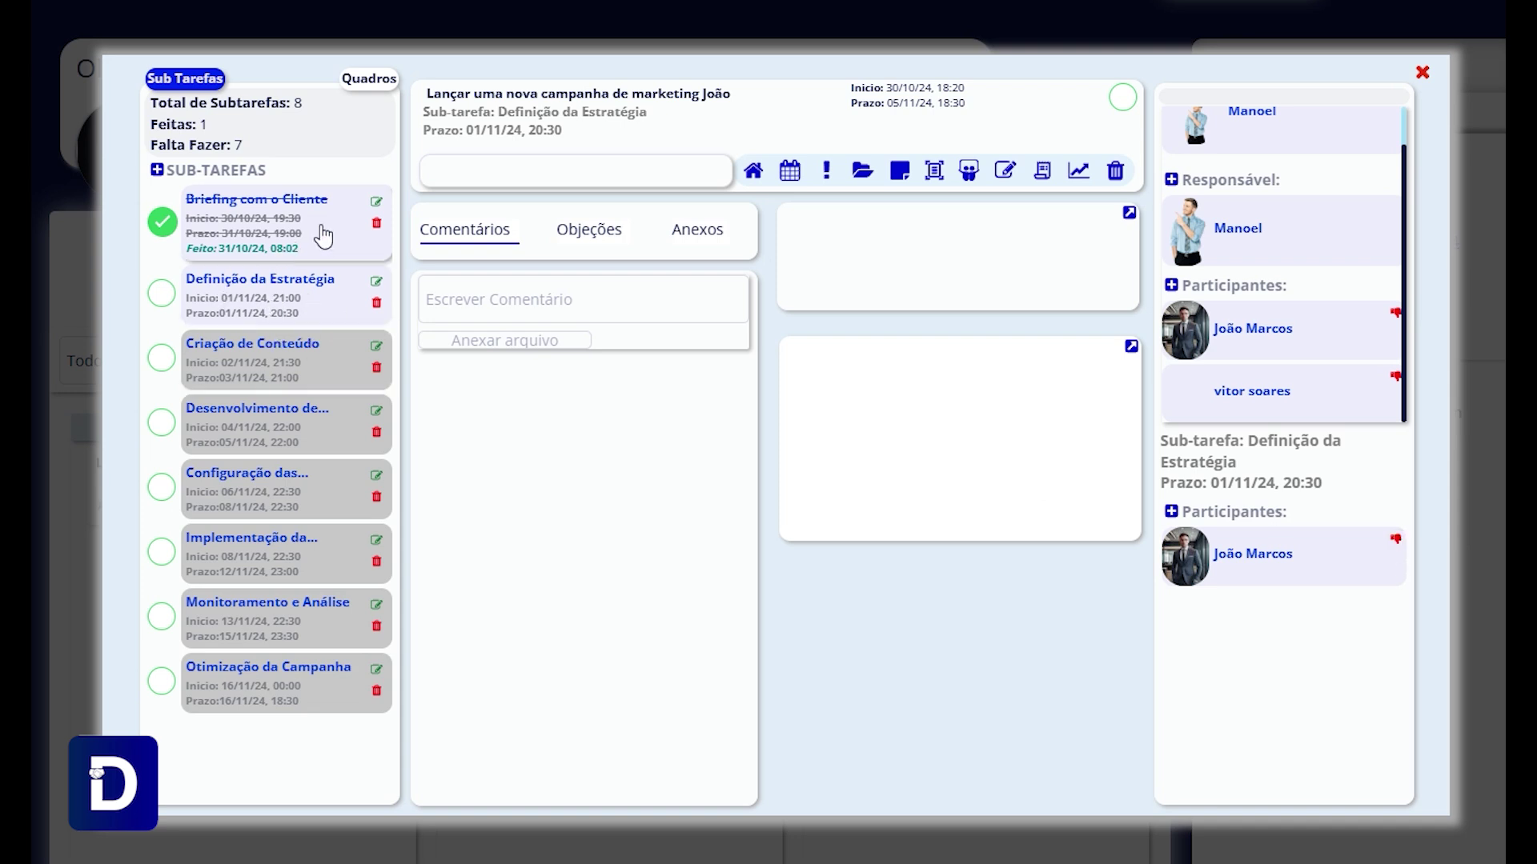
triple_click(1233, 554)
left_click(1396, 540)
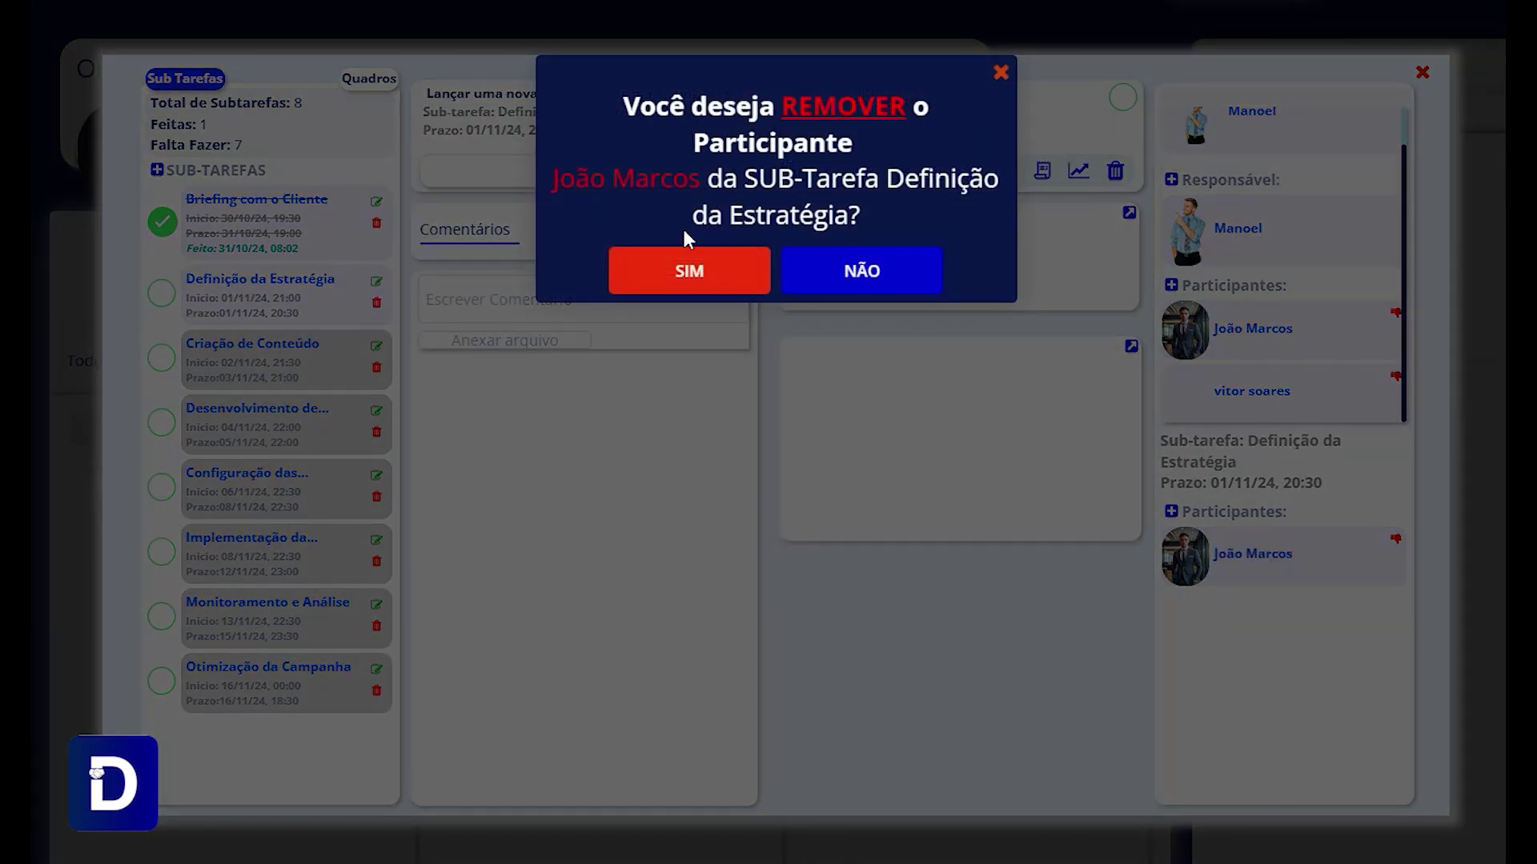
left_click(670, 280)
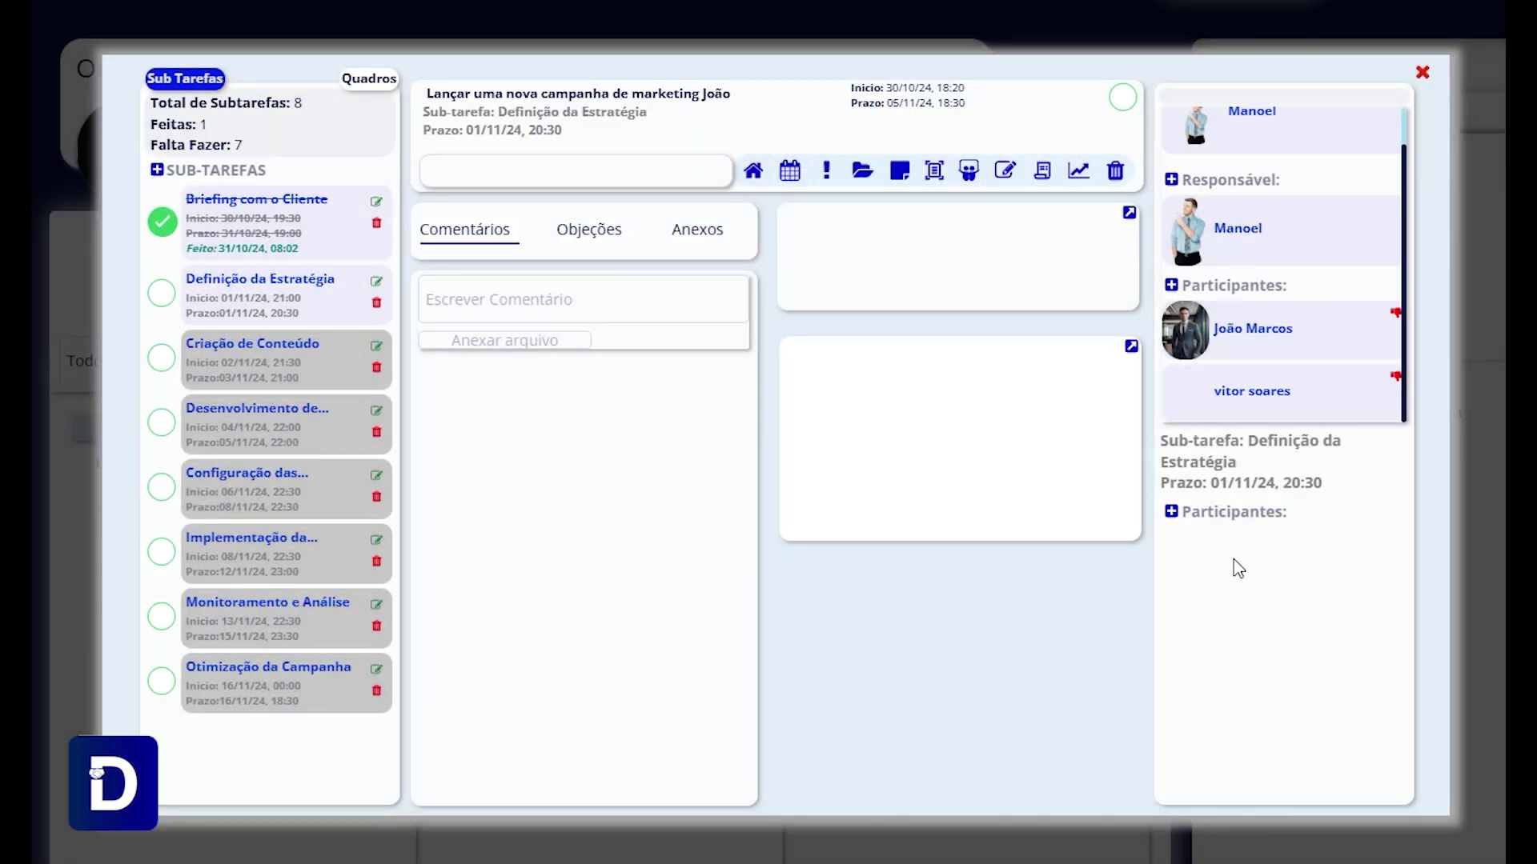
Switch to the participant's window, try to open the Definição da Estratégia sub-task, and dismiss the alert.
key("alt+Tab")
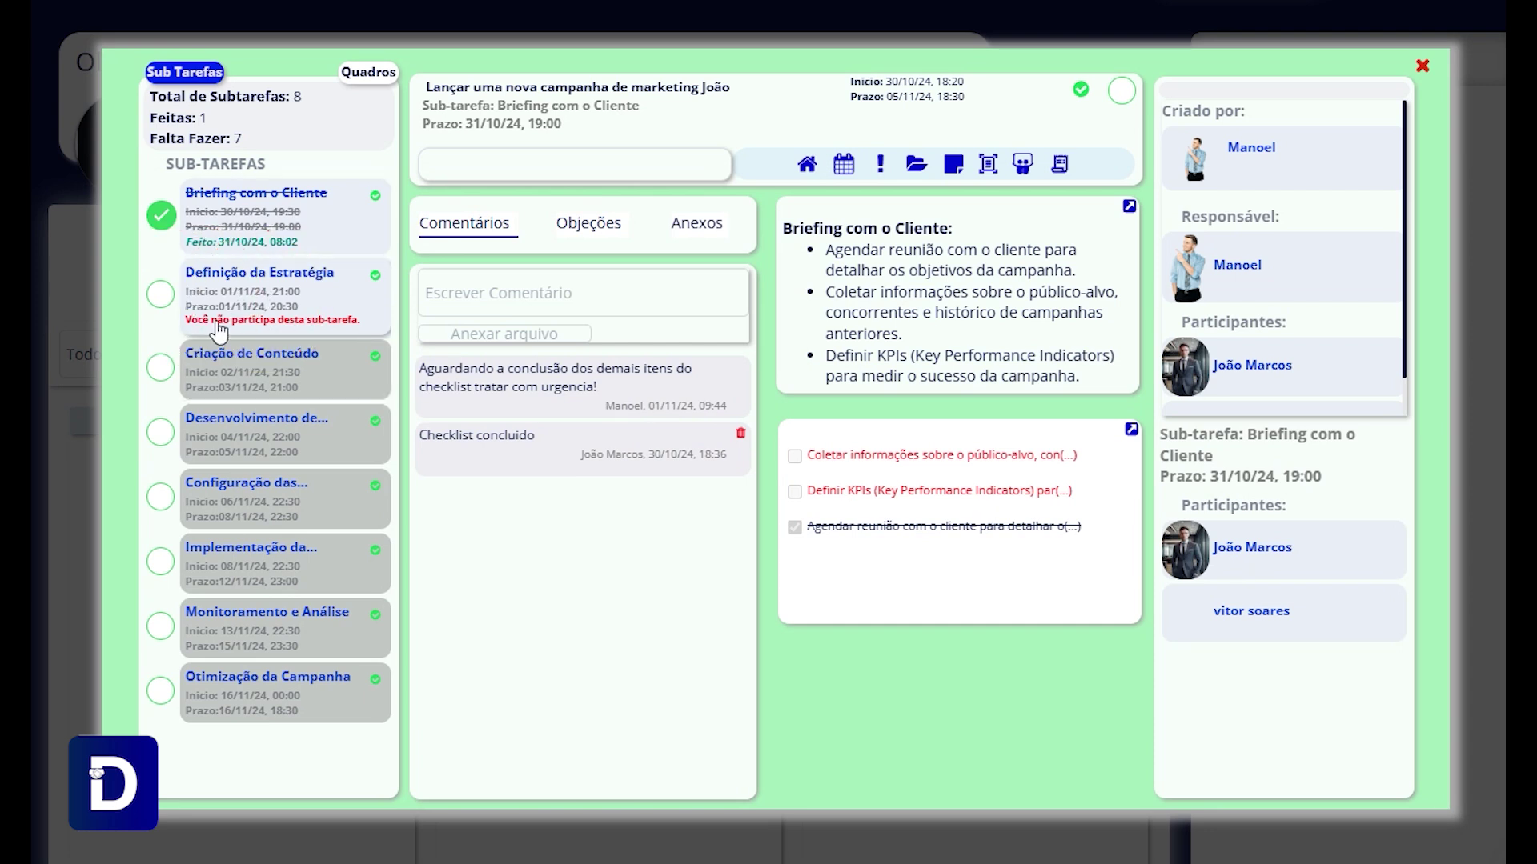
left_click(300, 317)
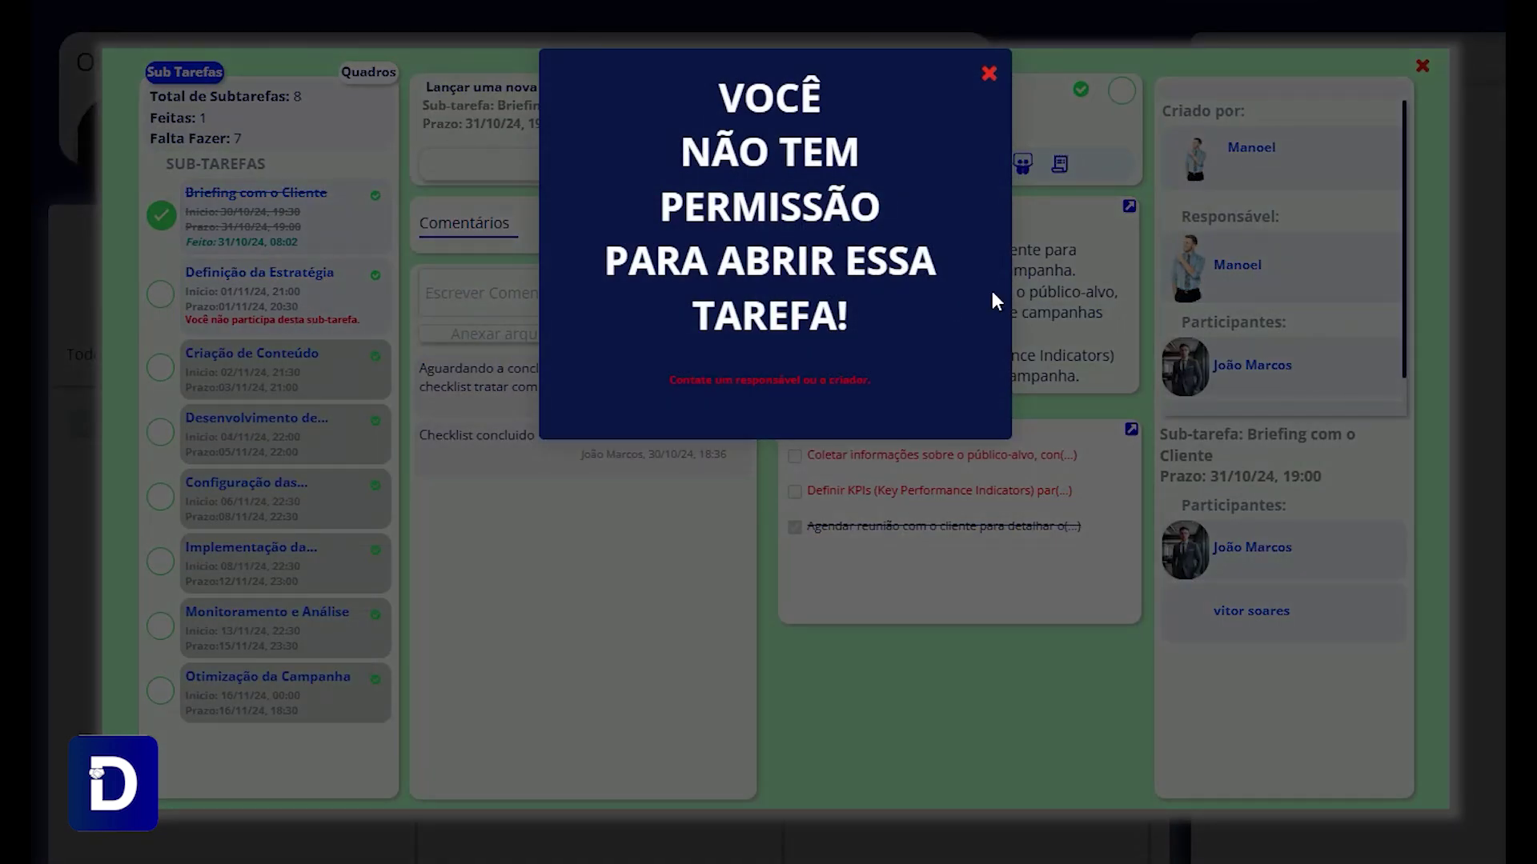
left_click(990, 74)
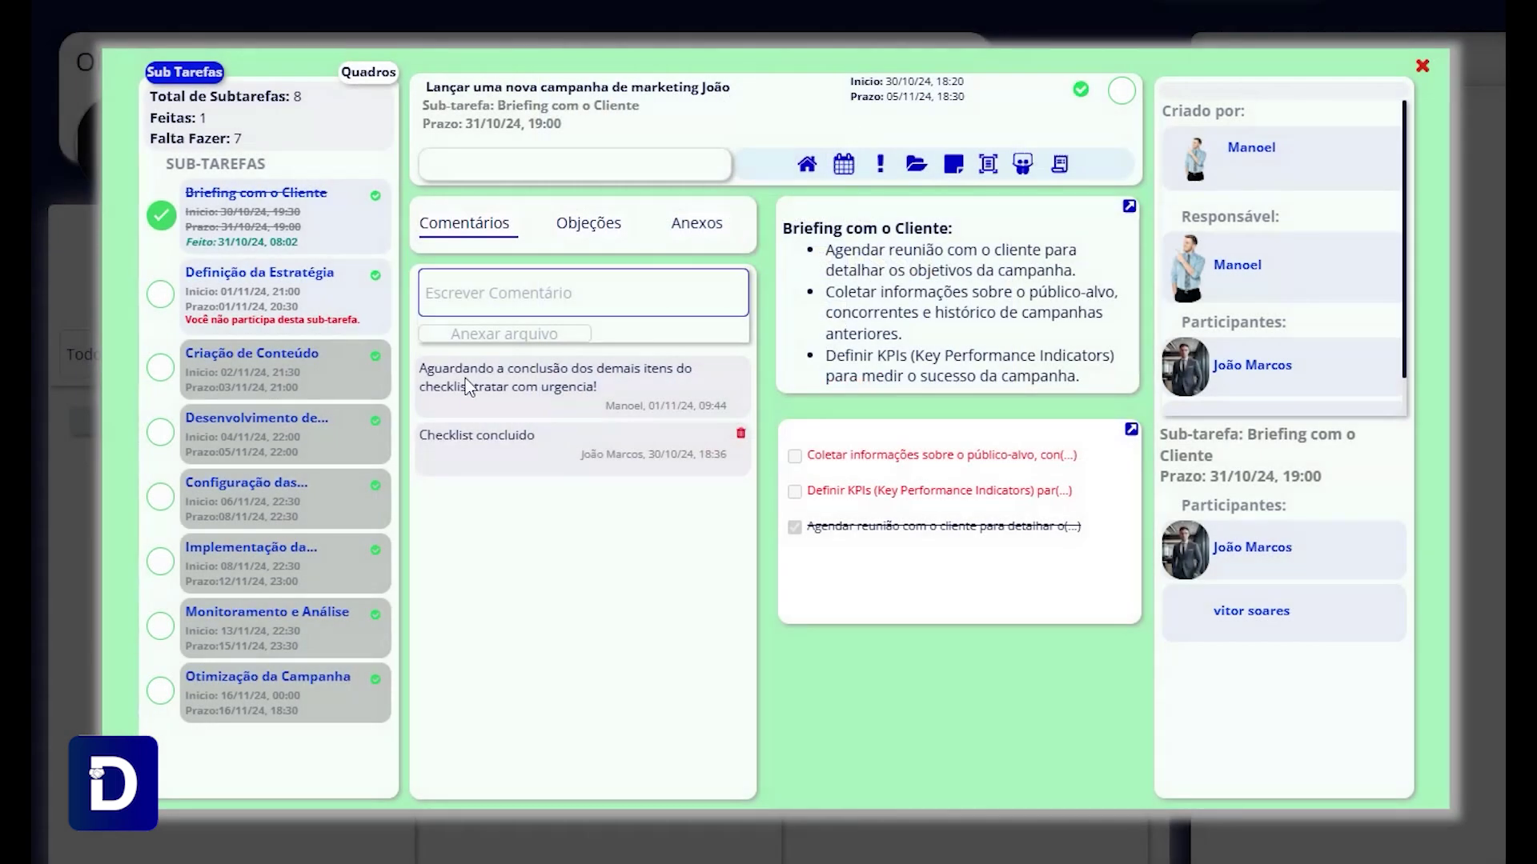
Inspect the comment entry field of Briefing com o Cliente in both the participant's and the creator's windows.
left_click(596, 295)
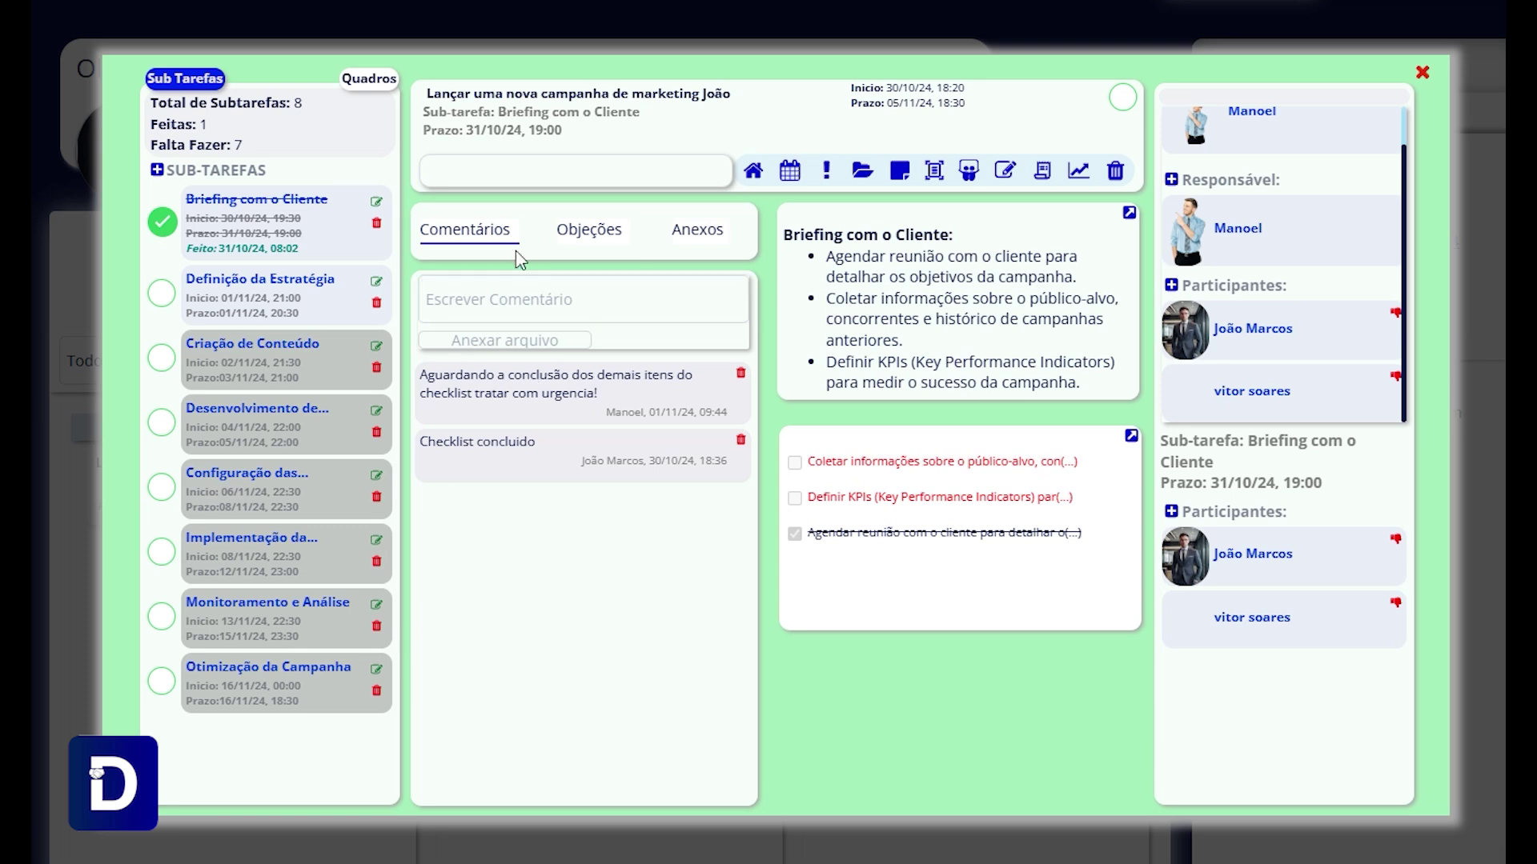
left_click(573, 292)
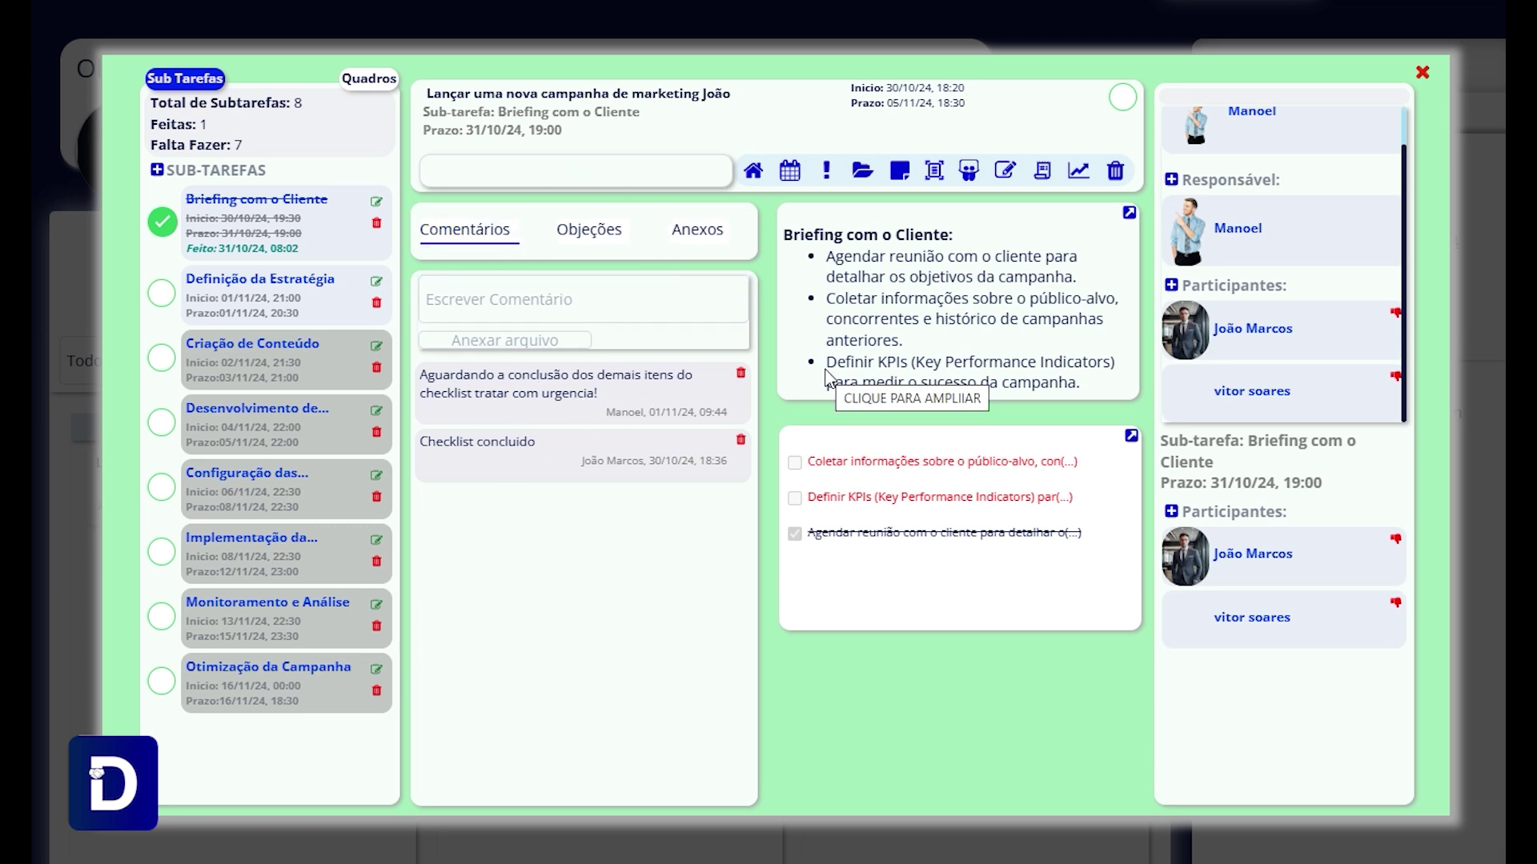
View the objections and attachments of the Briefing com o Cliente sub-task, and return to its comments.
left_click(588, 229)
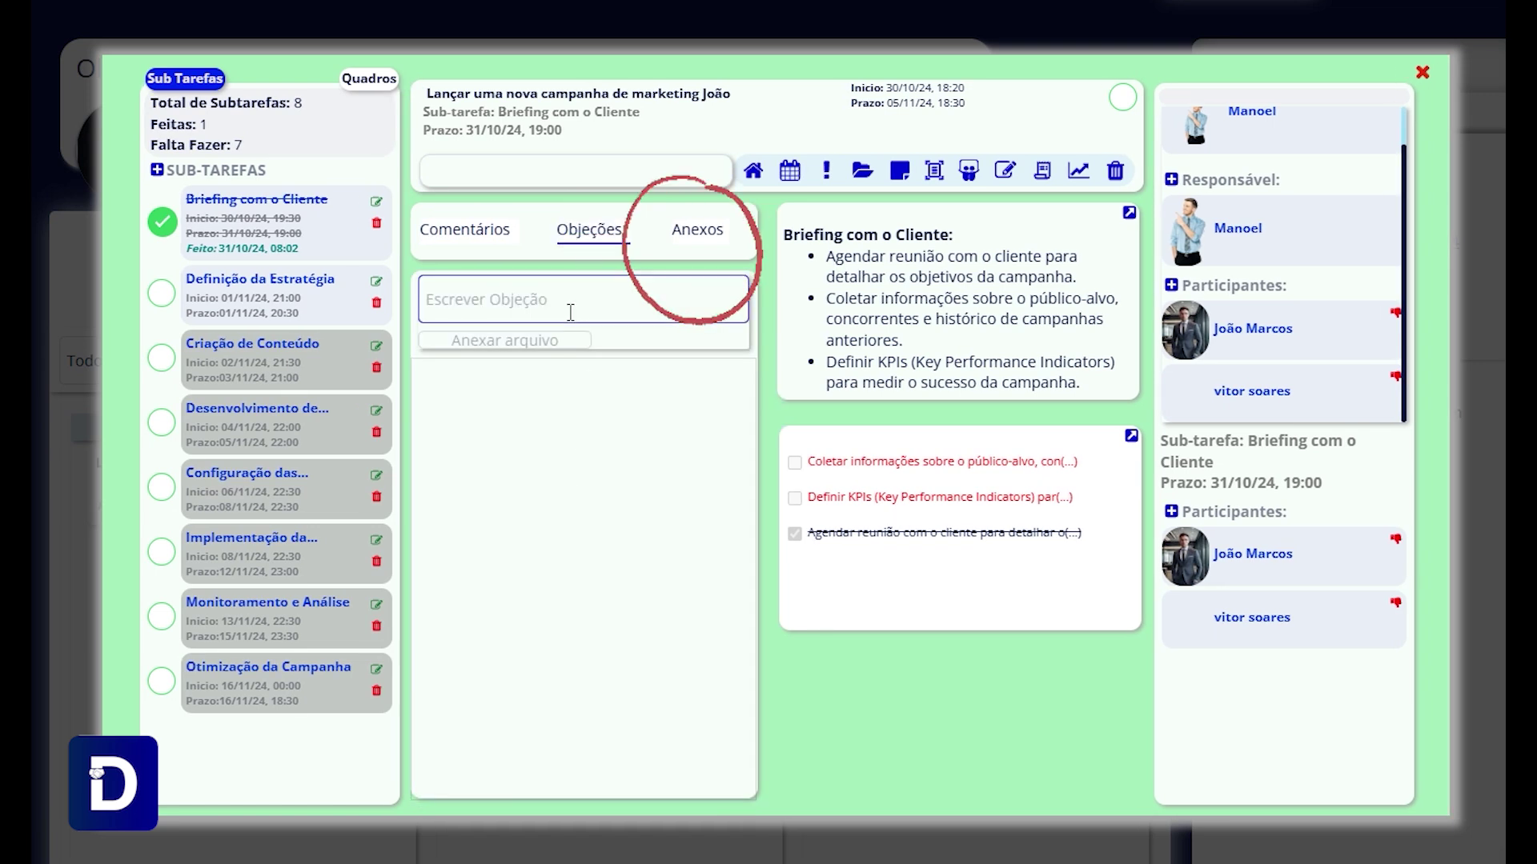
left_click(682, 230)
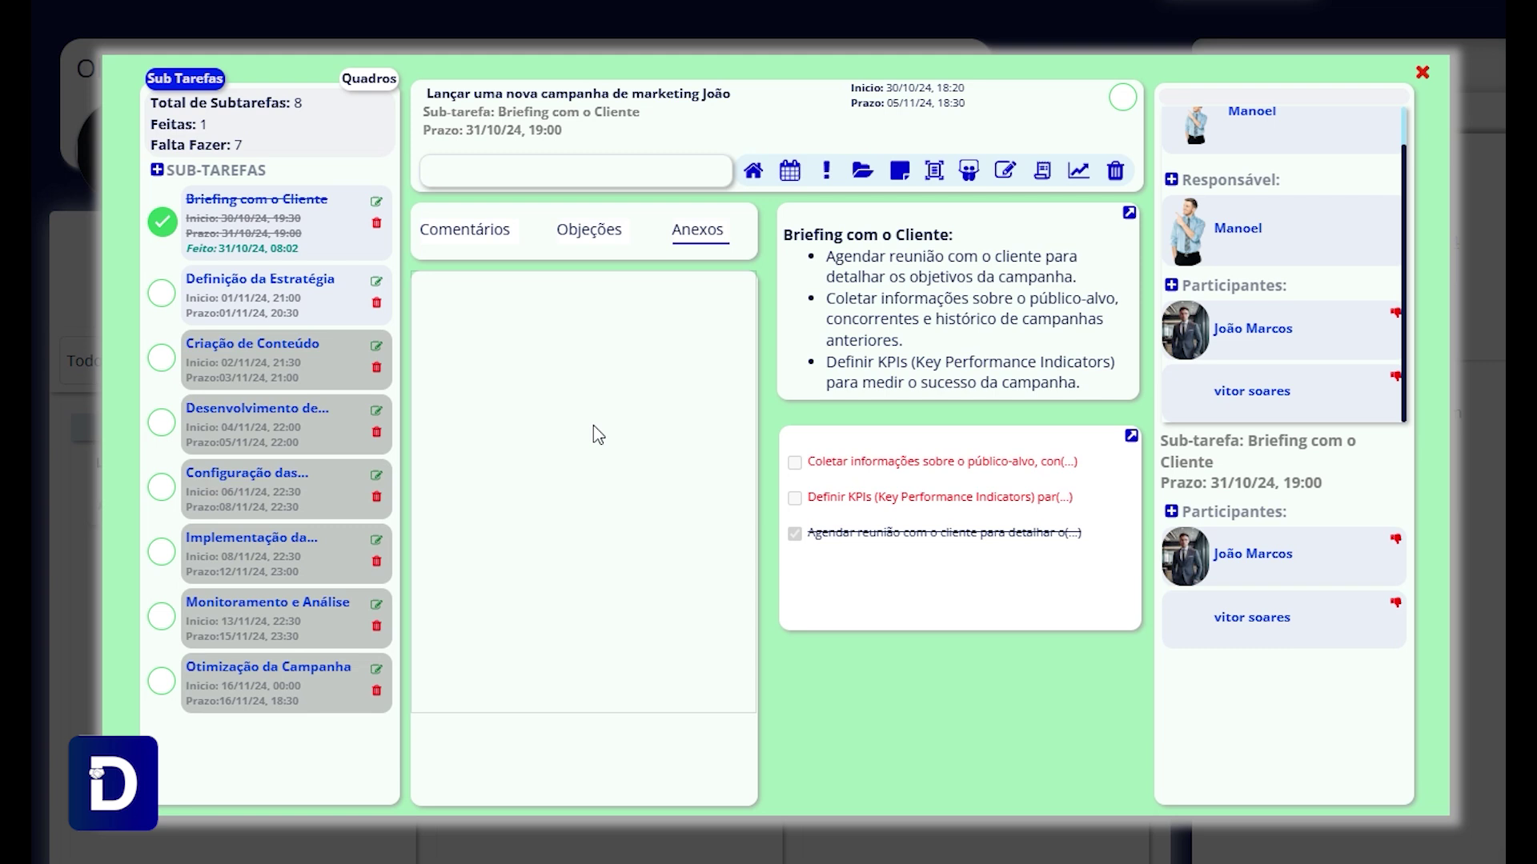
left_click(468, 230)
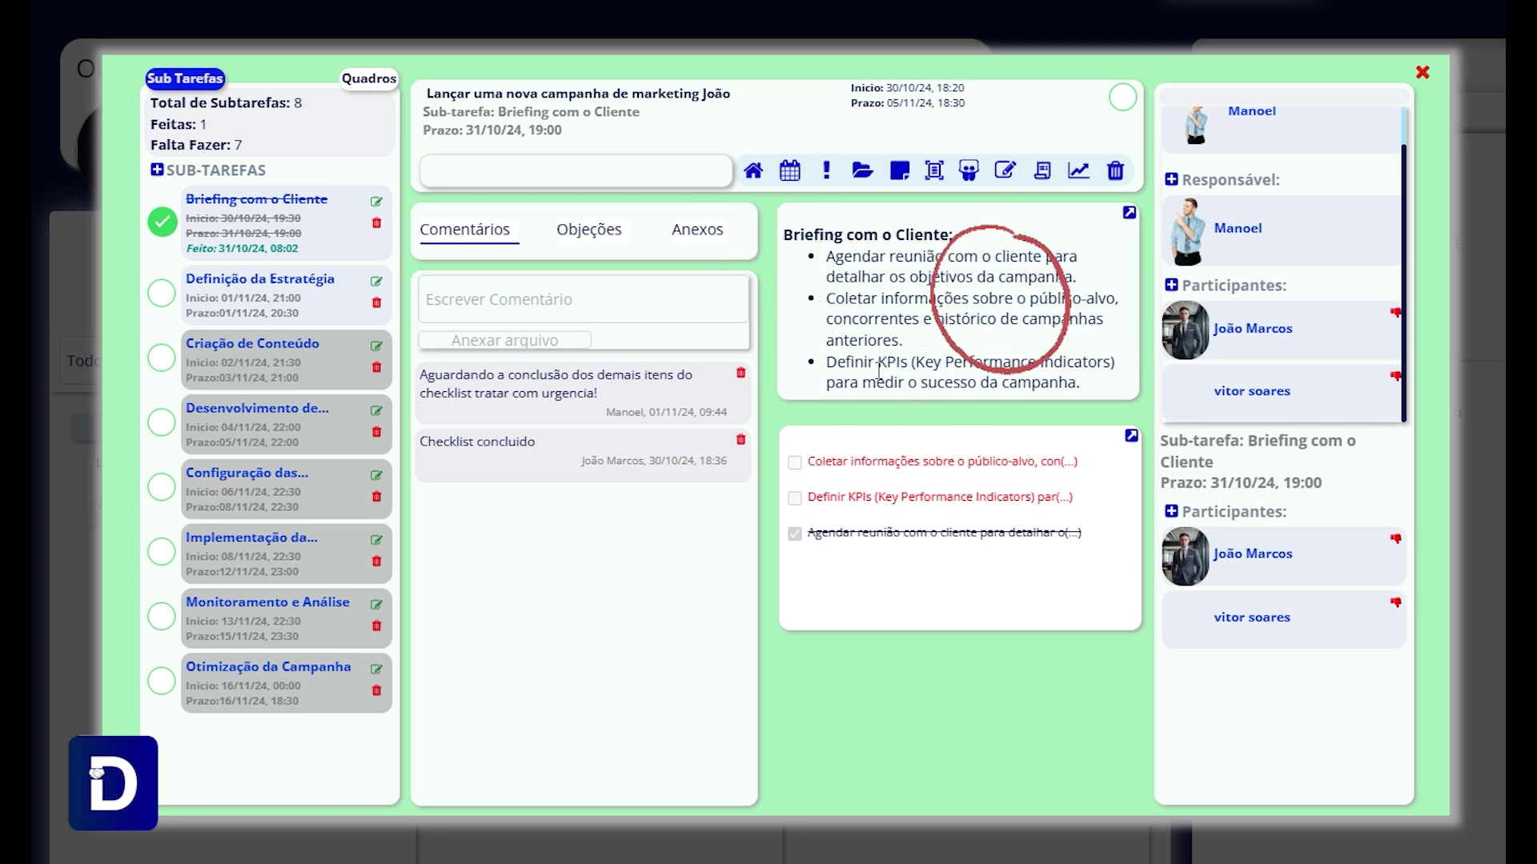
Expand the Briefing com o Cliente description, inspect its full text in the rich-text editor, and close it without saving.
left_click(1128, 214)
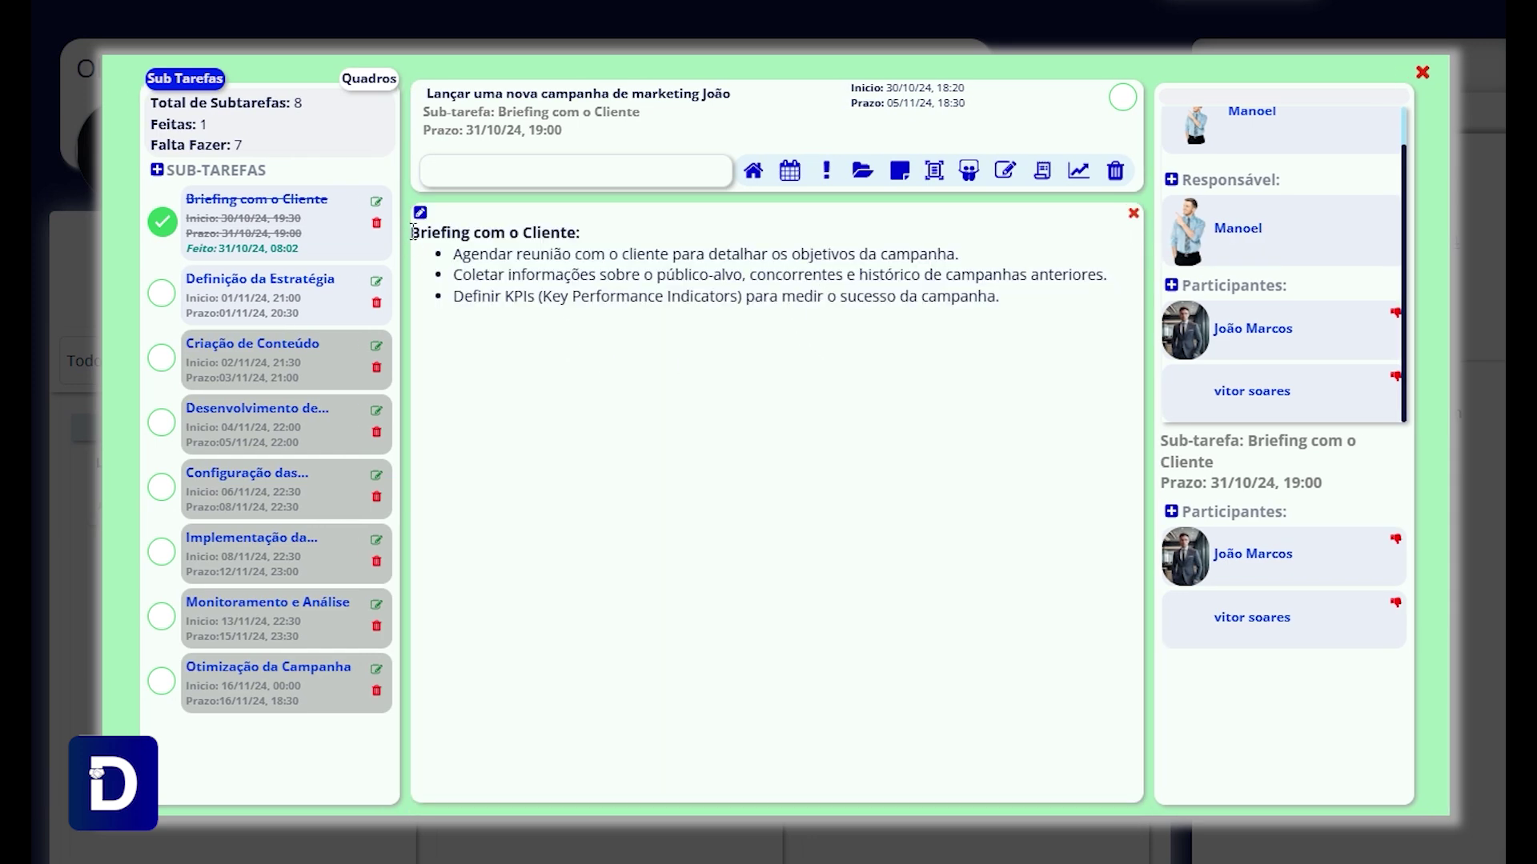
left_click_drag(418, 232, 978, 410)
left_click(993, 436)
left_click(420, 213)
key("ctrl+a")
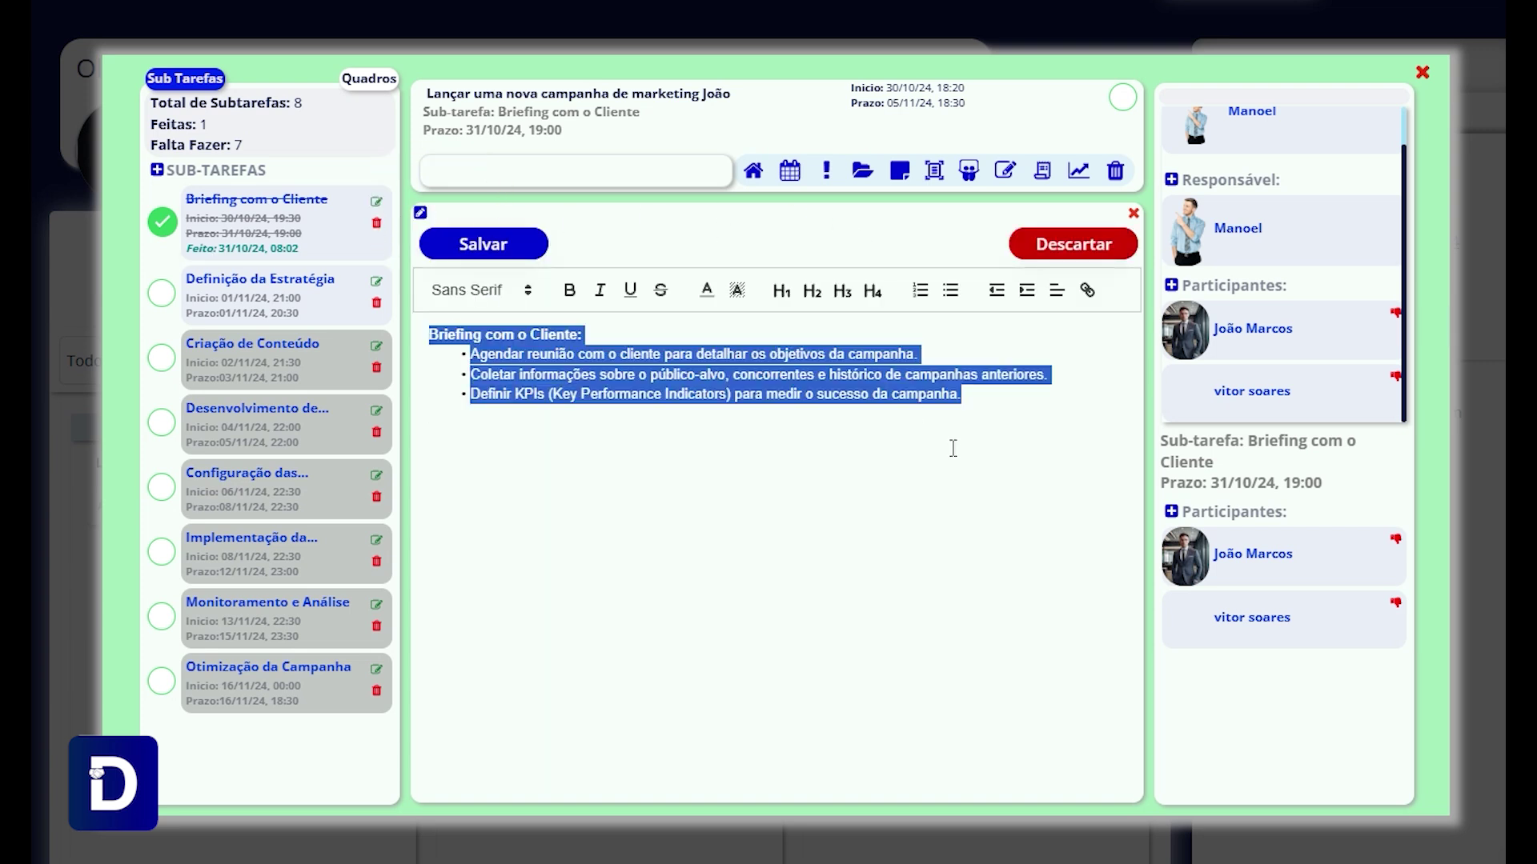
left_click(953, 468)
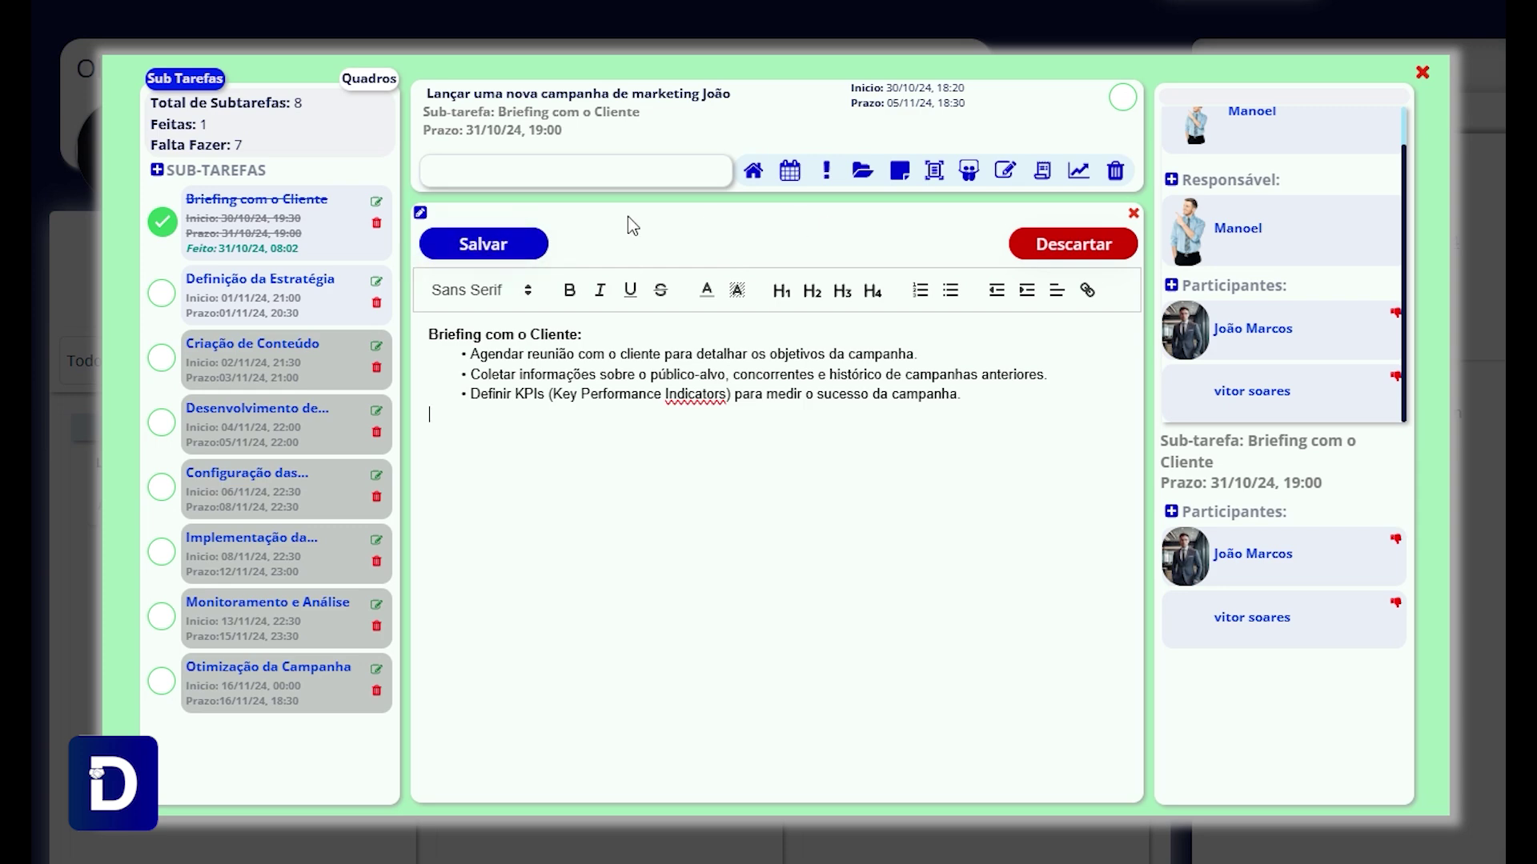
left_click(1131, 214)
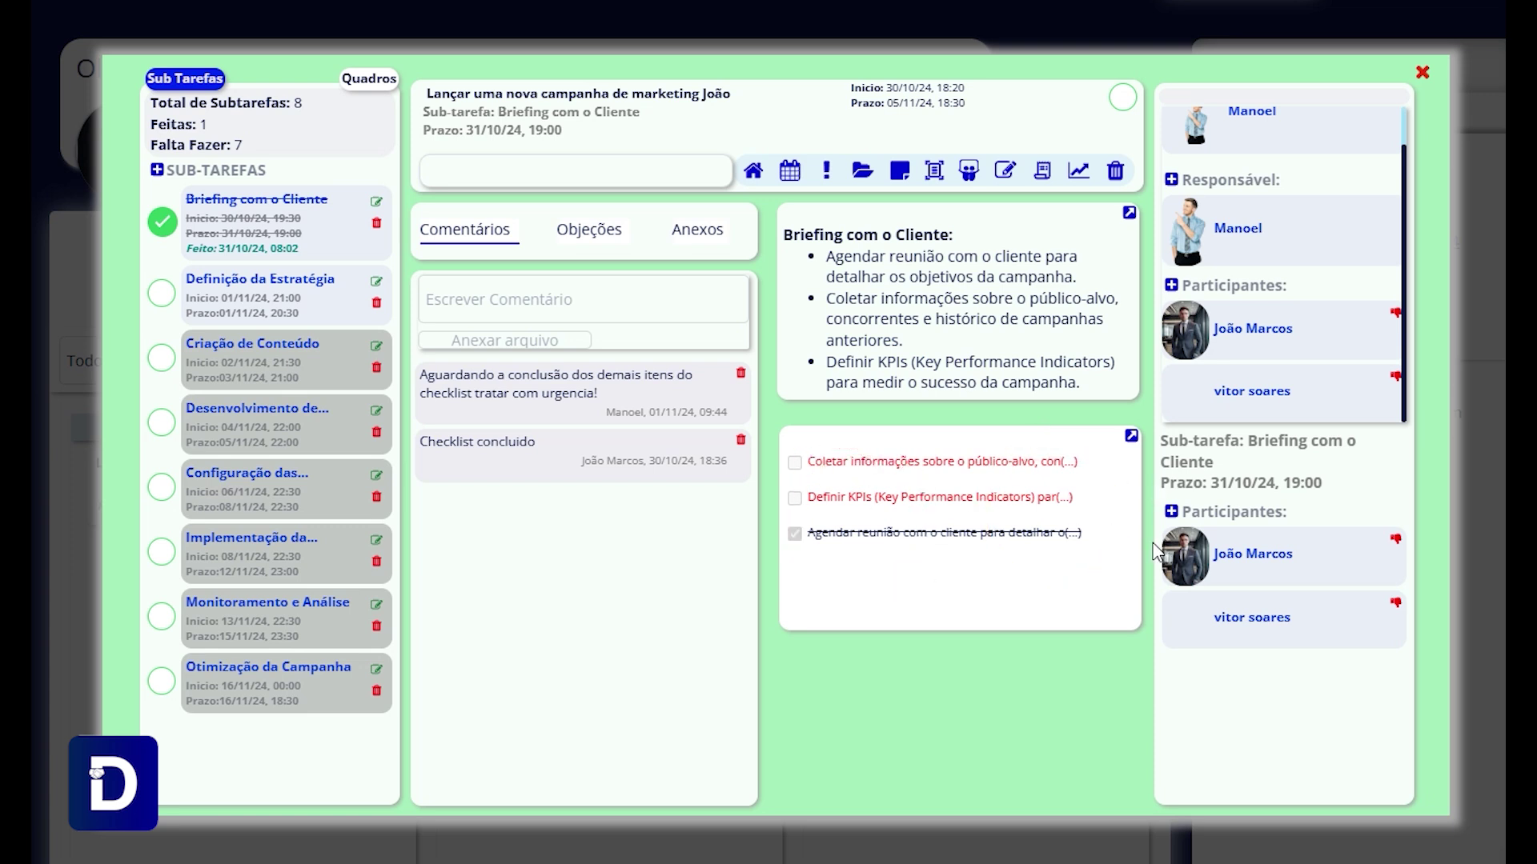
Expand the sub-task's checklist, open the new item form, and inspect its deadline calendar and delegation options.
left_click(1130, 436)
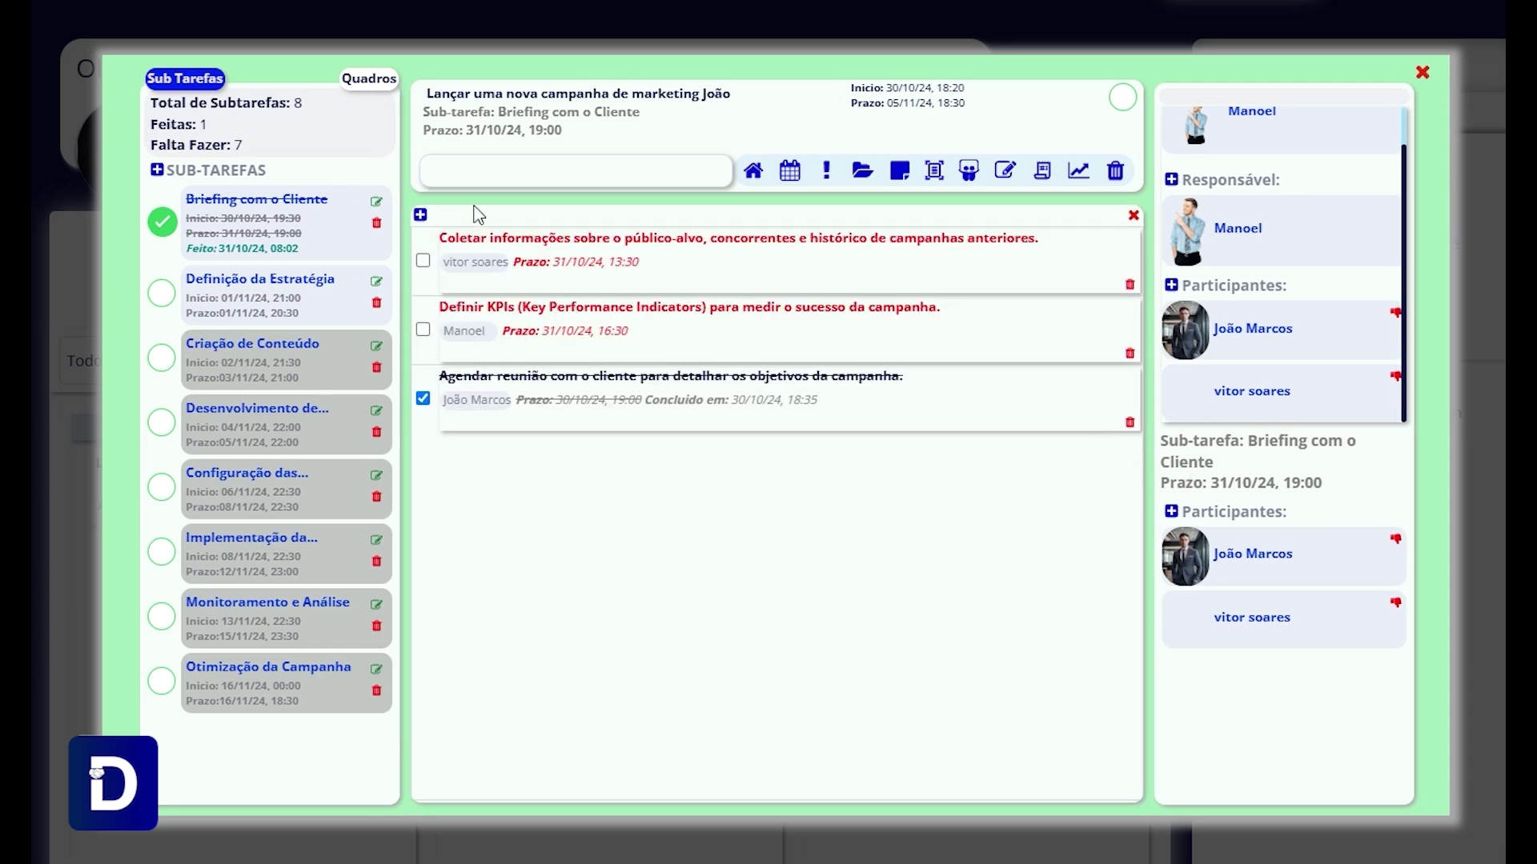
left_click(419, 216)
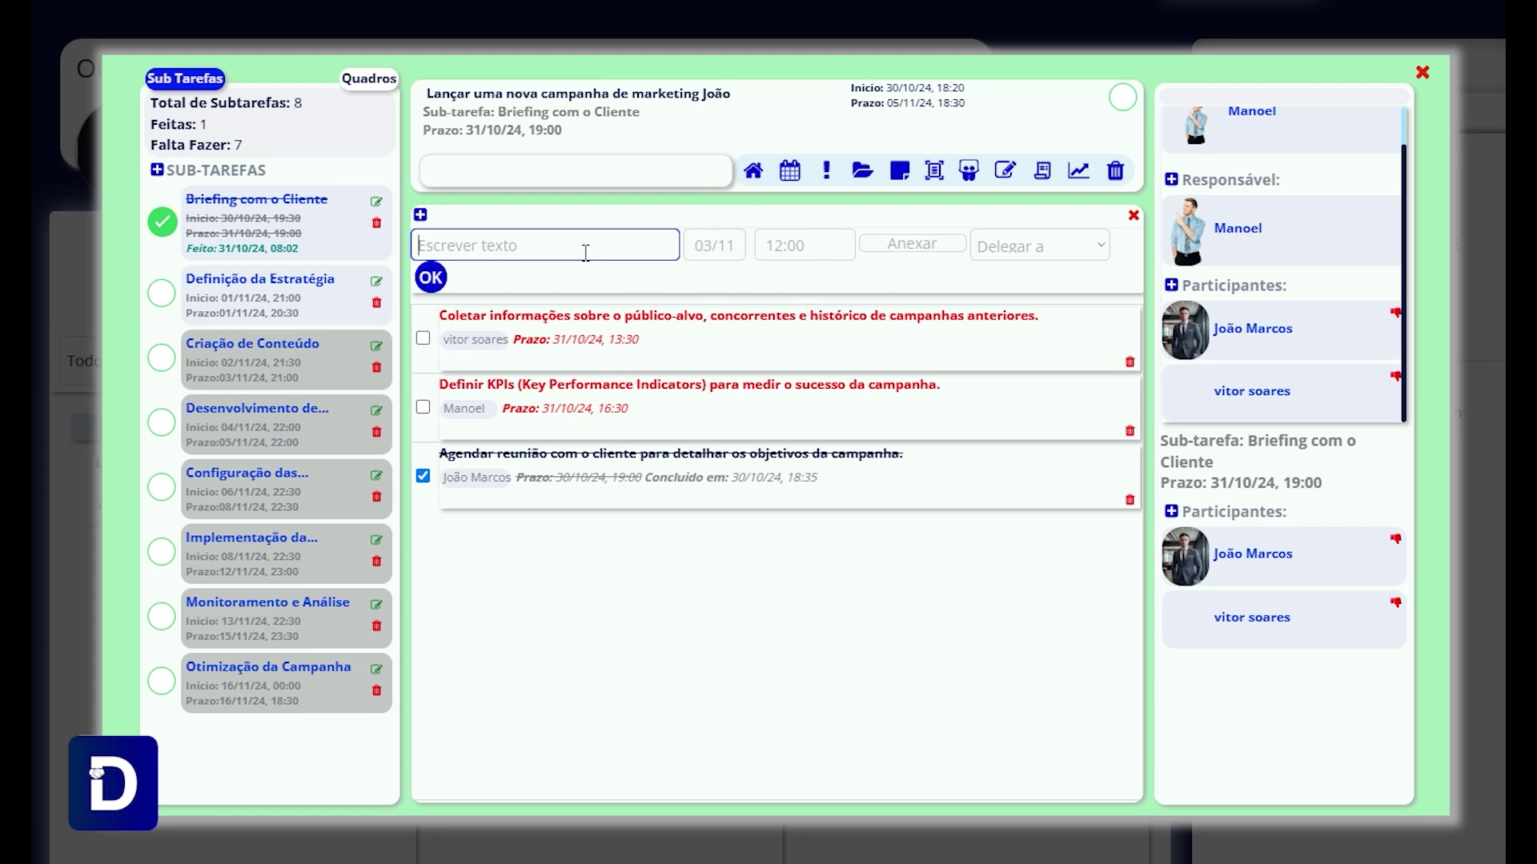
left_click(722, 255)
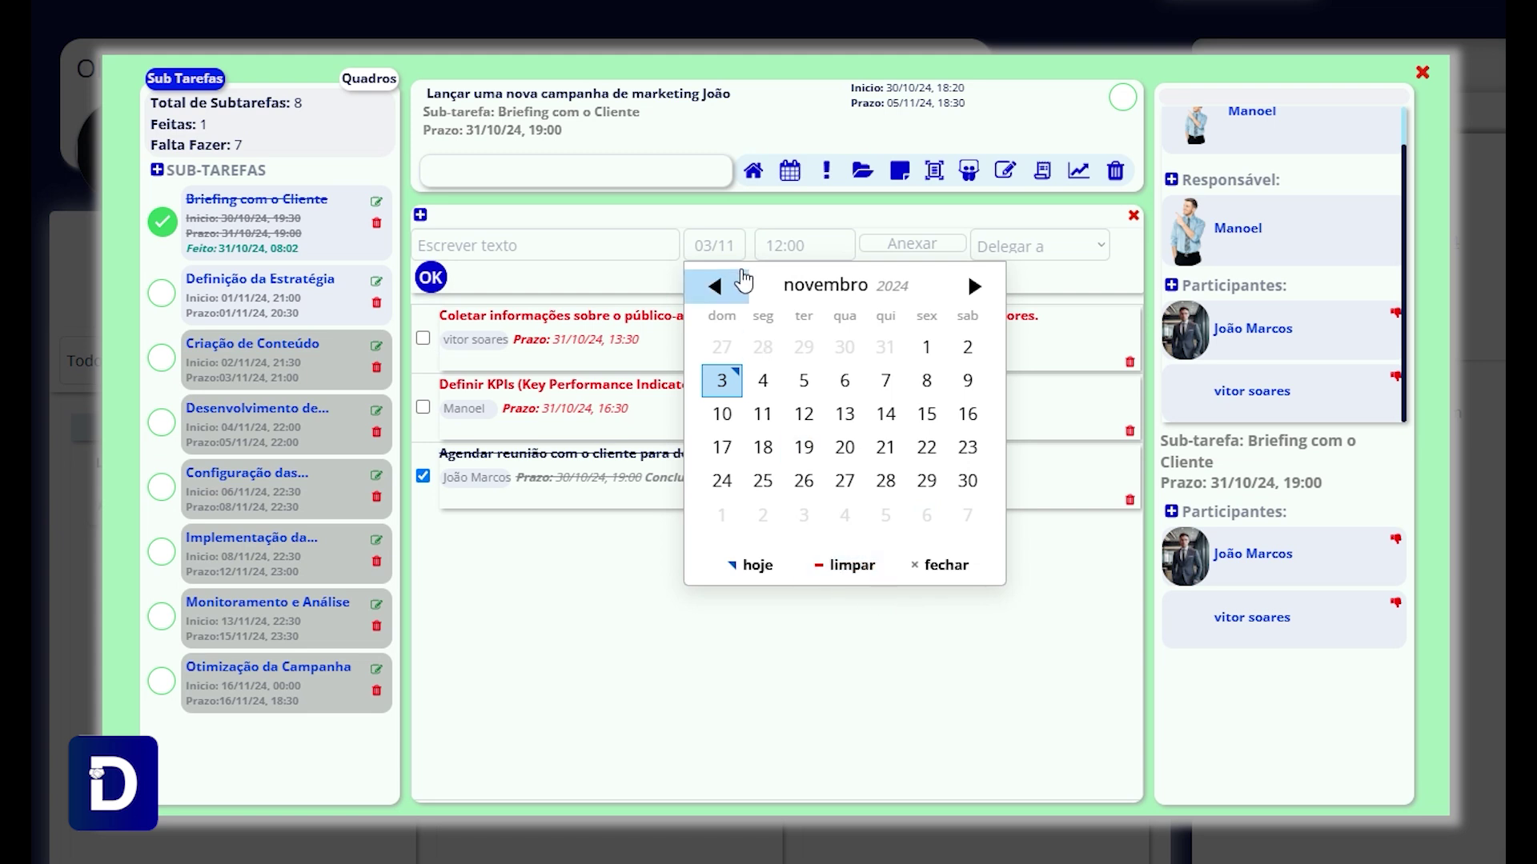
left_click(695, 220)
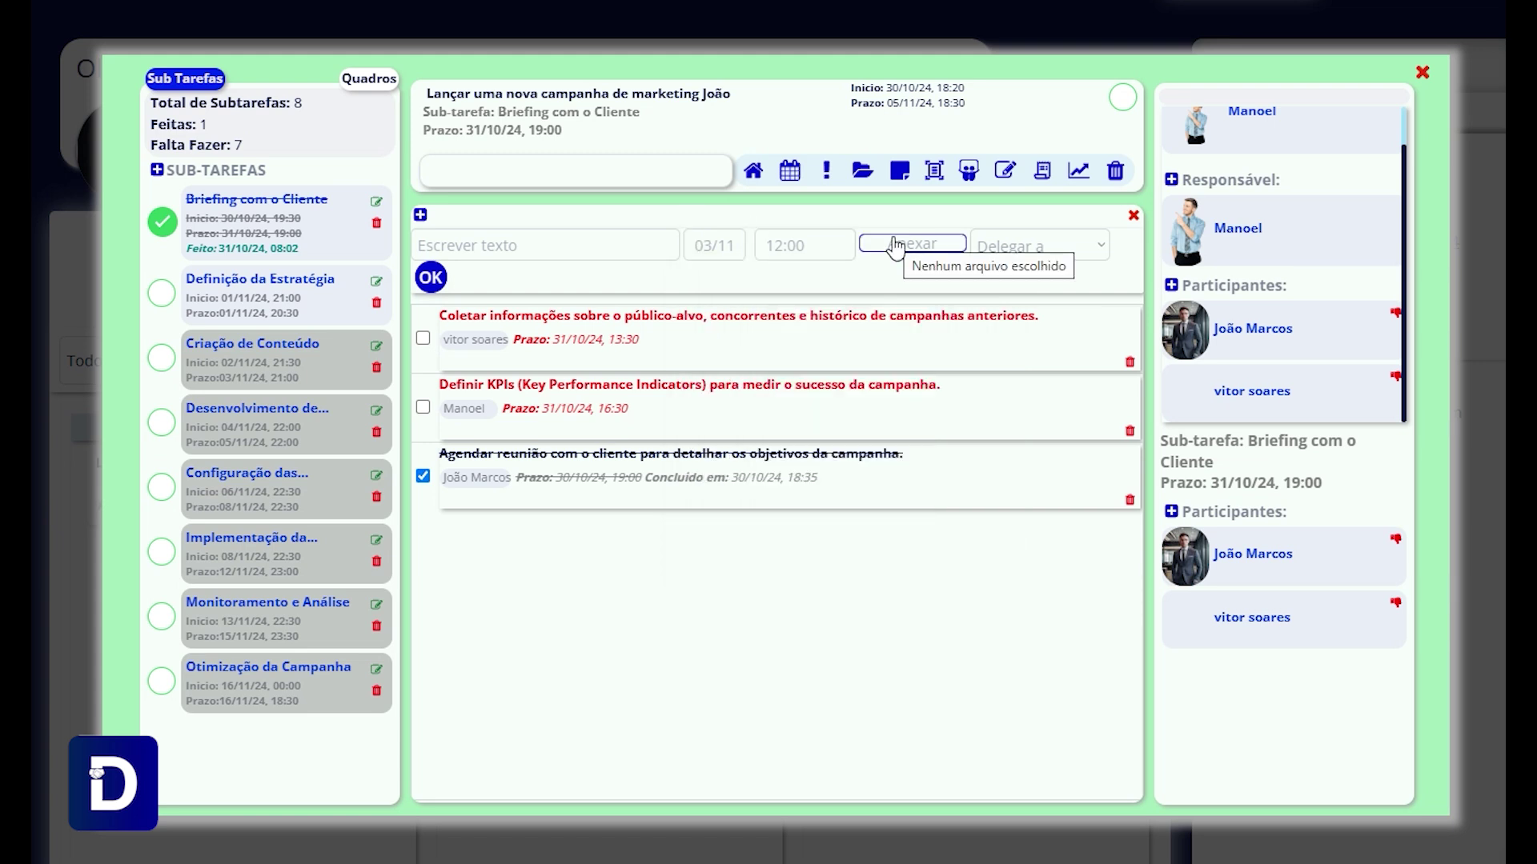
left_click(1030, 255)
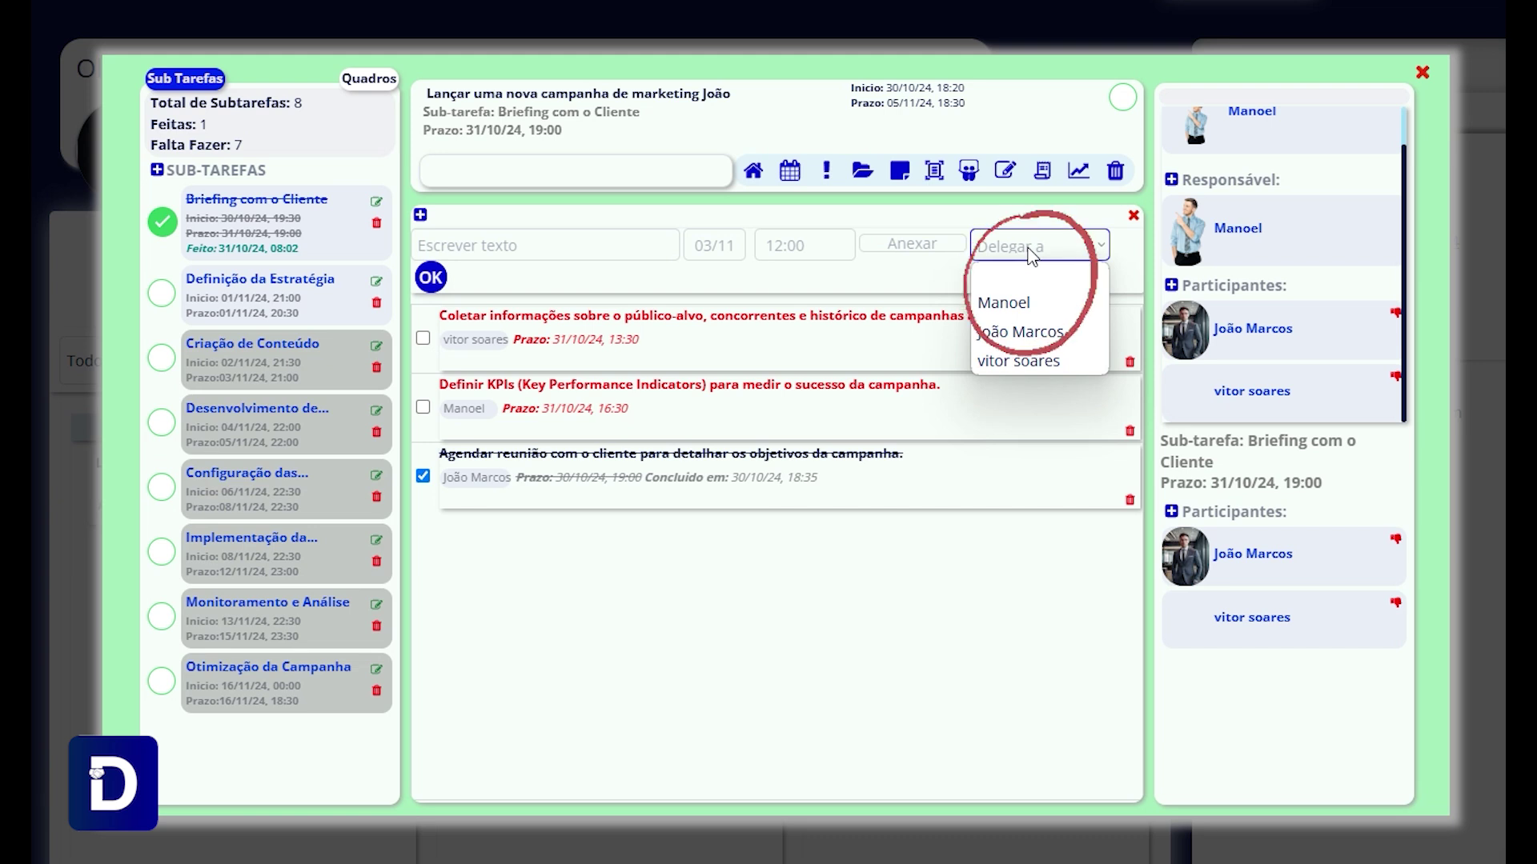
left_click(1062, 290)
left_click(993, 253)
left_click(898, 278)
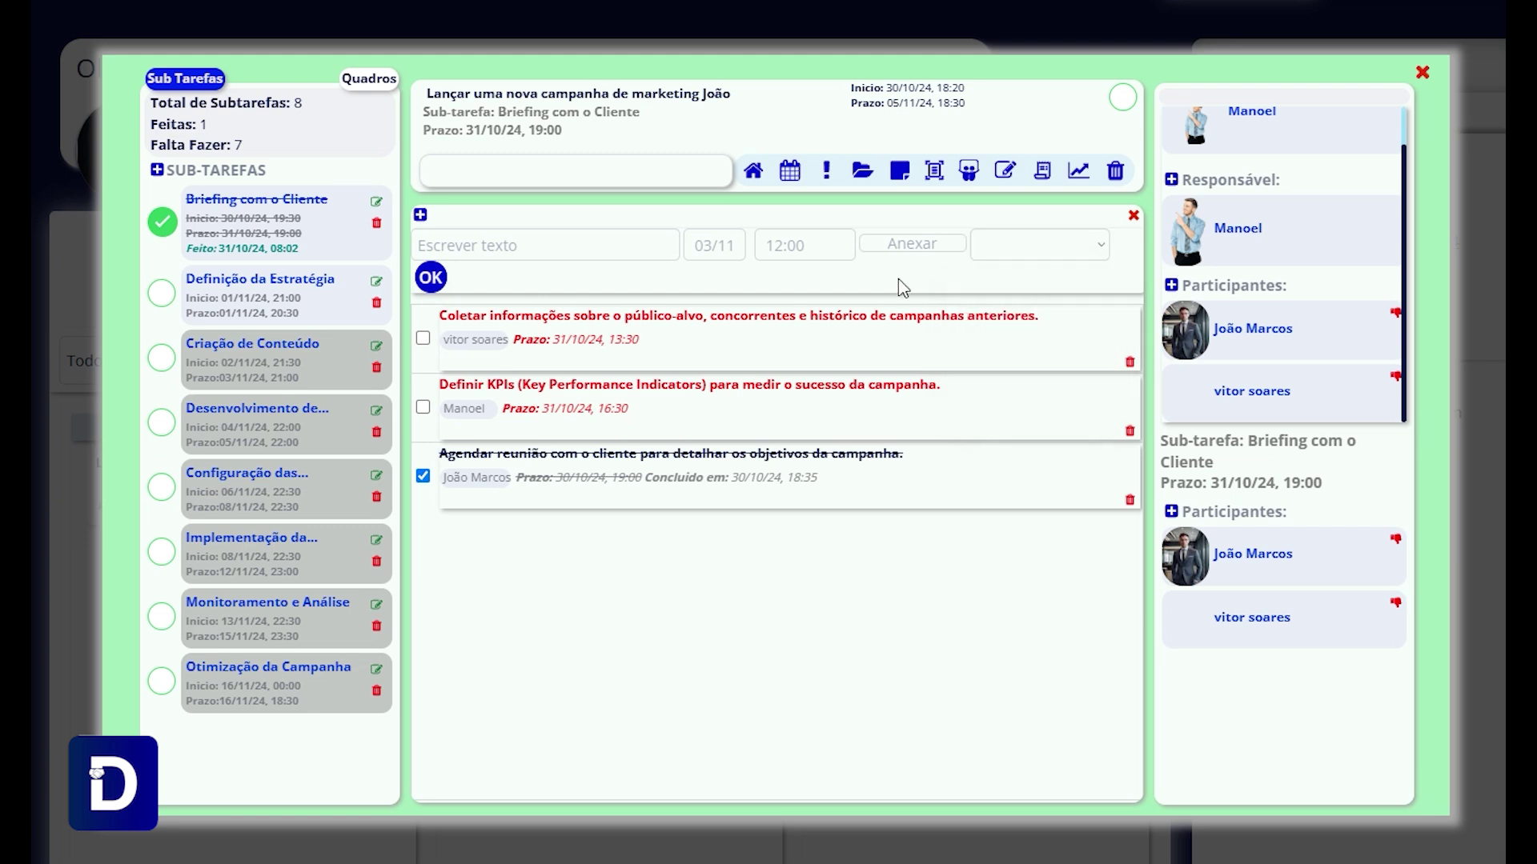
Review the new checklist item's delegation options again, leaving the delegate blank.
left_click(1036, 256)
left_click(1039, 297)
left_click(1044, 254)
left_click(1029, 272)
Highlight the completion date and time of the finished checklist item, and close the checklist without adding an item.
left_click_drag(645, 478, 864, 537)
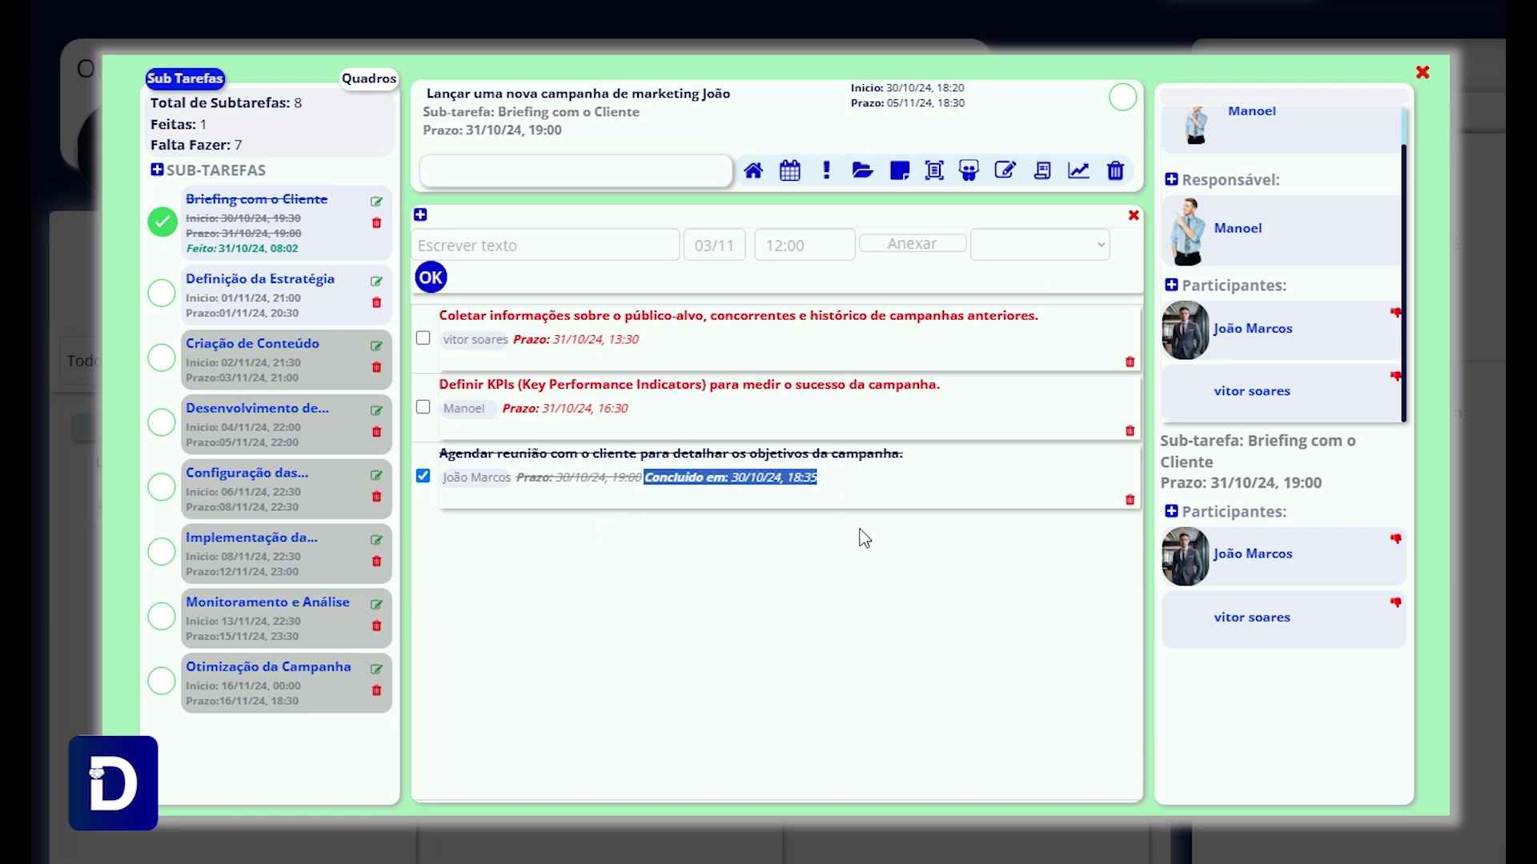
left_click(800, 509)
left_click_drag(651, 478, 842, 473)
left_click(842, 474)
left_click_drag(650, 478, 826, 502)
left_click(915, 504)
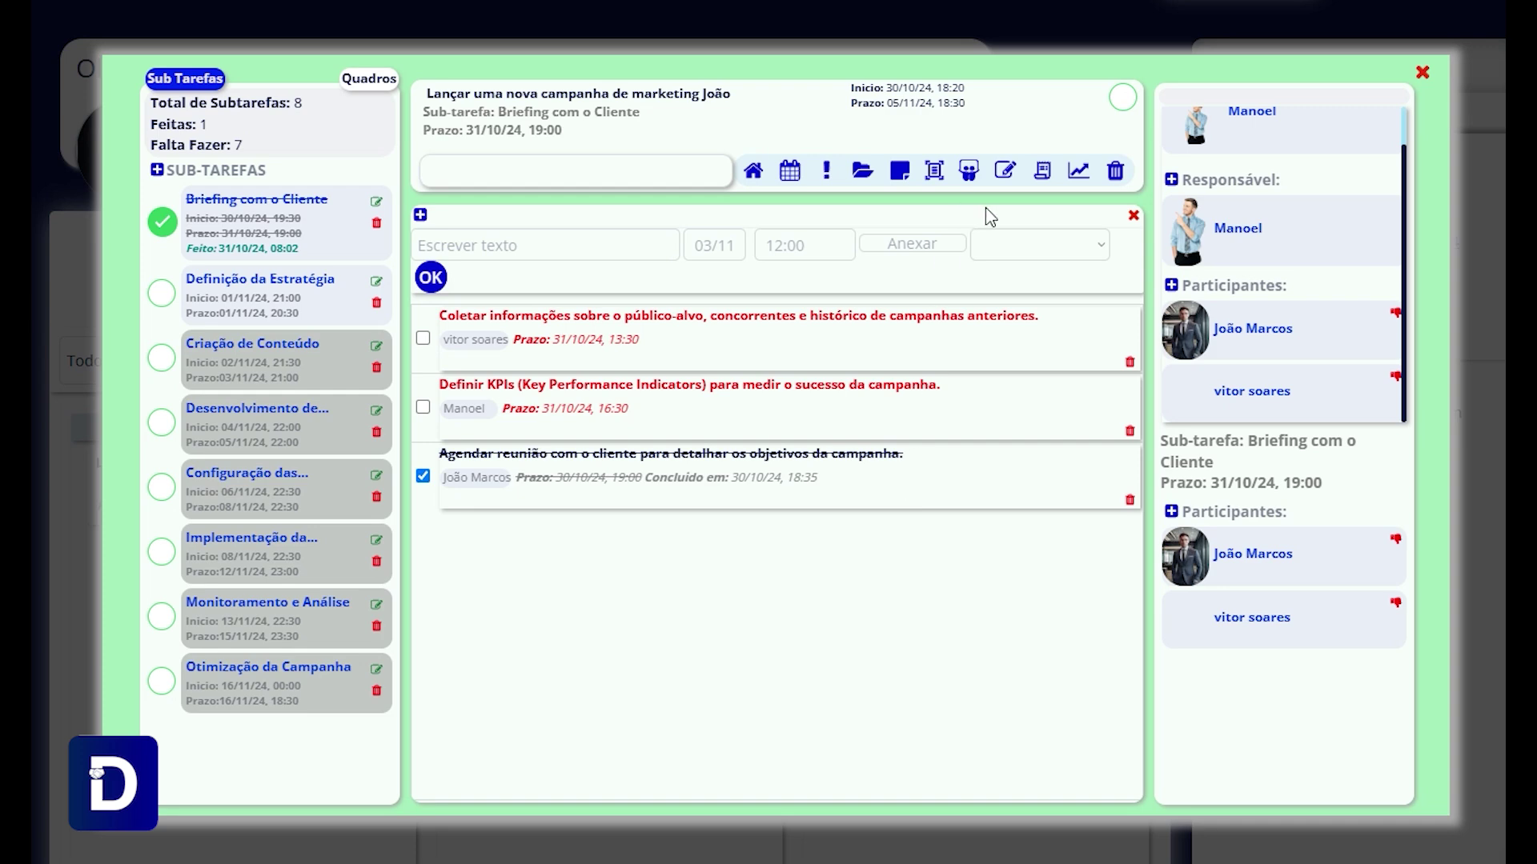
left_click(1134, 215)
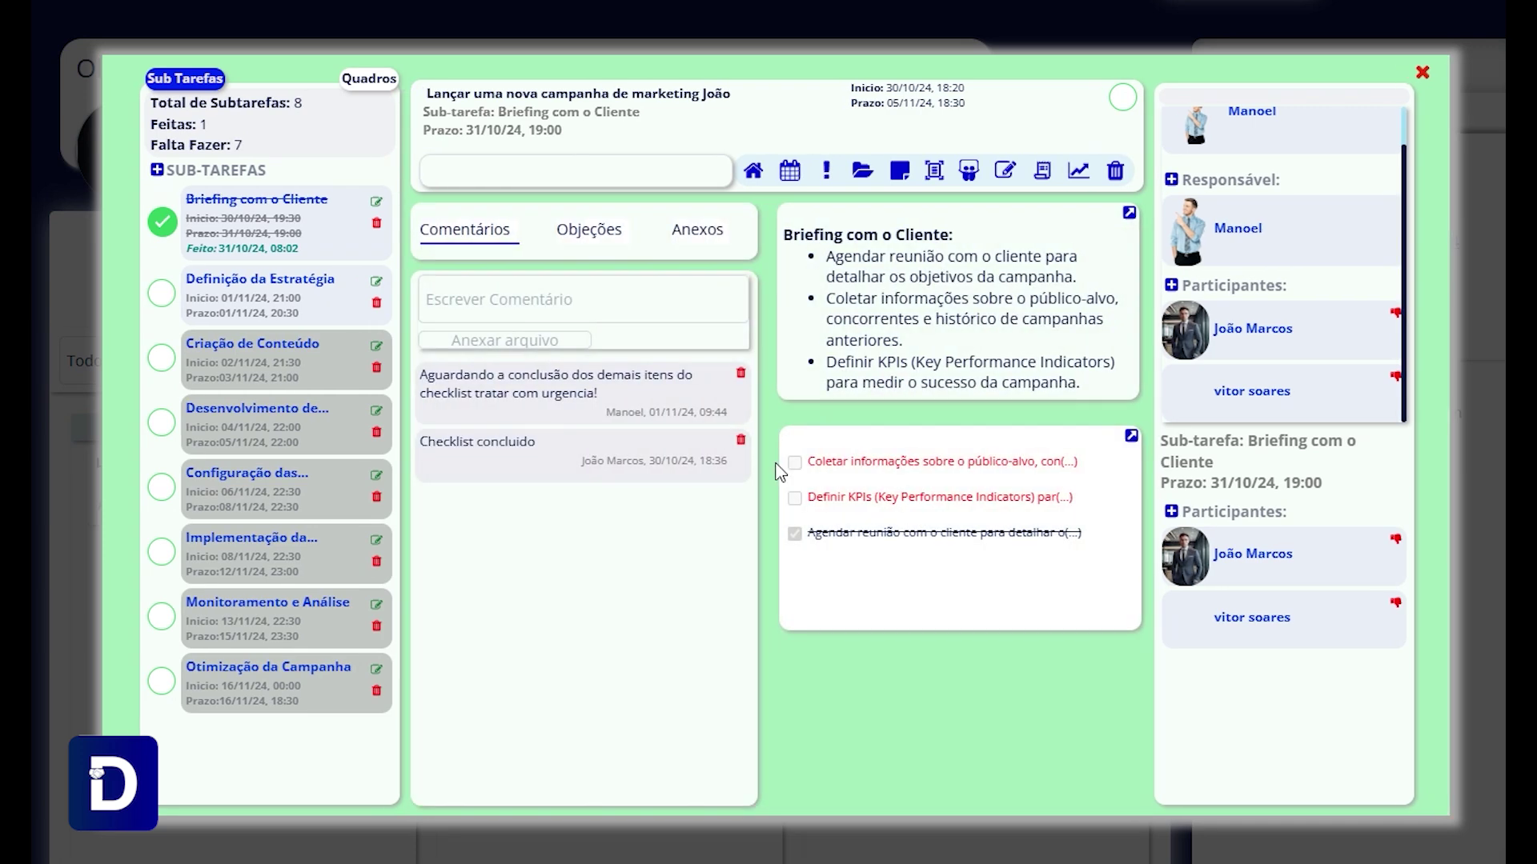